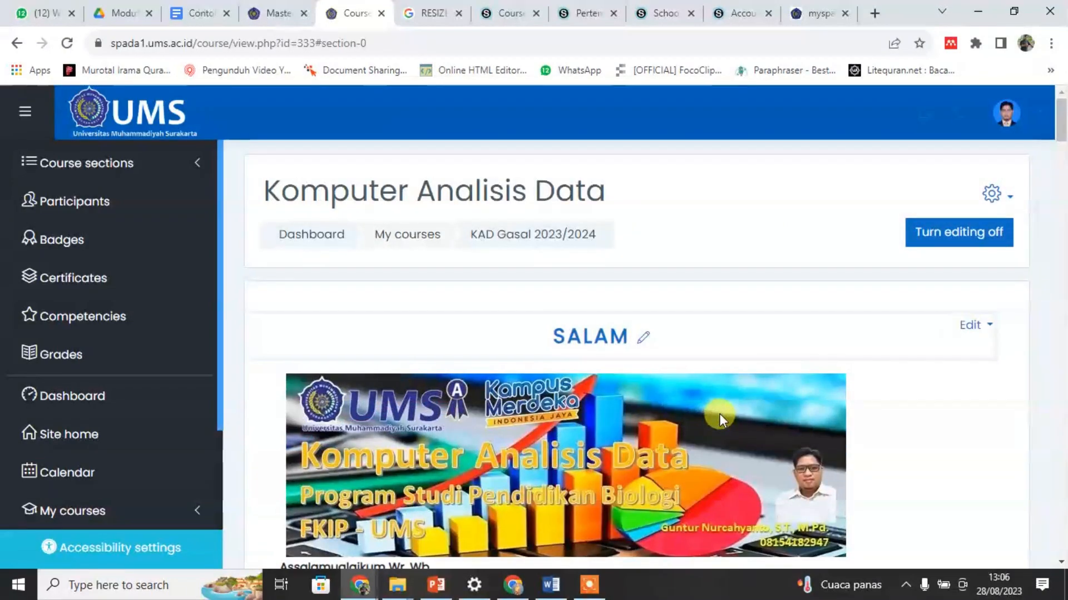
# Step: Look through the SALAM greeting section and the start of the PENDAHULUAN section on the course page
pyautogui.scroll(-5, 779, 409)
pyautogui.scroll(-4, 756, 410)
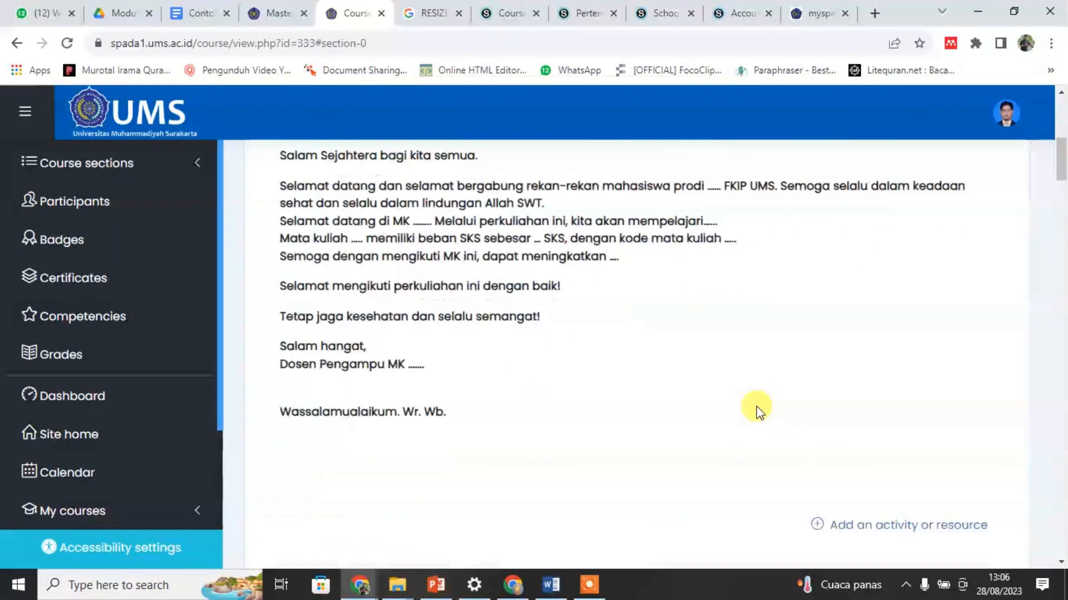
pyautogui.scroll(10, 756, 411)
pyautogui.scroll(-3, 757, 411)
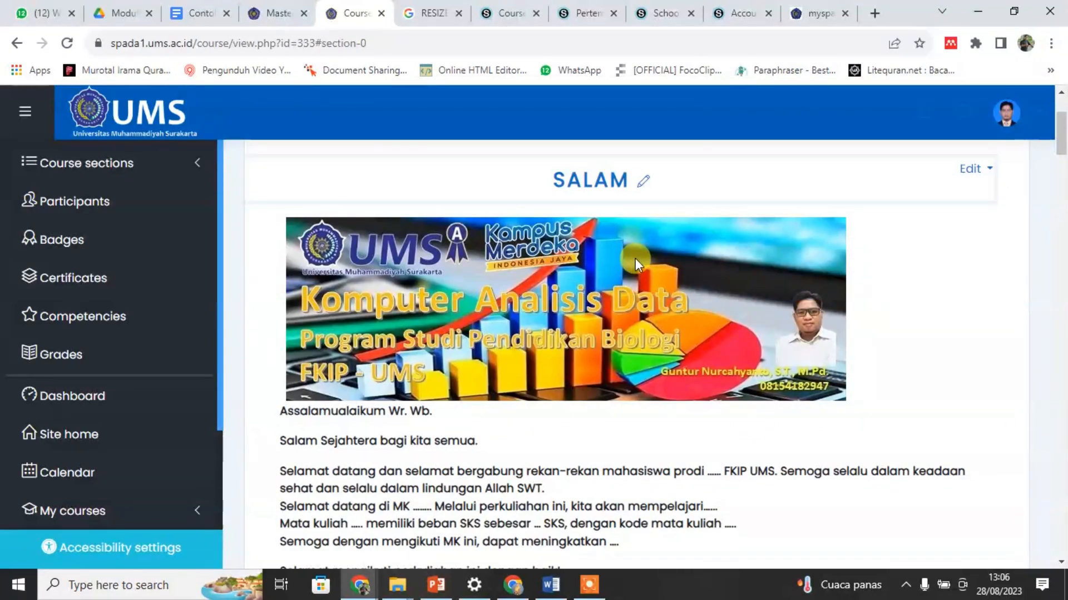
pyautogui.scroll(-9, 634, 259)
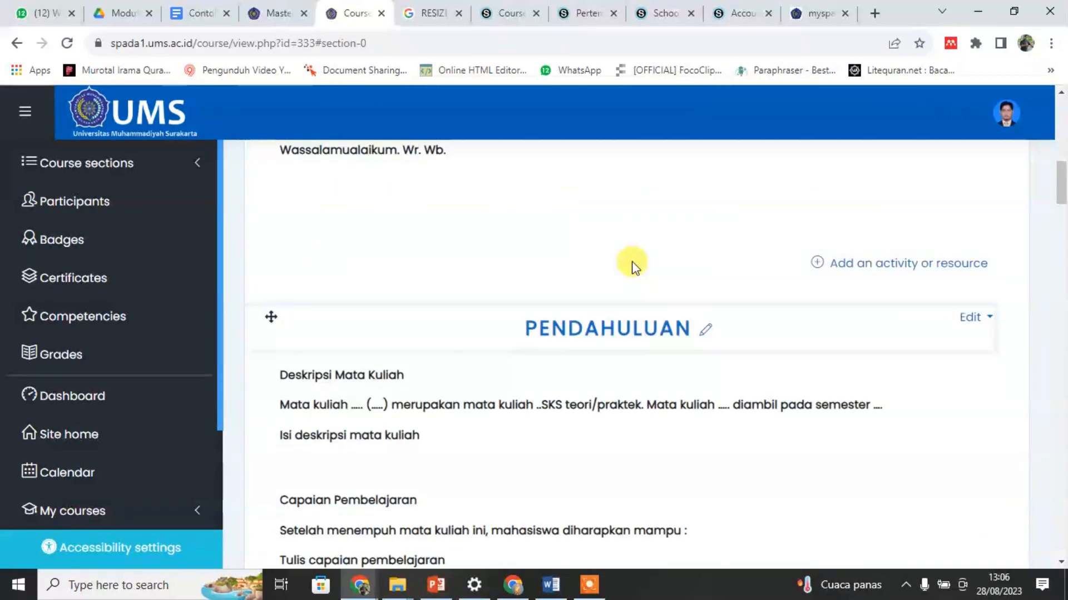
pyautogui.scroll(-3, 634, 266)
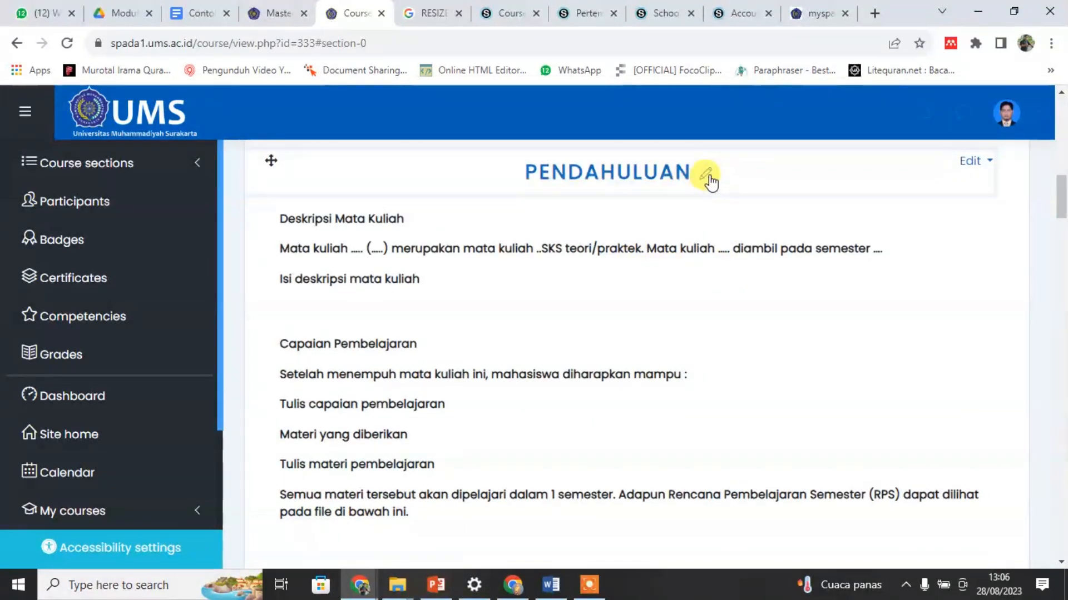
# Step: Switch to the Word training module and find the "Pengisian Folder Pendahuluan" instructions
pyautogui.click(551, 585)
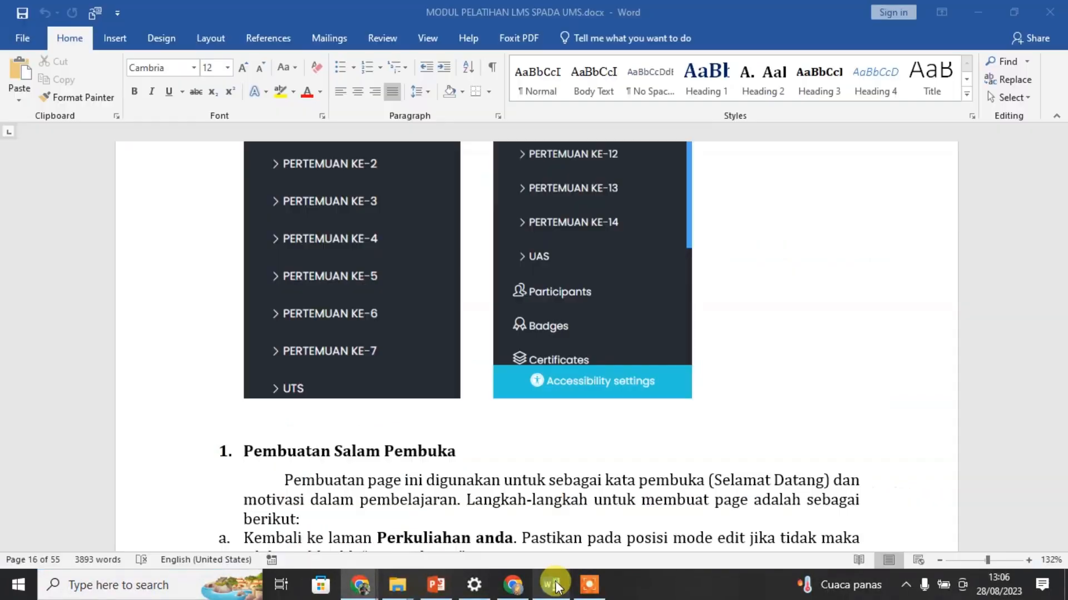
pyautogui.scroll(-15, 679, 440)
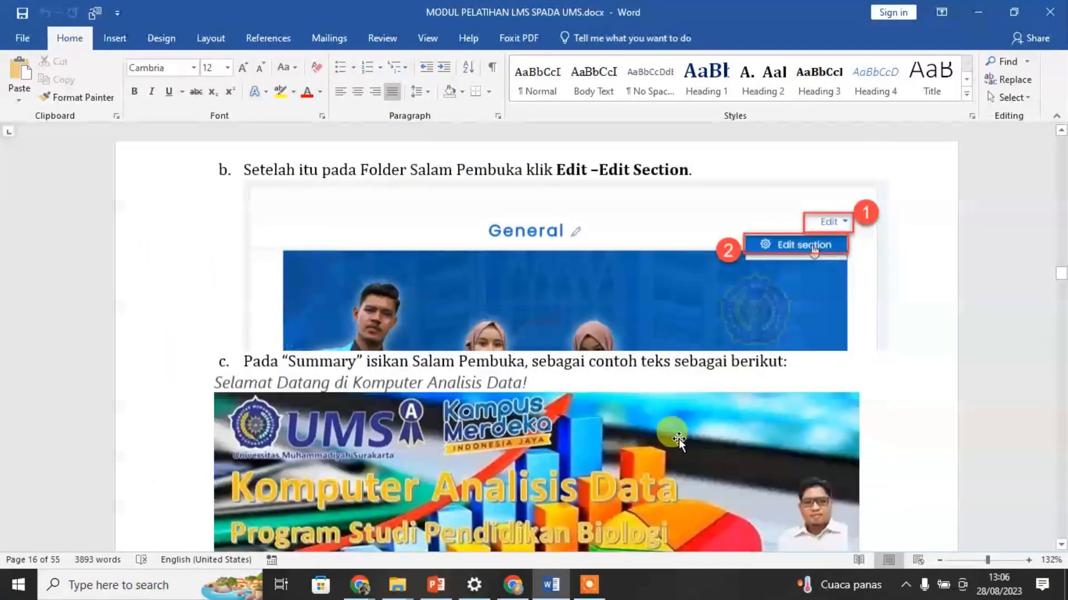
pyautogui.scroll(-20, 677, 442)
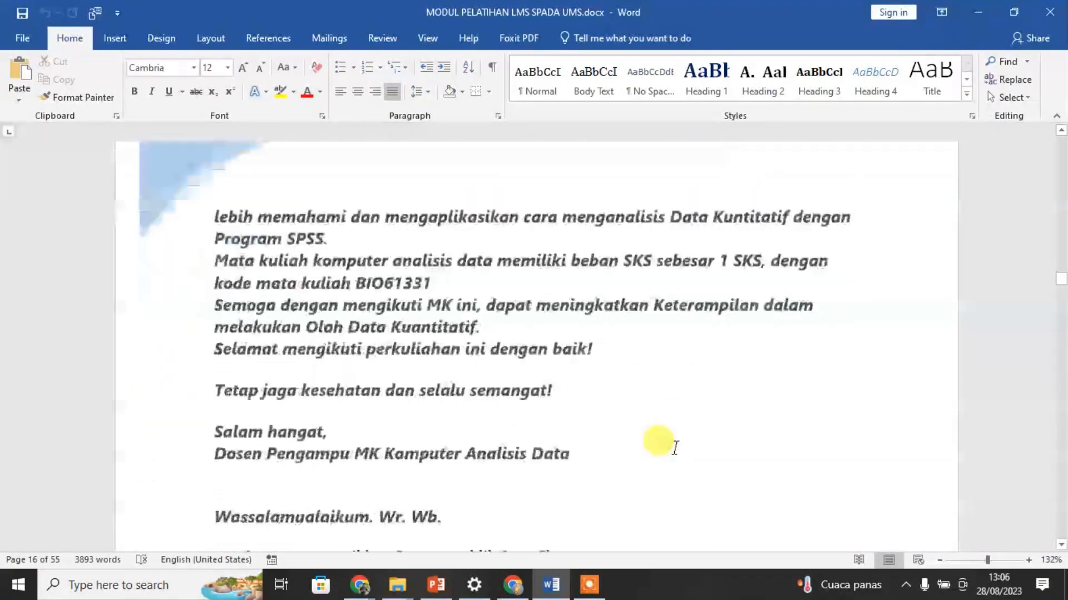
pyautogui.scroll(-15, 675, 451)
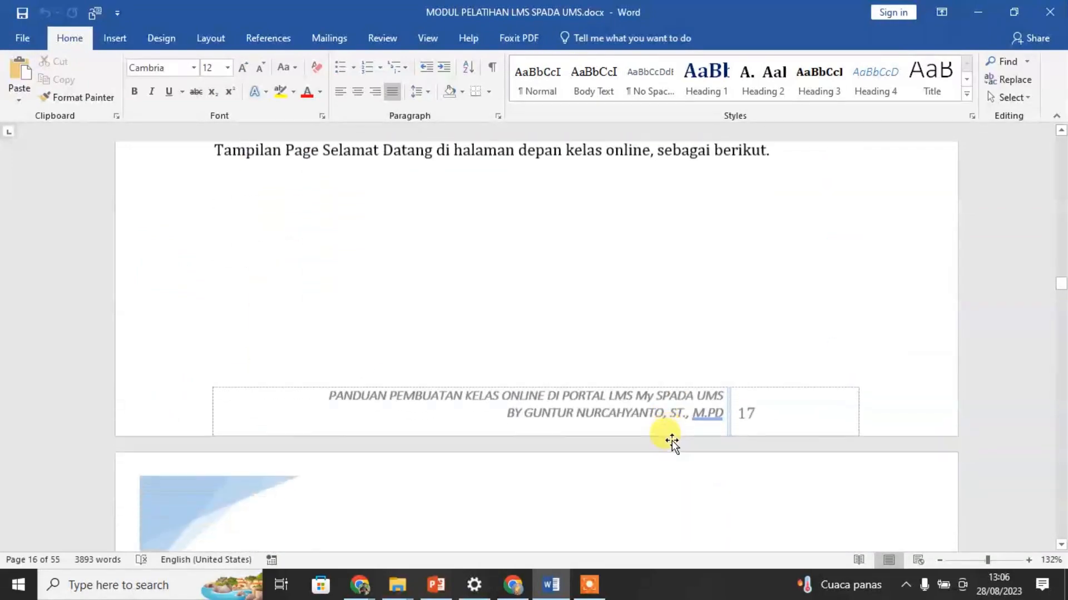
pyautogui.scroll(-6, 674, 436)
pyautogui.scroll(4, 674, 431)
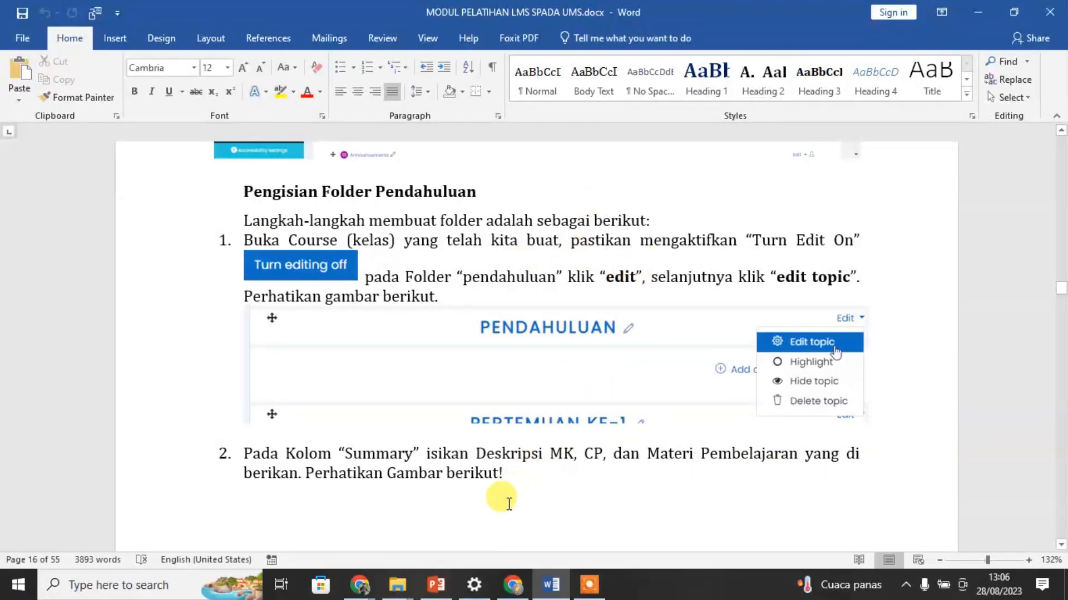
# Step: Switch back to the course page in Chrome and open the PENDAHULUAN section title for editing, keeping the existing name
pyautogui.click(359, 592)
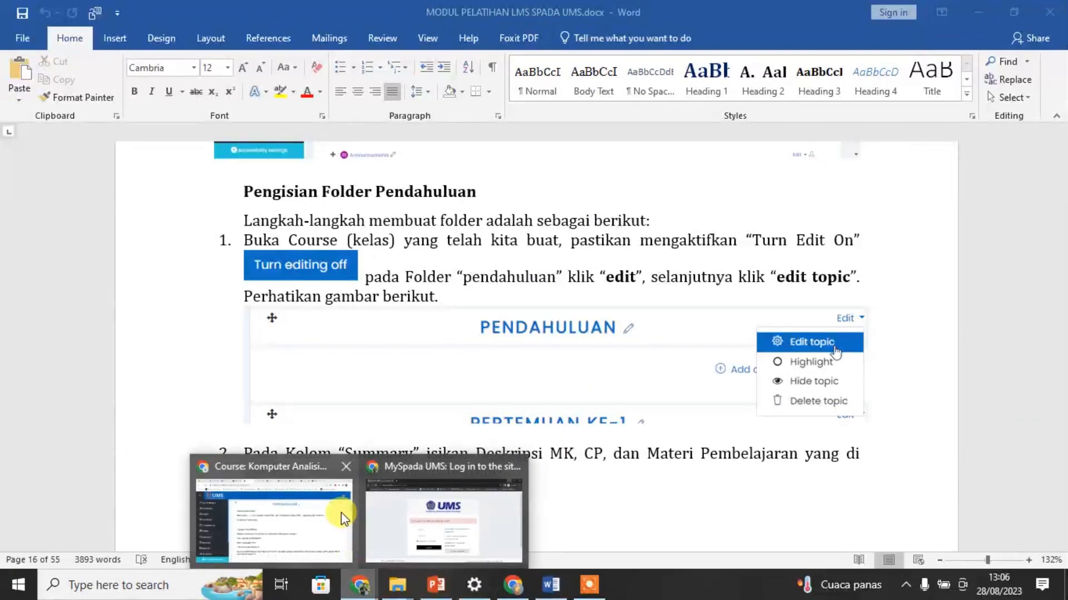
pyautogui.click(289, 522)
pyautogui.scroll(3, 759, 320)
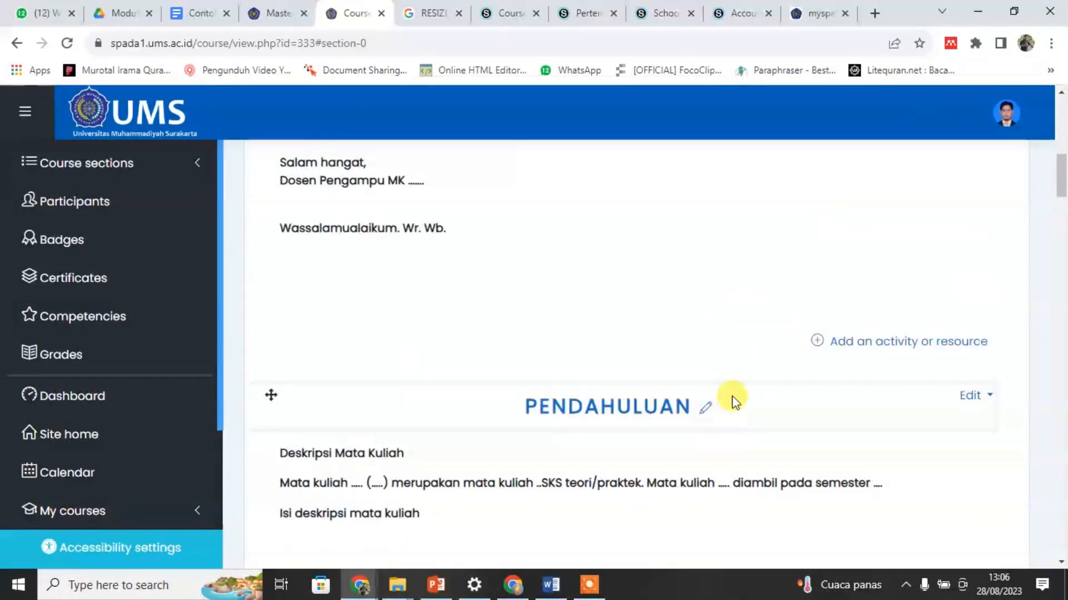
pyautogui.click(705, 408)
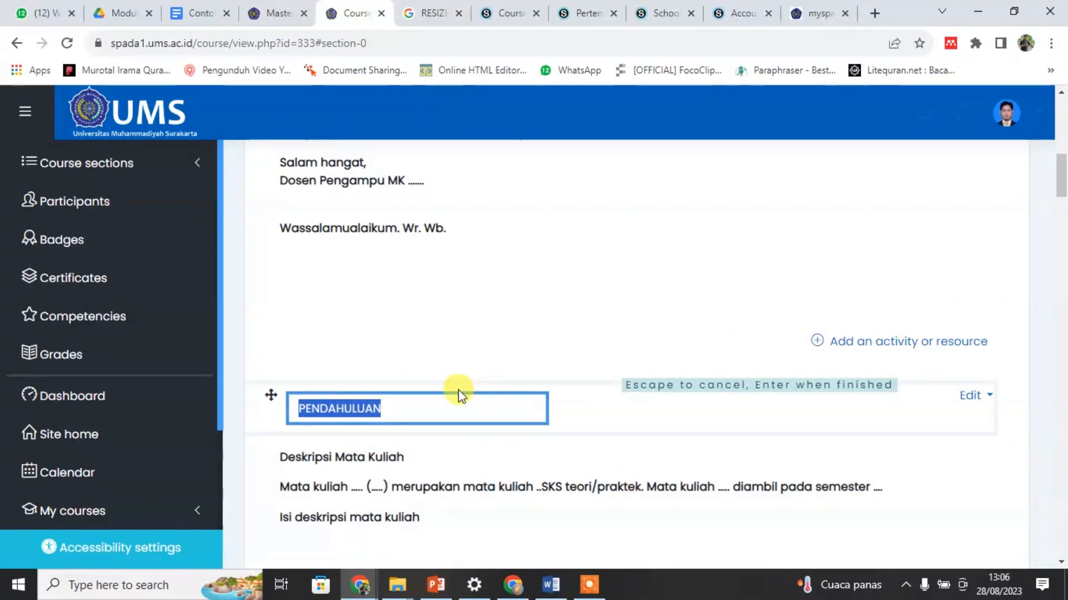
pyautogui.scroll(-7, 686, 410)
pyautogui.scroll(4, 610, 422)
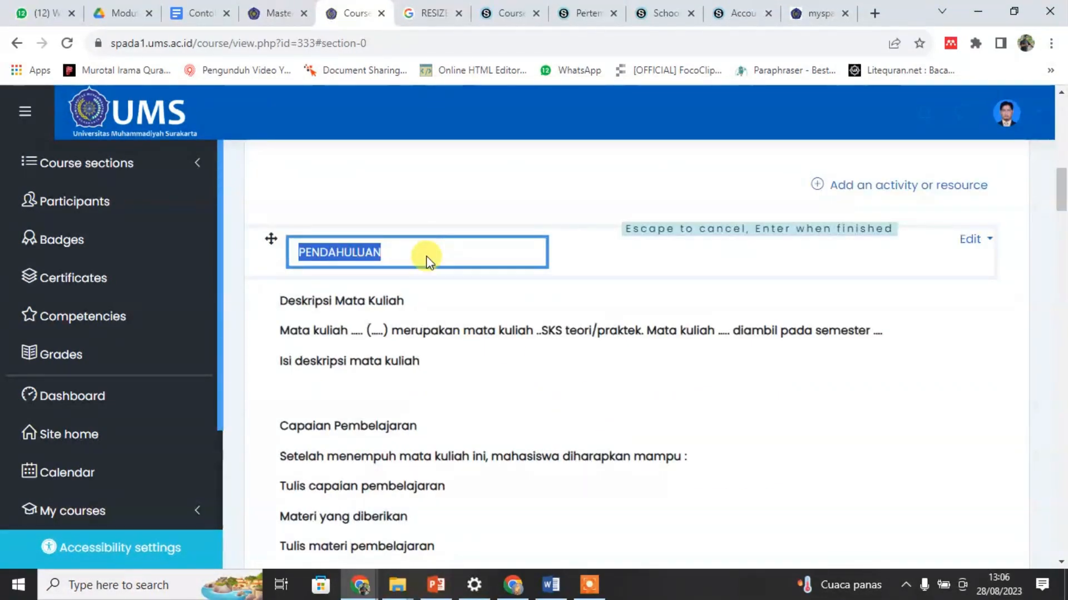
pyautogui.press('Return')
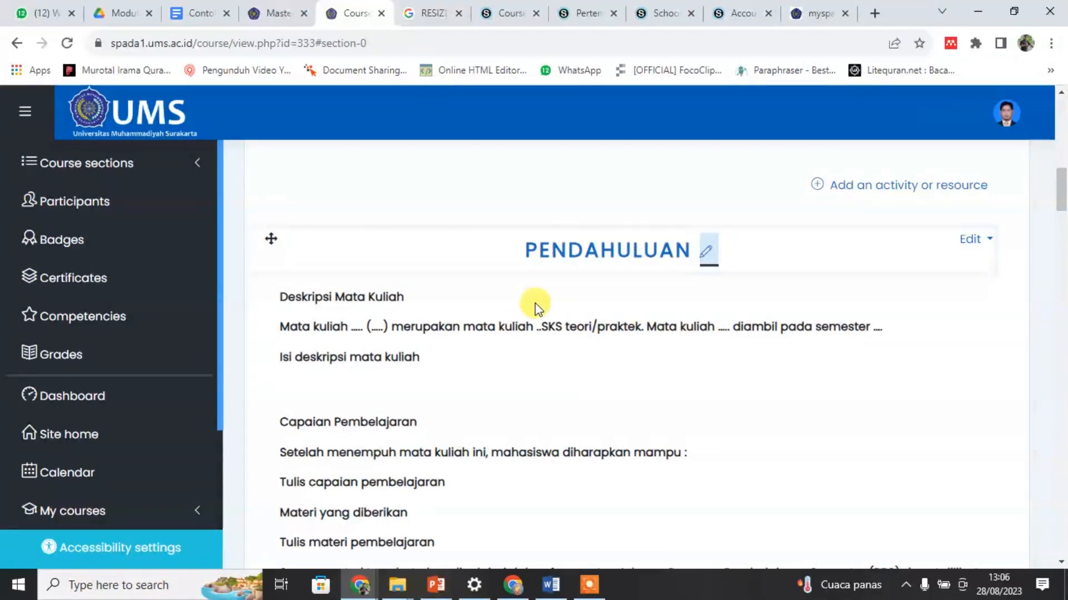
# Step: Examine the PENDAHULUAN section's content, from the course description and learning outcomes through the grading system to the references
pyautogui.scroll(-3, 537, 304)
pyautogui.scroll(1, 644, 356)
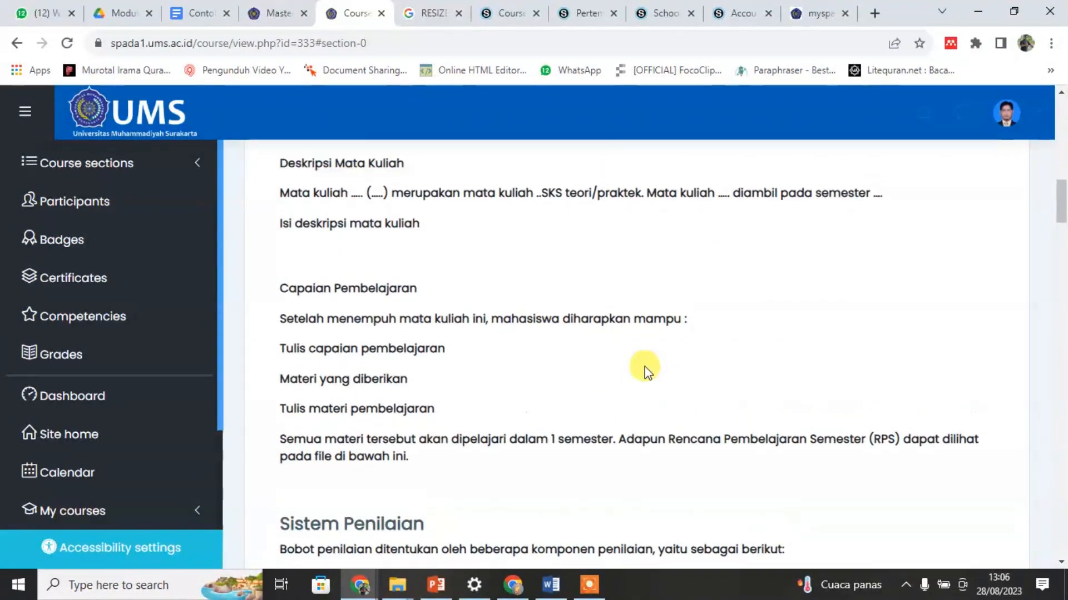
pyautogui.scroll(1, 645, 366)
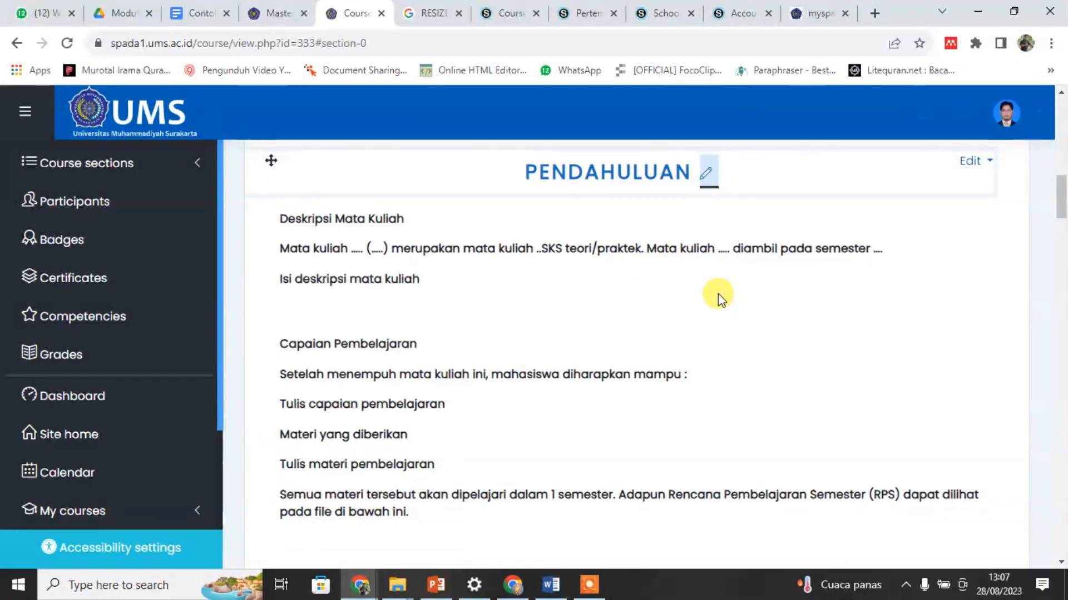
pyautogui.scroll(-5, 707, 312)
pyautogui.scroll(-4, 714, 313)
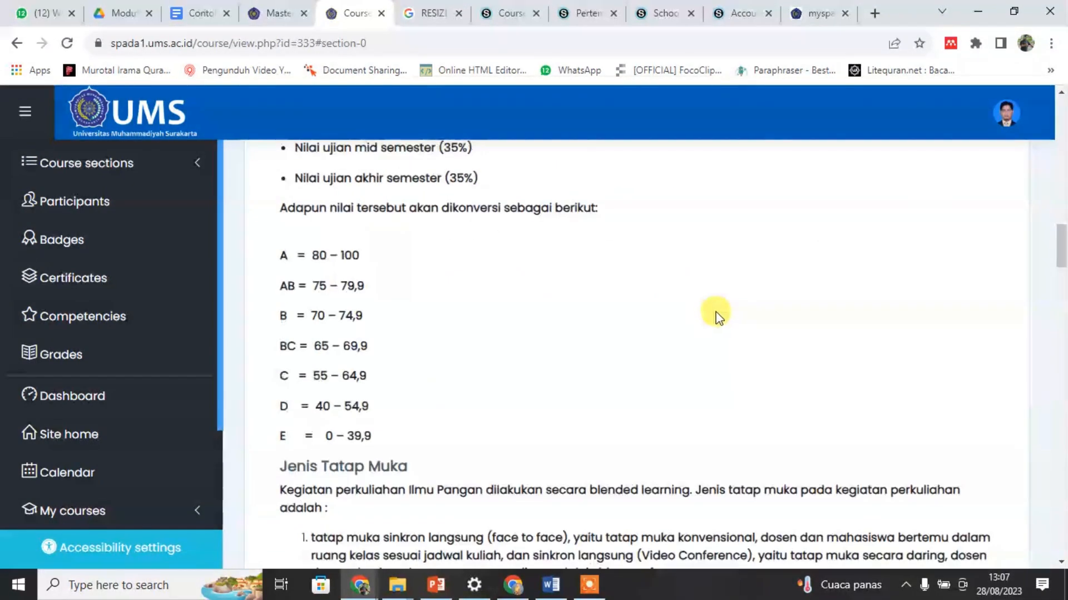
pyautogui.scroll(10, 720, 317)
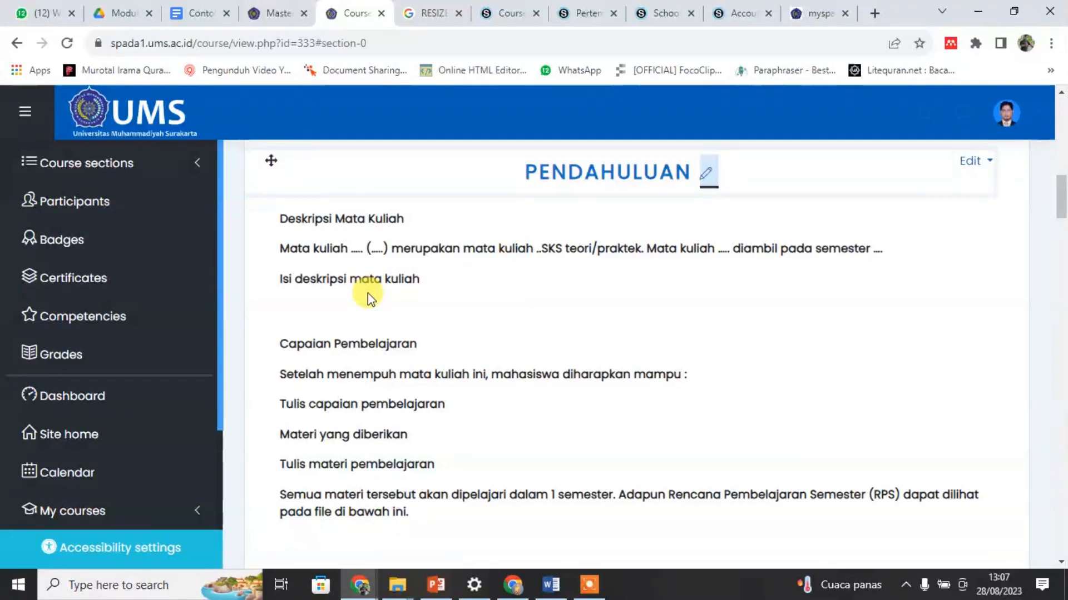
pyautogui.scroll(-1, 362, 297)
pyautogui.scroll(-3, 370, 347)
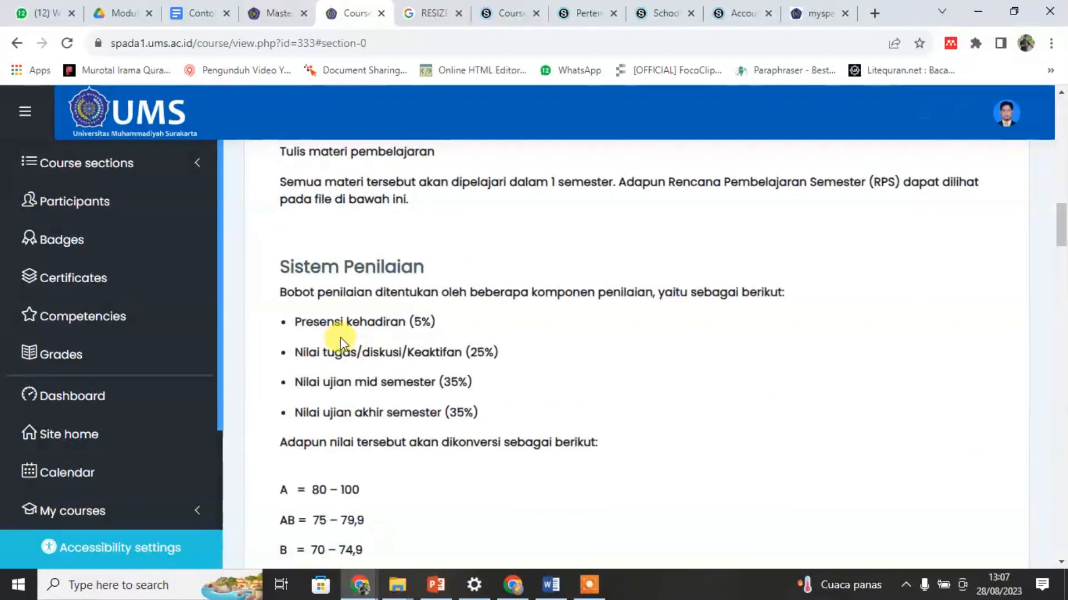
pyautogui.scroll(-5, 362, 341)
pyautogui.scroll(-4, 389, 356)
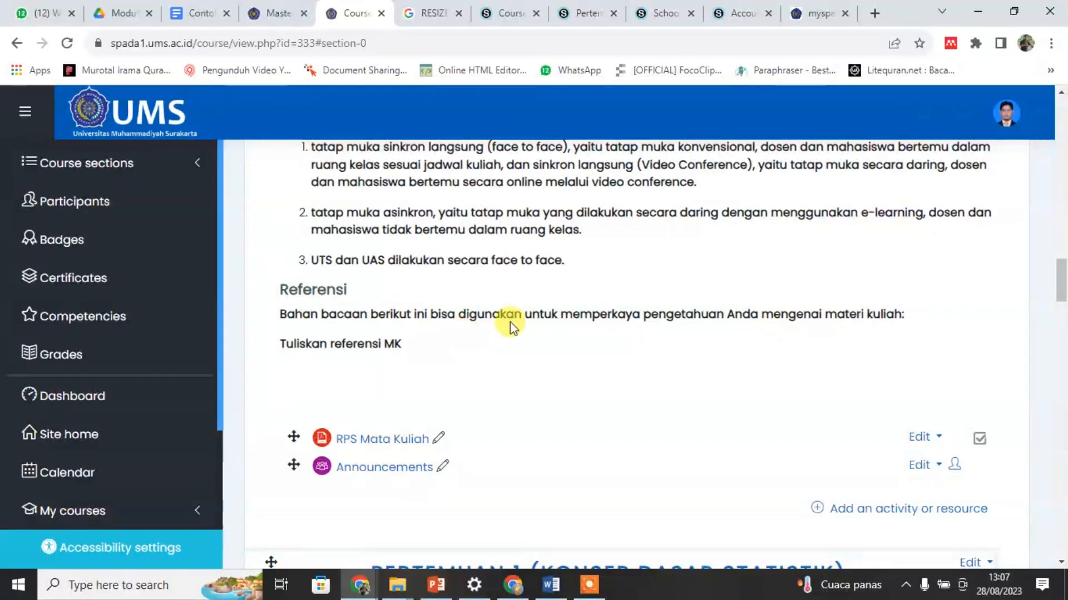
# Step: Review the course page from its header and SALAM section through the PENDAHULUAN section's attached resources
pyautogui.scroll(12, 590, 388)
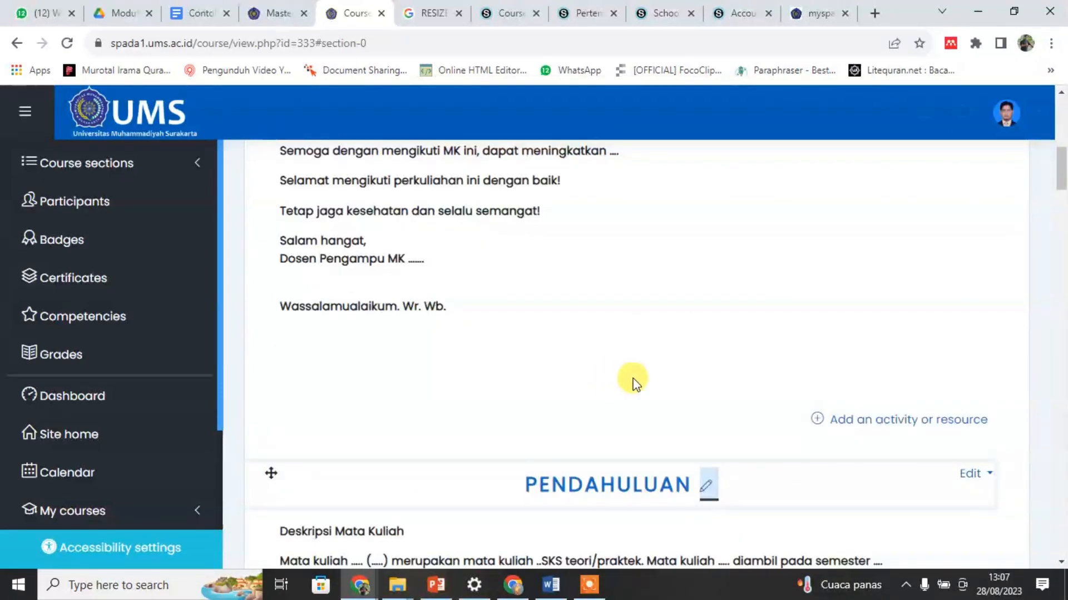
pyautogui.scroll(10, 667, 378)
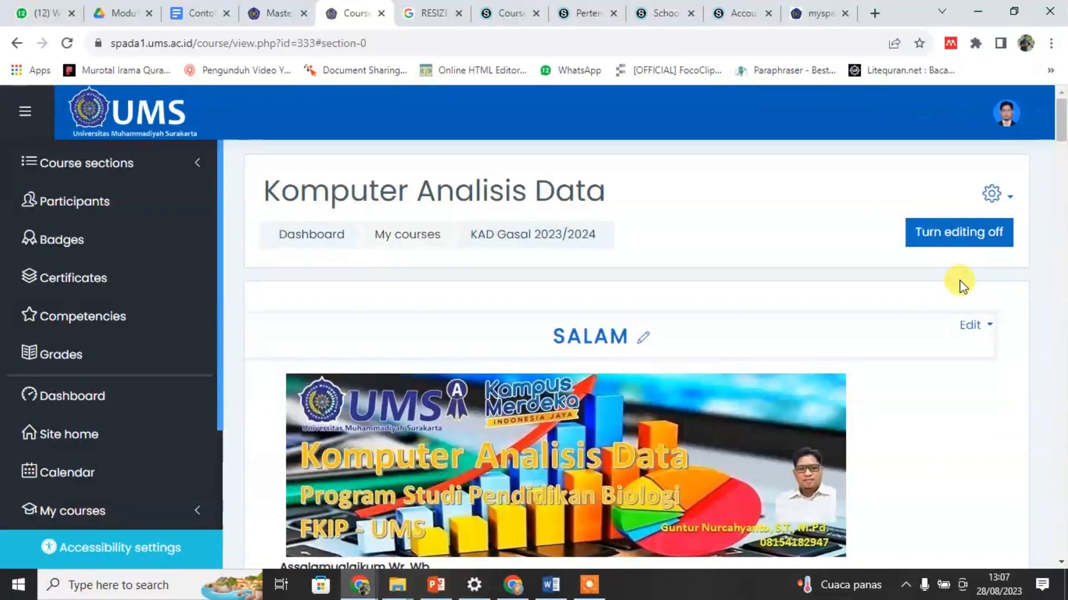
pyautogui.scroll(-15, 962, 285)
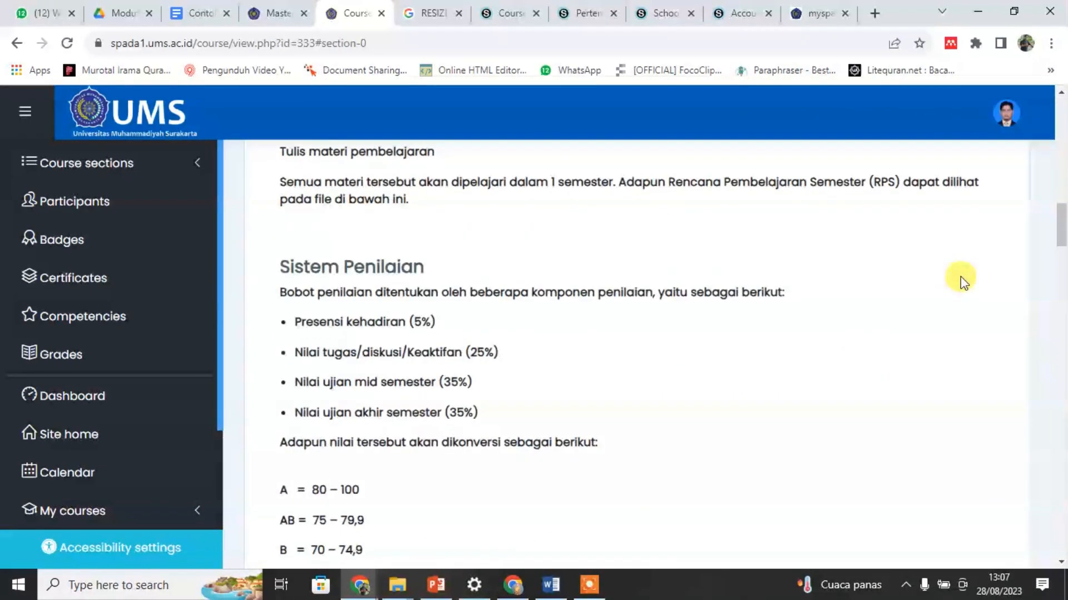
pyautogui.scroll(-13, 959, 275)
pyautogui.scroll(3, 960, 278)
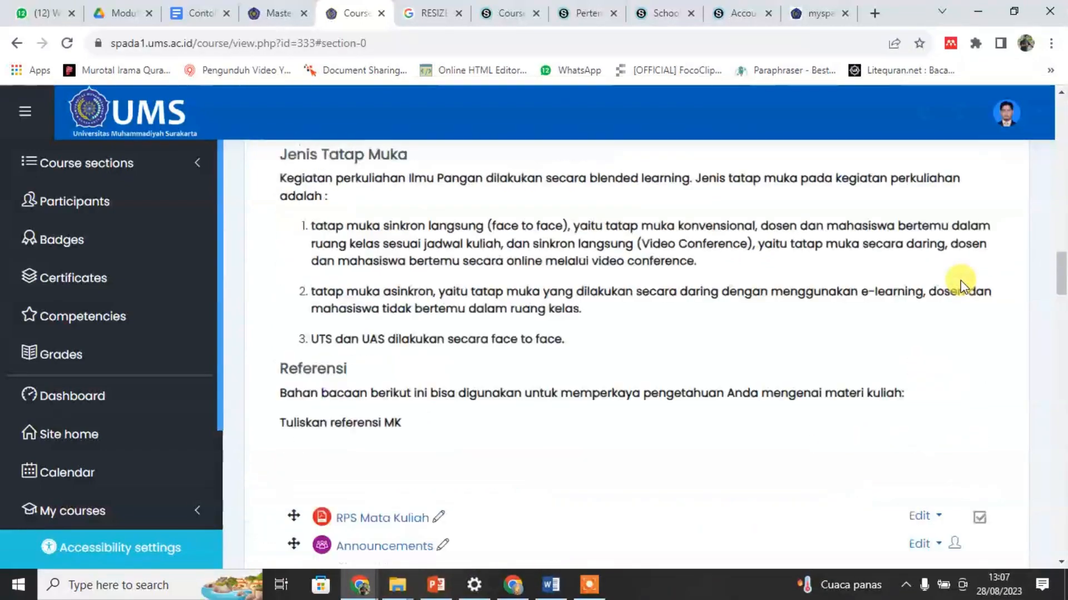
pyautogui.scroll(10, 960, 280)
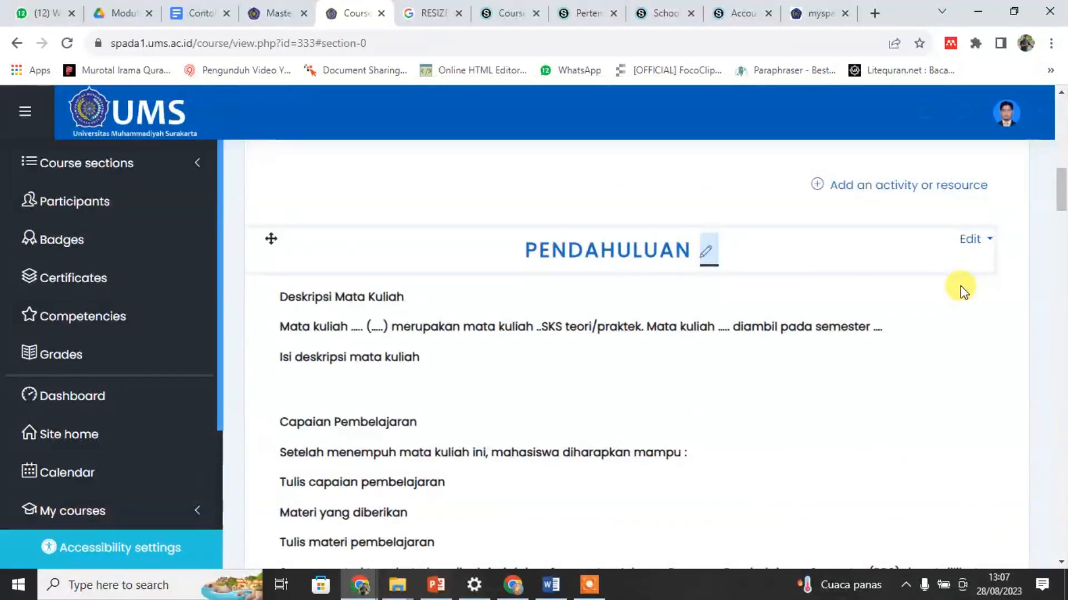
pyautogui.scroll(1, 960, 286)
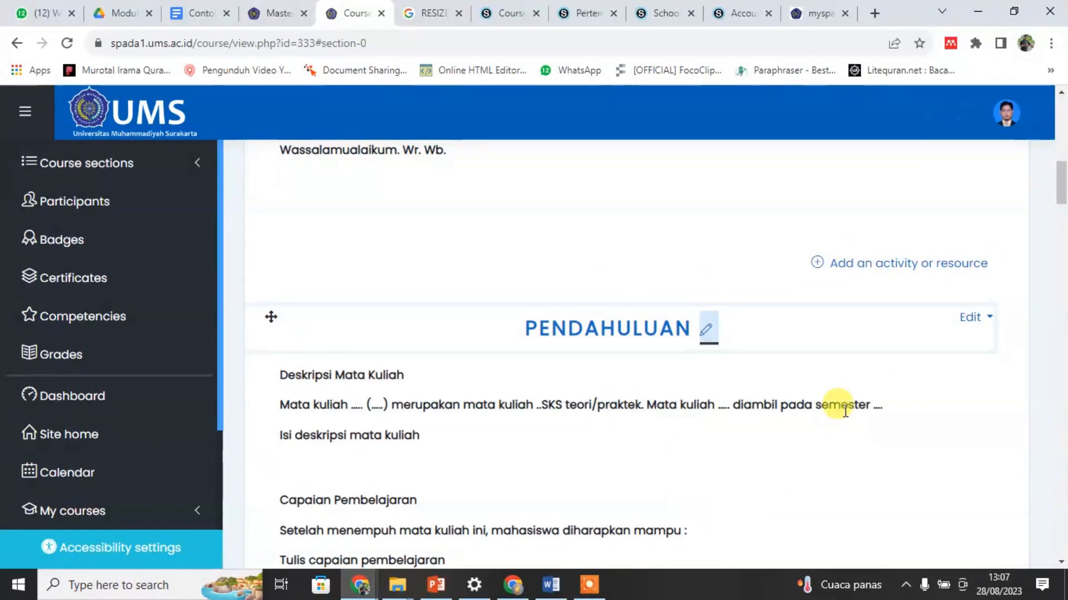
pyautogui.scroll(3, 845, 411)
pyautogui.scroll(-6, 843, 410)
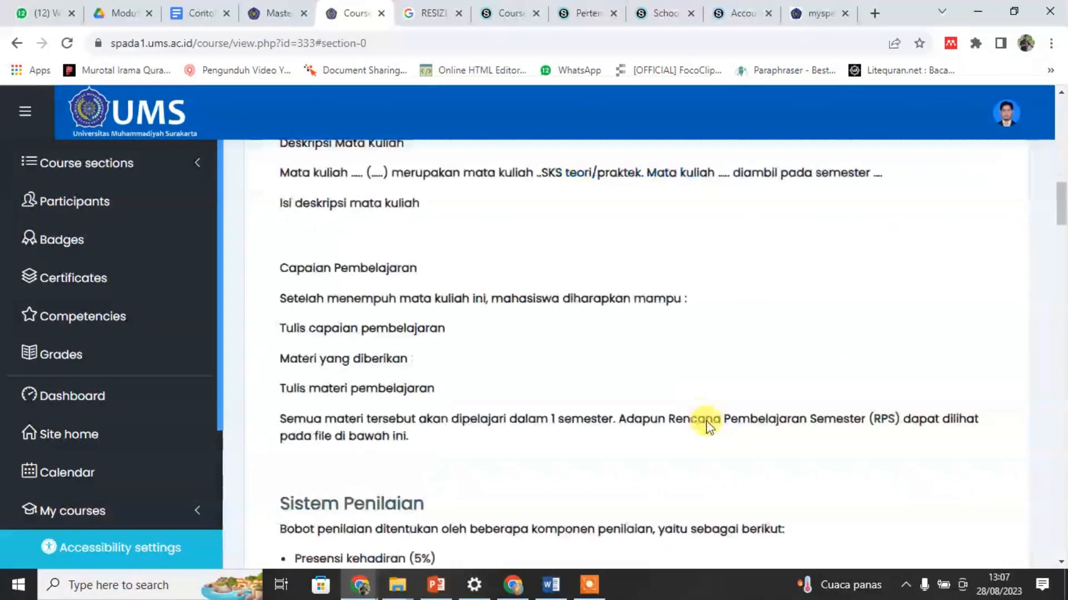
# Step: Delete the "RPS Mata Kuliah" file from the PENDAHULUAN section
pyautogui.scroll(-15, 707, 421)
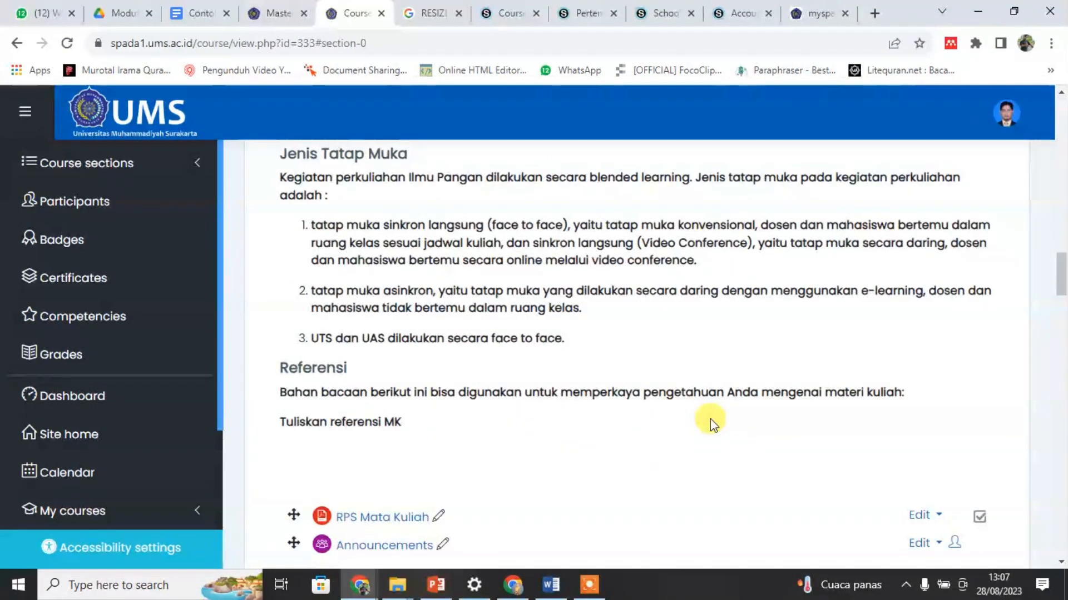
pyautogui.scroll(-1, 710, 419)
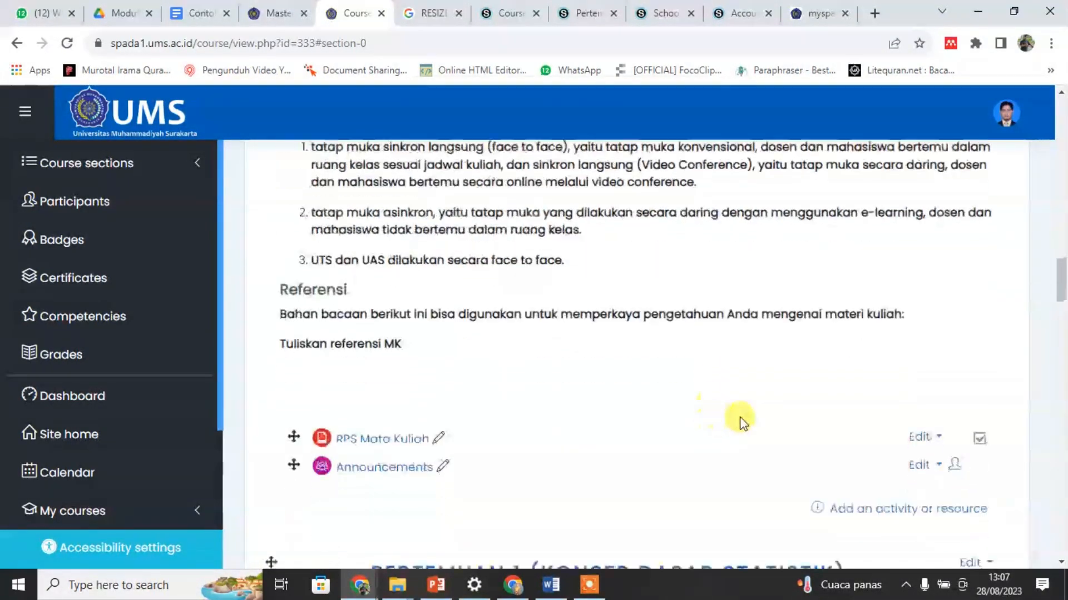
pyautogui.click(938, 442)
pyautogui.scroll(-1, 829, 528)
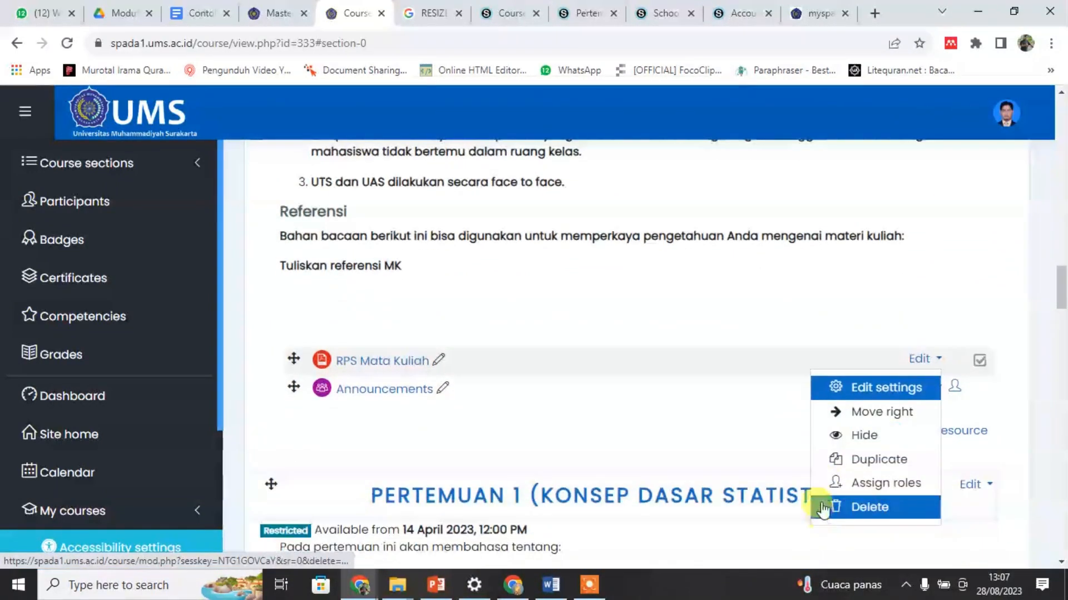
pyautogui.click(874, 508)
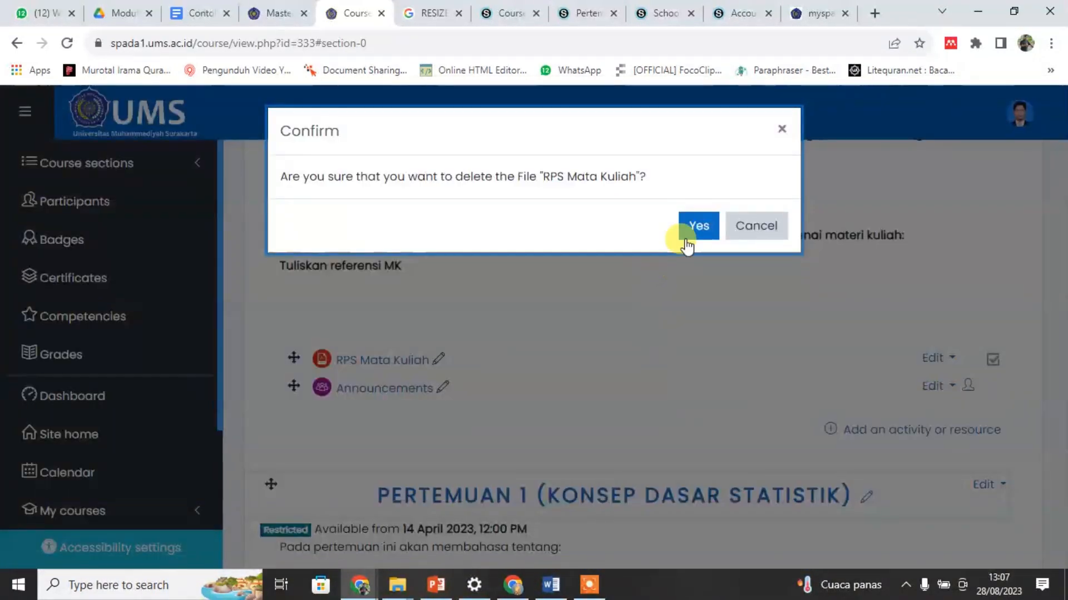
pyautogui.click(687, 245)
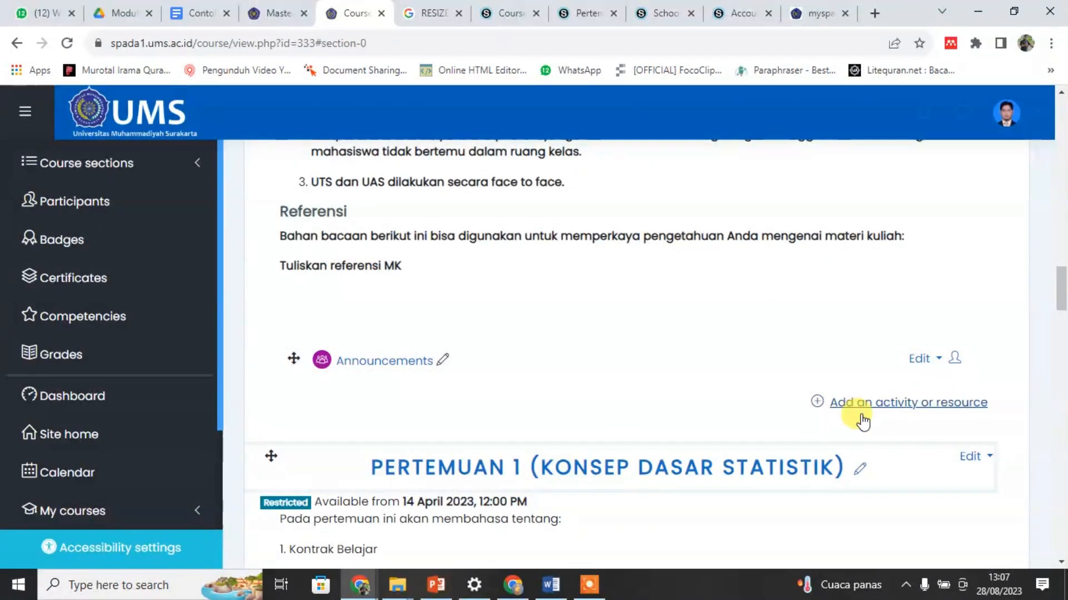
# Step: View the activity and resource types available for the PENDAHULUAN section, and close the chooser without adding anything
pyautogui.click(901, 409)
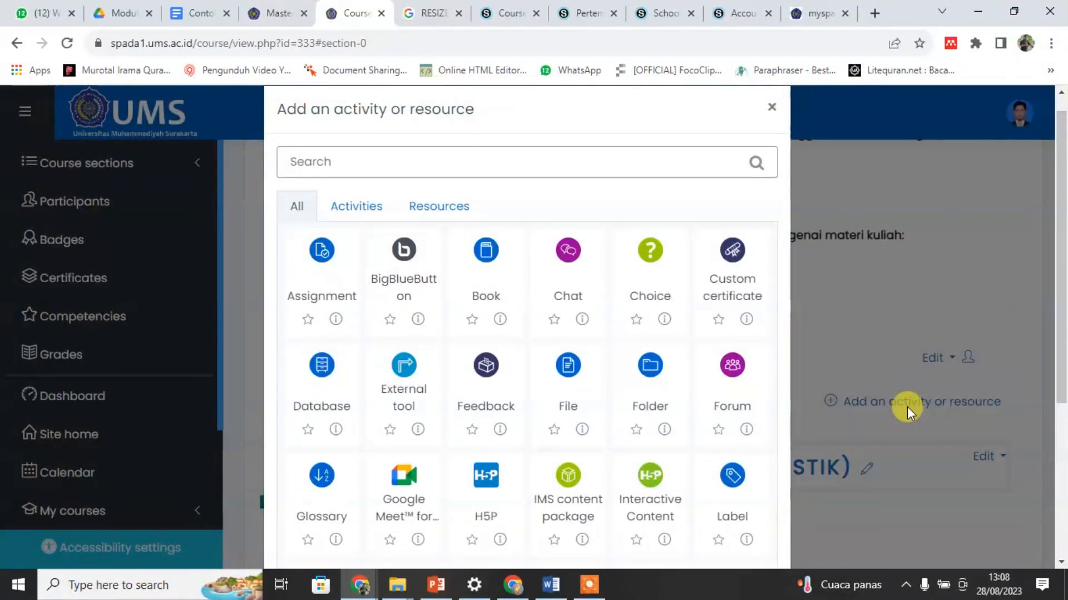
pyautogui.click(770, 107)
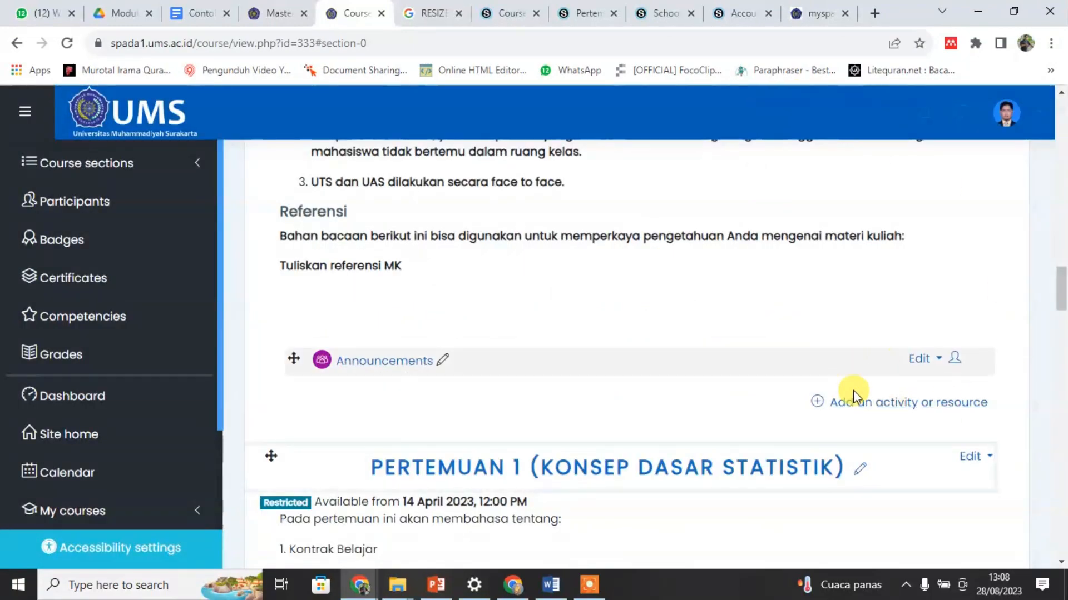
pyautogui.scroll(-4, 686, 312)
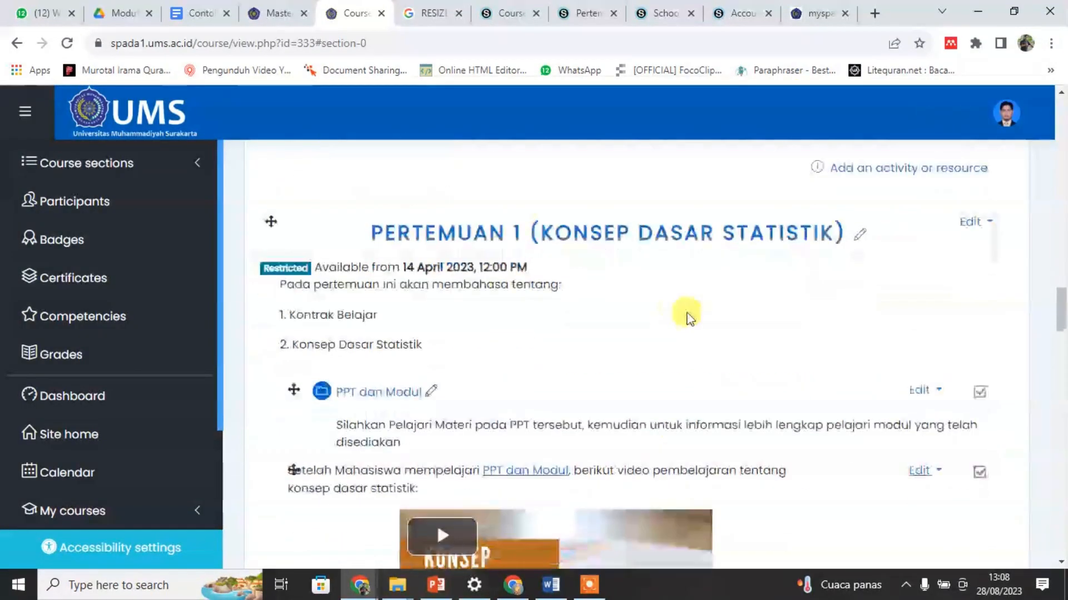
# Step: Start adding a new File resource to the PENDAHULUAN section of the course
pyautogui.scroll(4, 693, 321)
pyautogui.scroll(10, 701, 333)
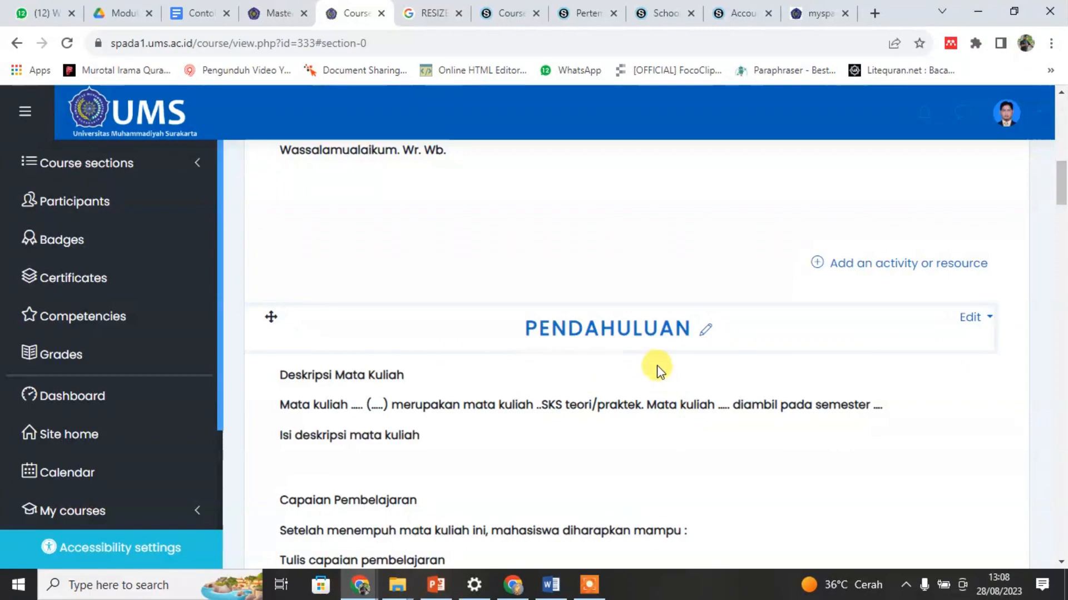
pyautogui.scroll(-5, 674, 381)
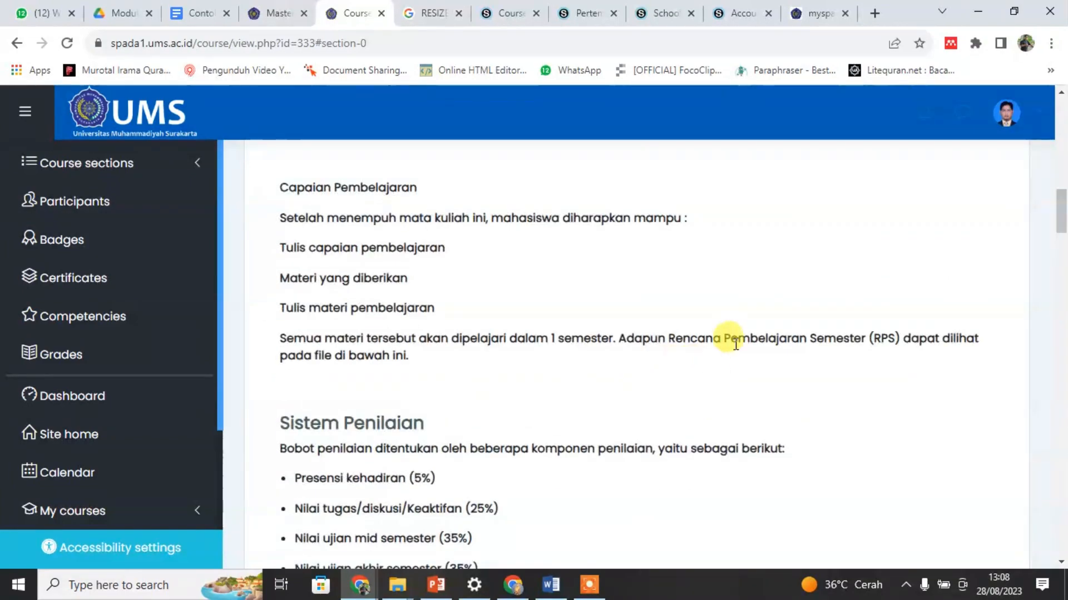
pyautogui.scroll(-12, 734, 343)
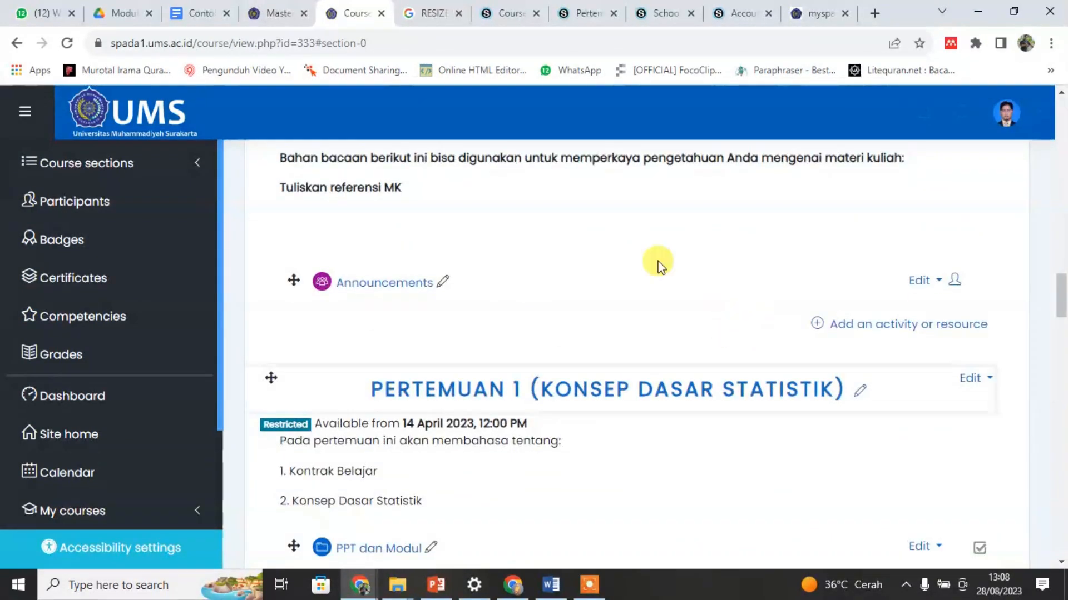
pyautogui.click(896, 327)
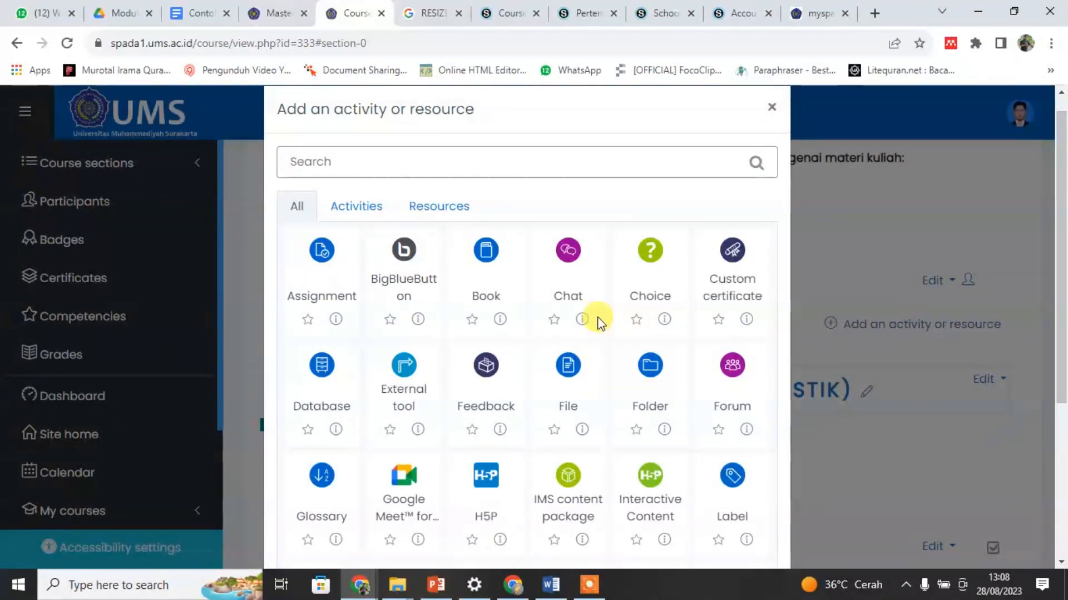
pyautogui.scroll(-2, 614, 371)
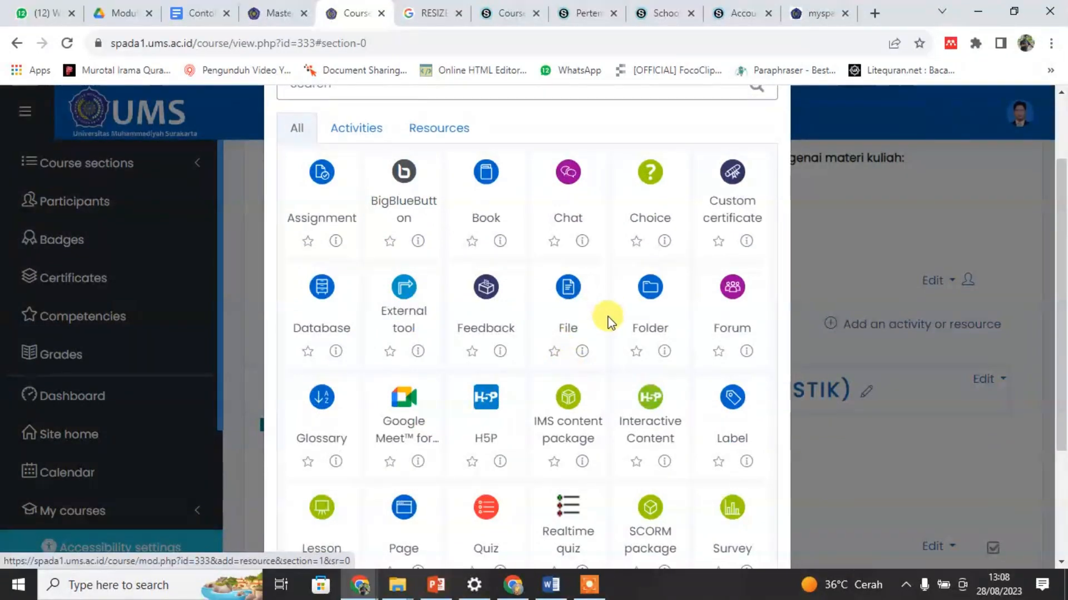
pyautogui.scroll(2, 723, 203)
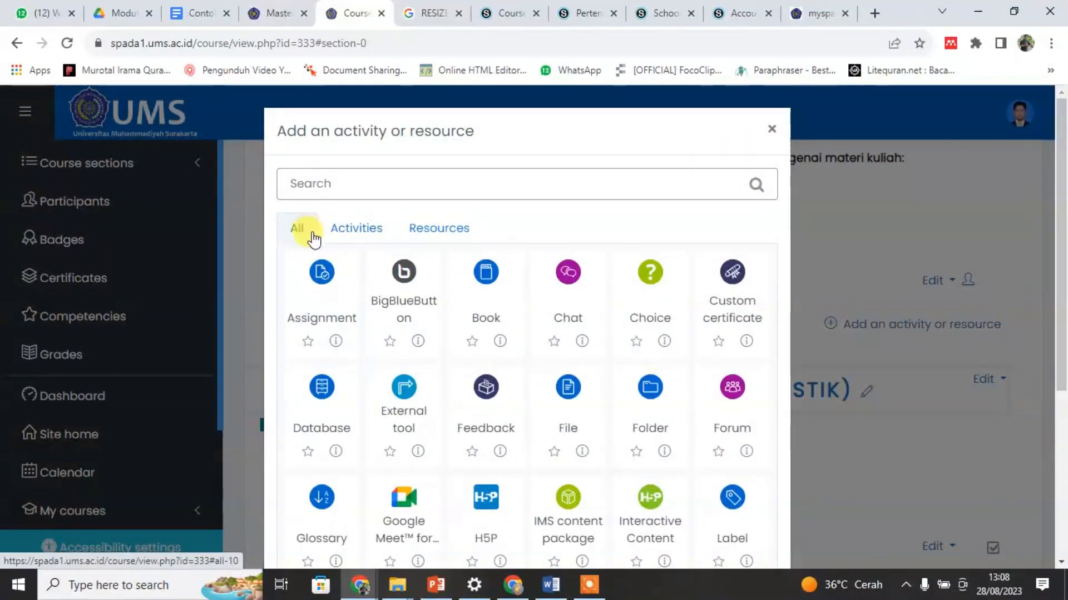
pyautogui.scroll(-3, 539, 334)
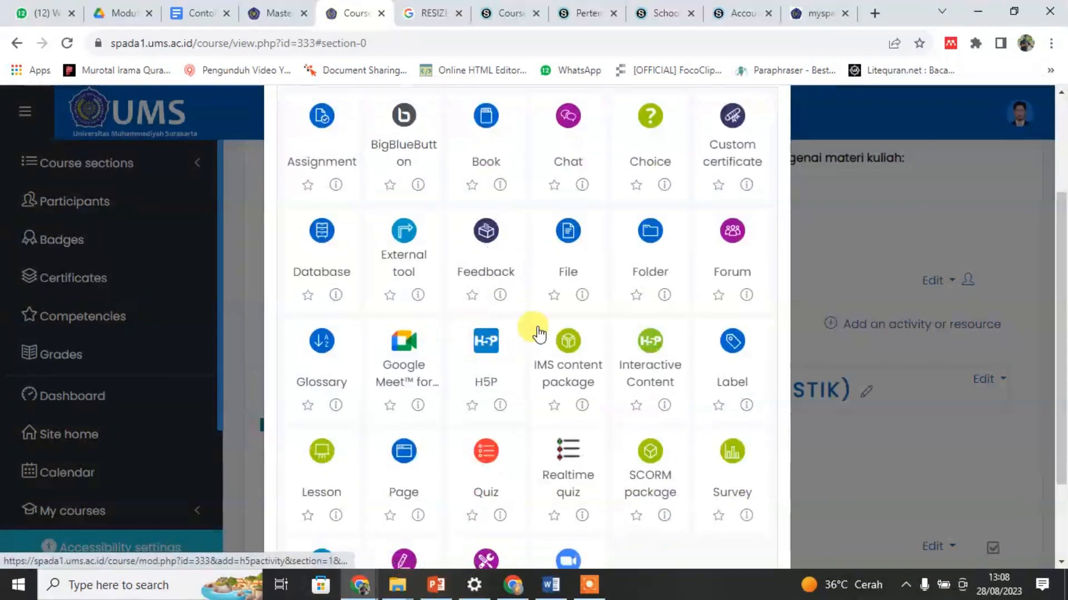
pyautogui.click(568, 242)
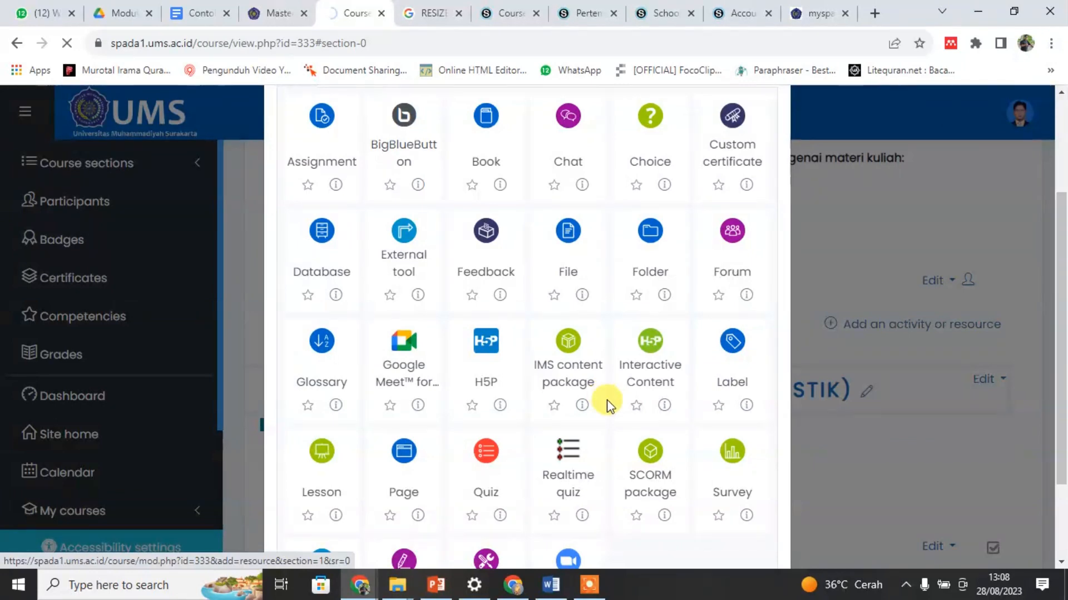
pyautogui.scroll(2, 650, 392)
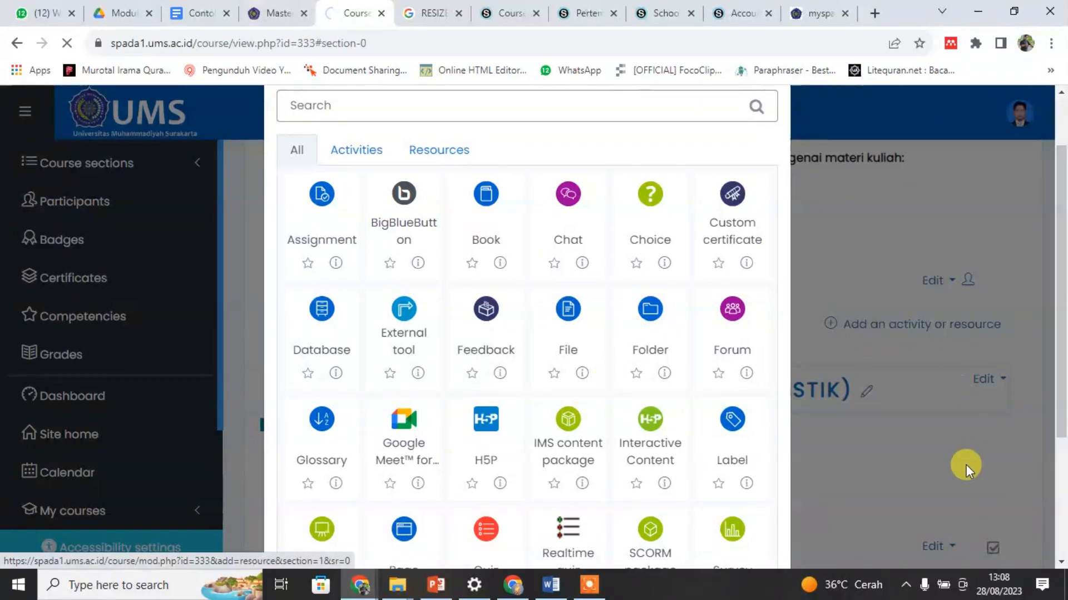
pyautogui.click(912, 592)
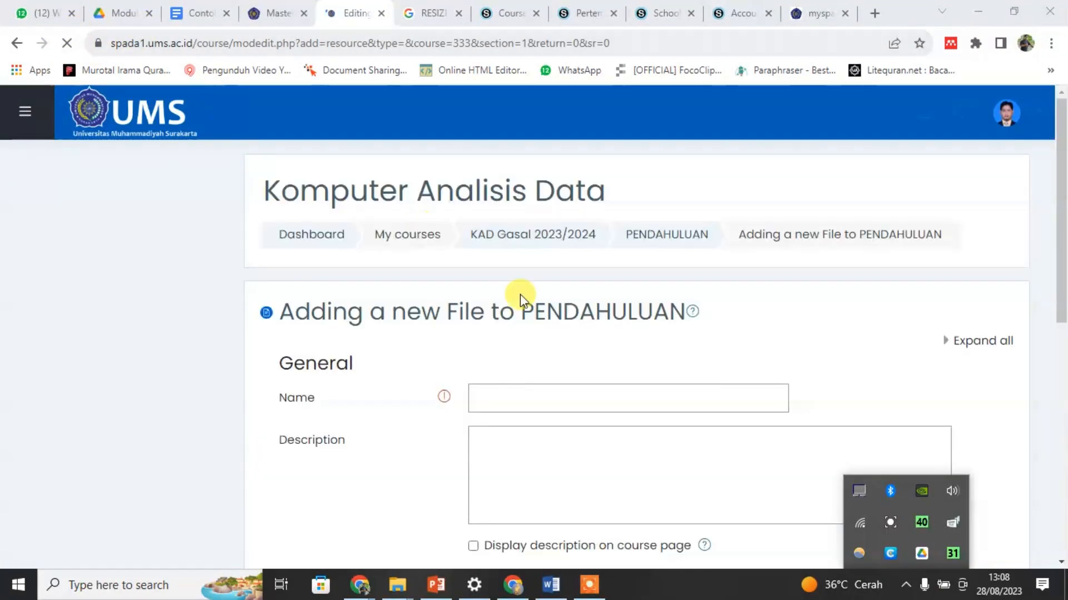
pyautogui.click(911, 323)
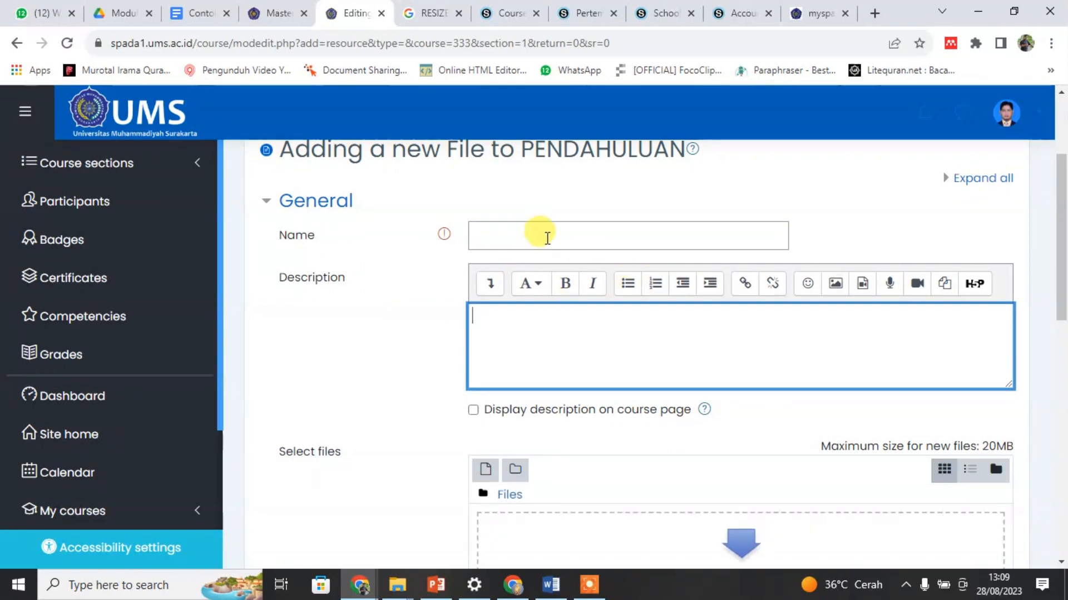
# Step: Name the new File resource "RPS MK"
pyautogui.click(517, 235)
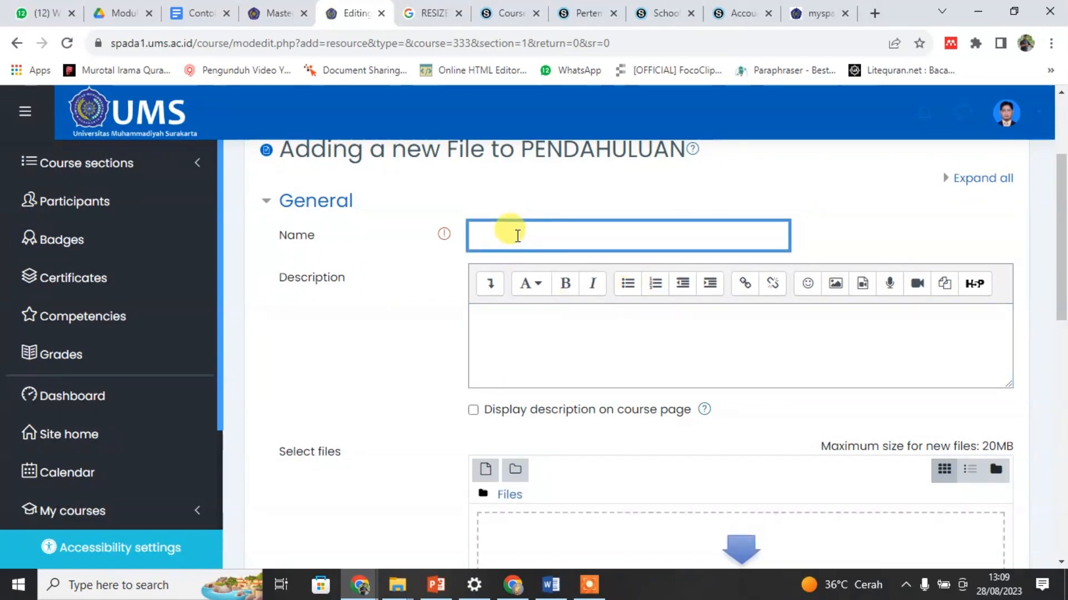
pyautogui.write('r')
pyautogui.press('BackSpace')
pyautogui.press('BackSpace')
pyautogui.press('BackSpace')
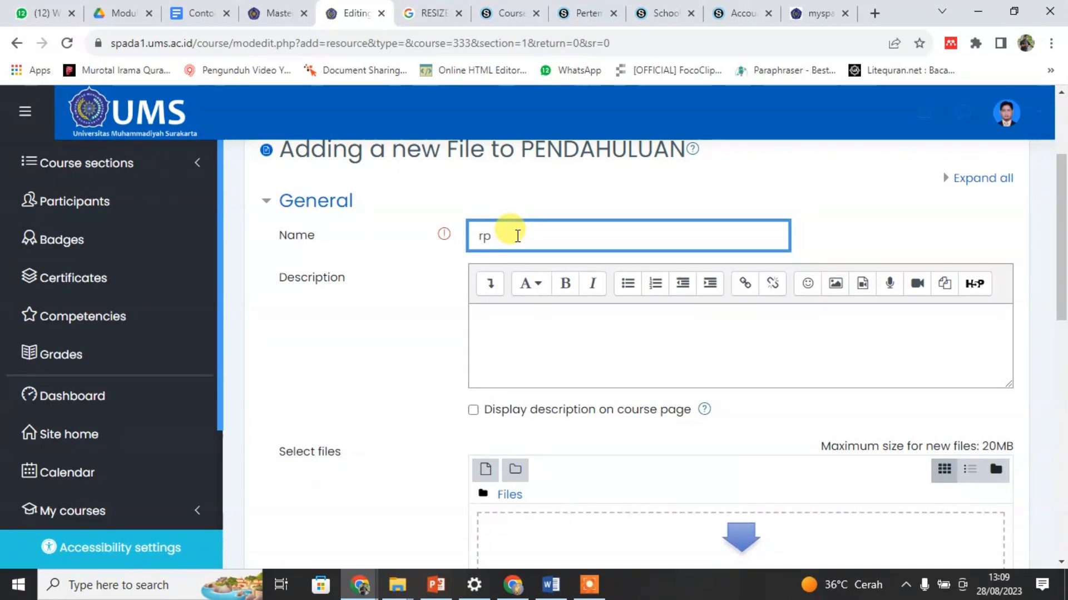
pyautogui.write('R')
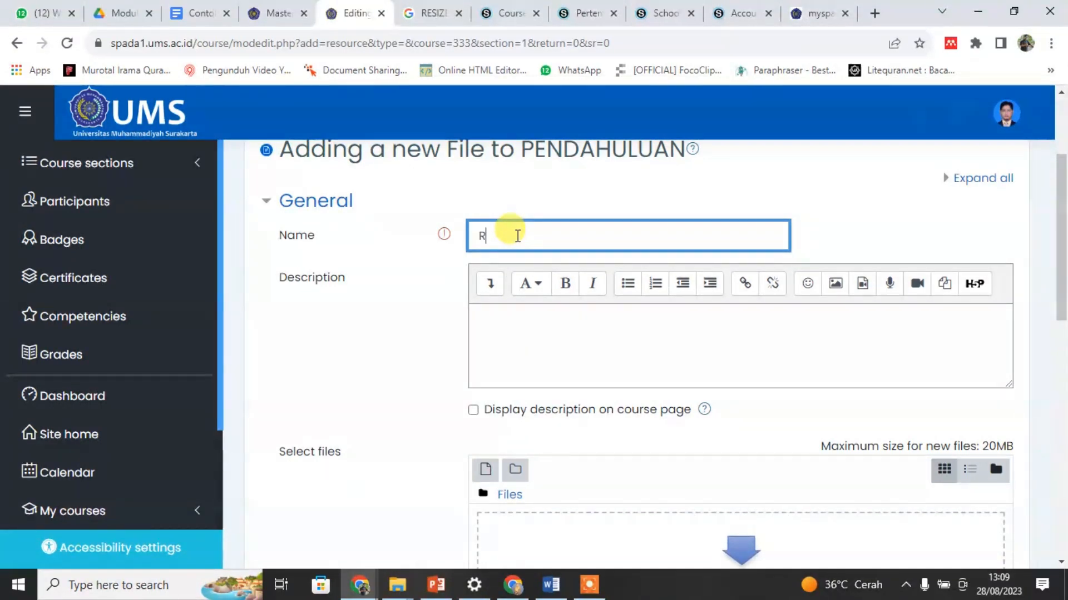
pyautogui.write('PS ')
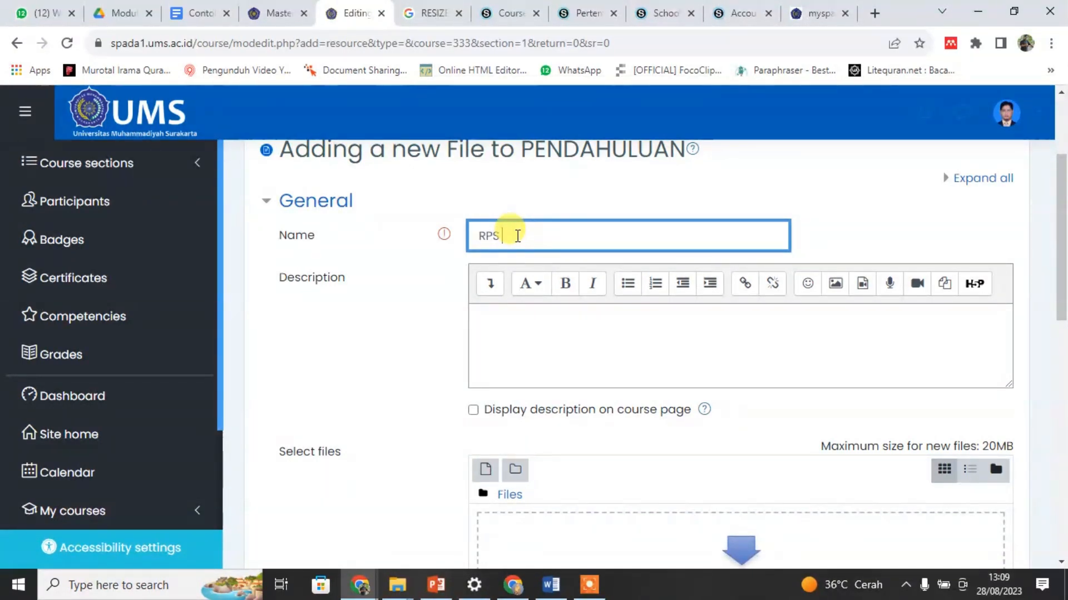
pyautogui.write('MK')
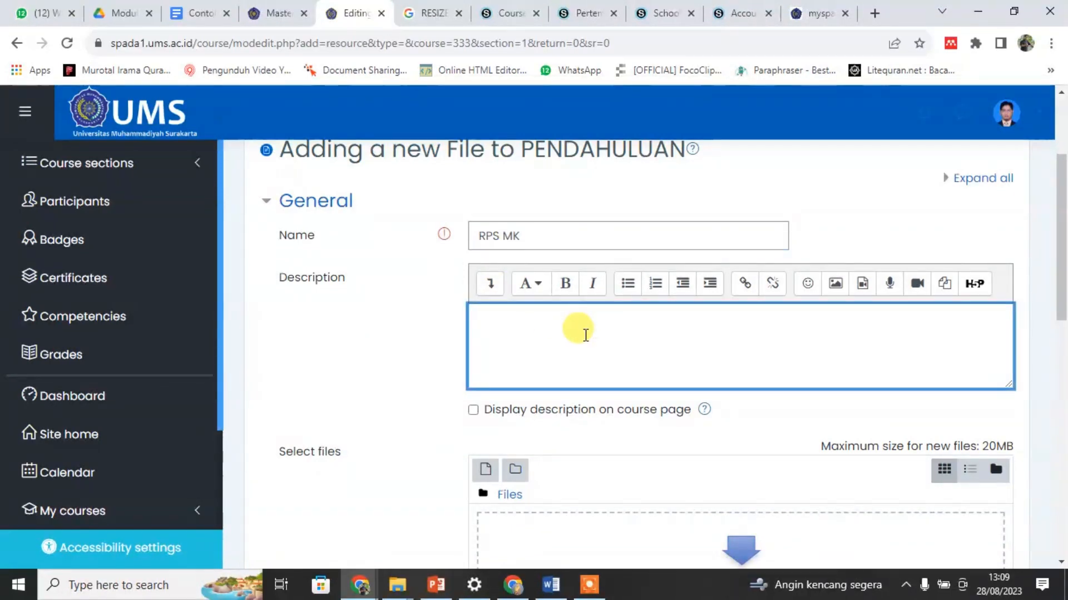
pyautogui.scroll(-3, 576, 330)
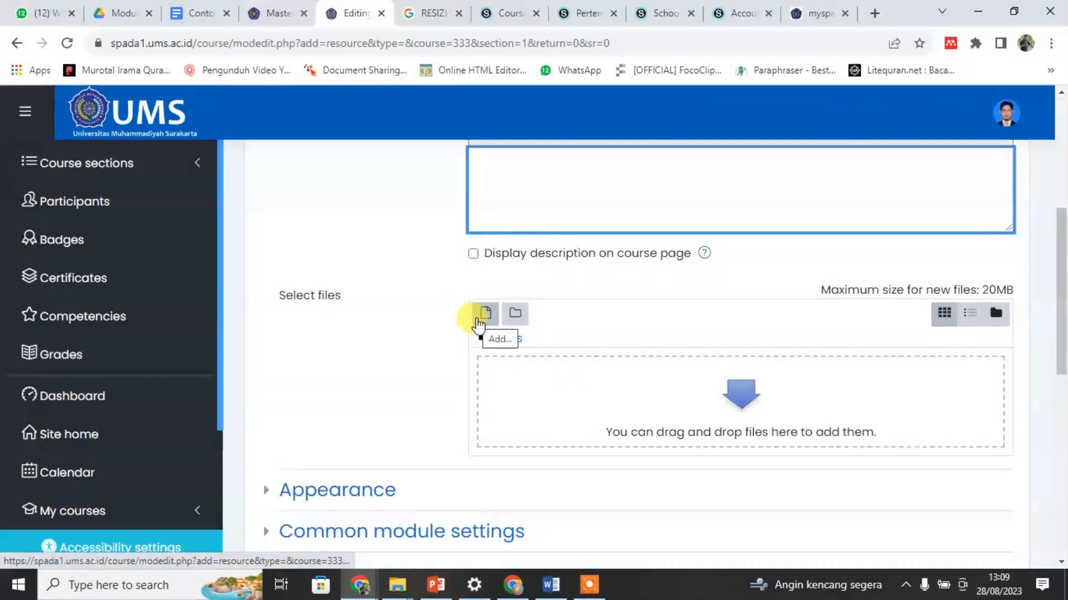
pyautogui.click(477, 324)
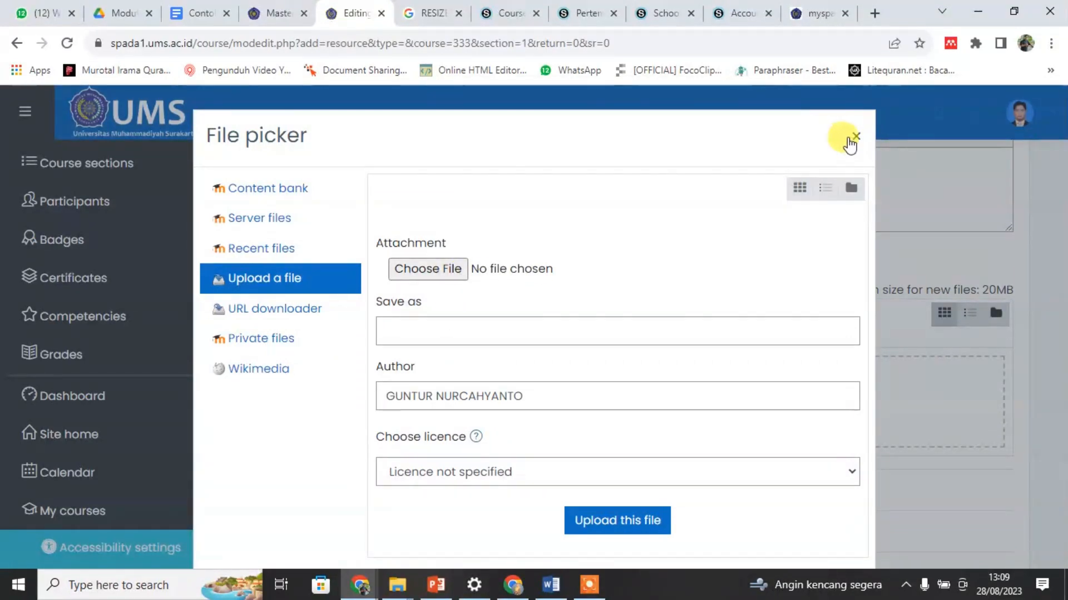
pyautogui.click(854, 138)
pyautogui.click(736, 415)
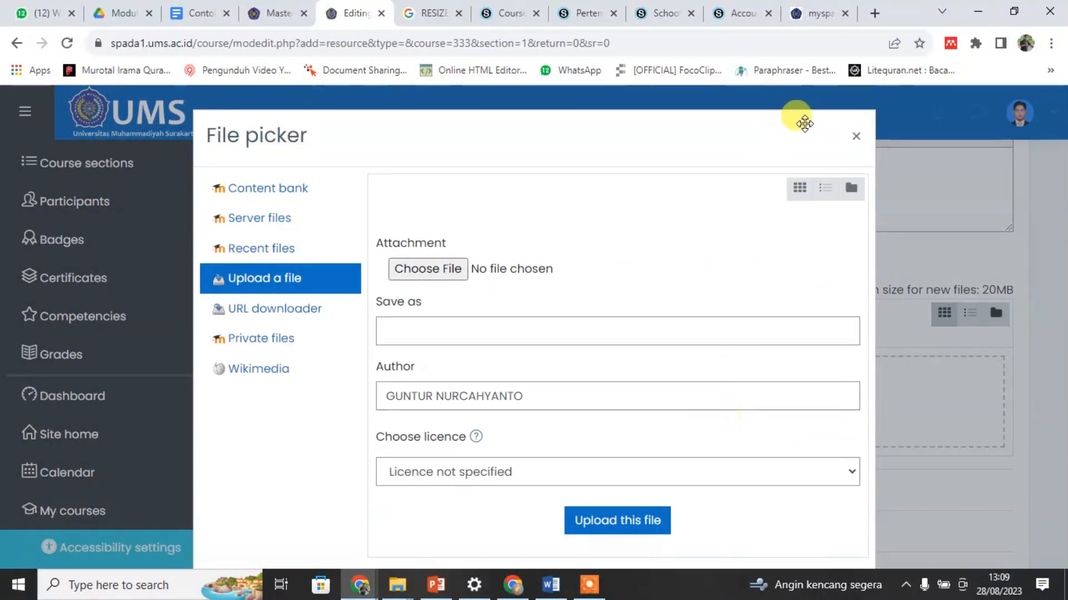
pyautogui.click(857, 138)
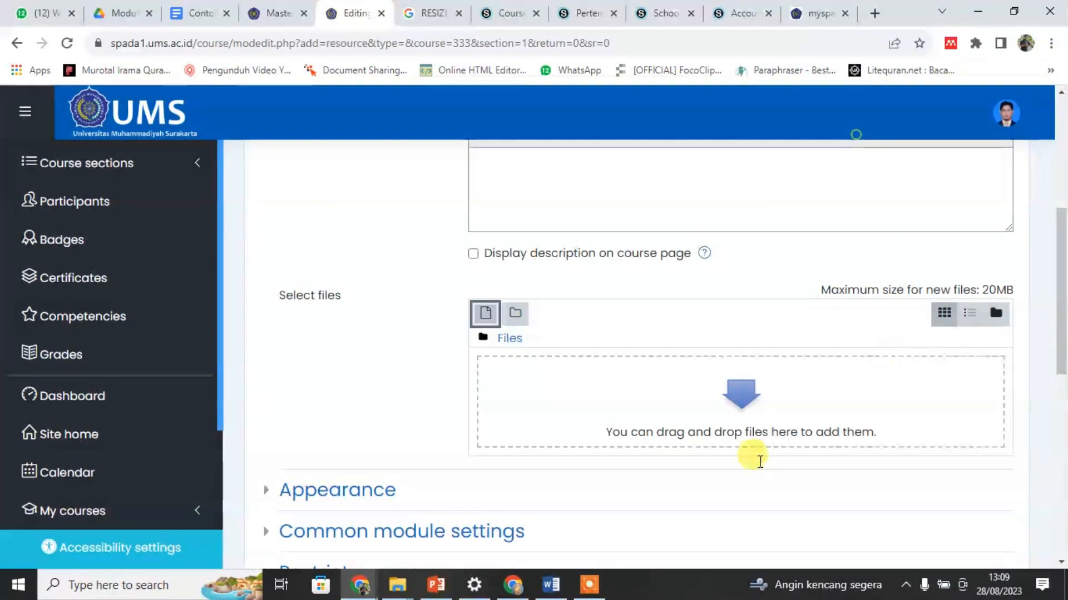
# Step: Upload RPS Komputer Analisis Data.pdf from the Bahan Latihan folder into the new File resource
pyautogui.click(487, 316)
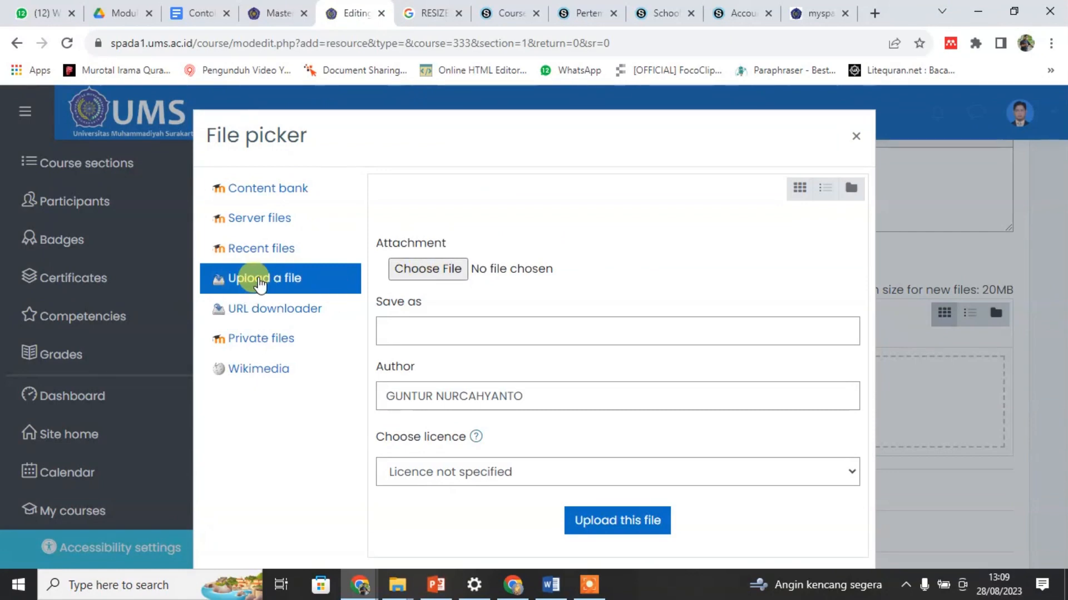
pyautogui.click(448, 271)
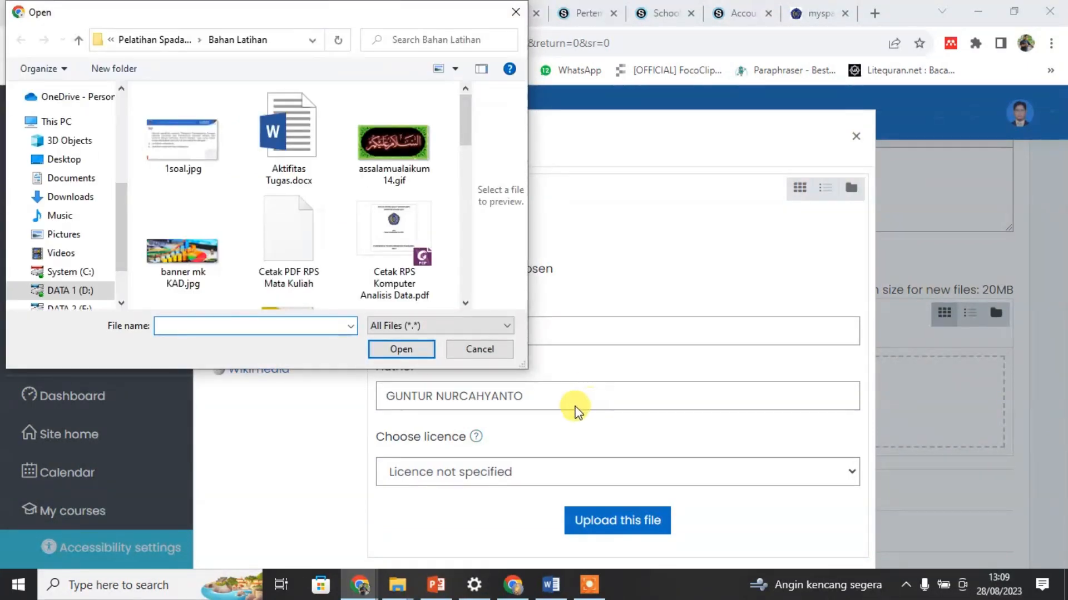
pyautogui.scroll(-6, 282, 216)
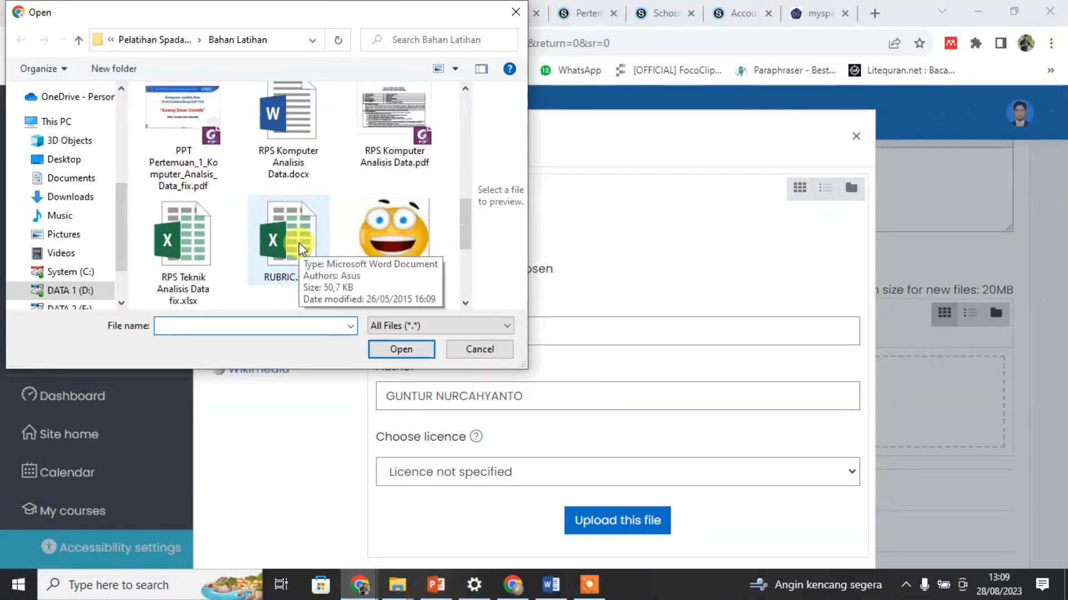
pyautogui.scroll(-5, 299, 244)
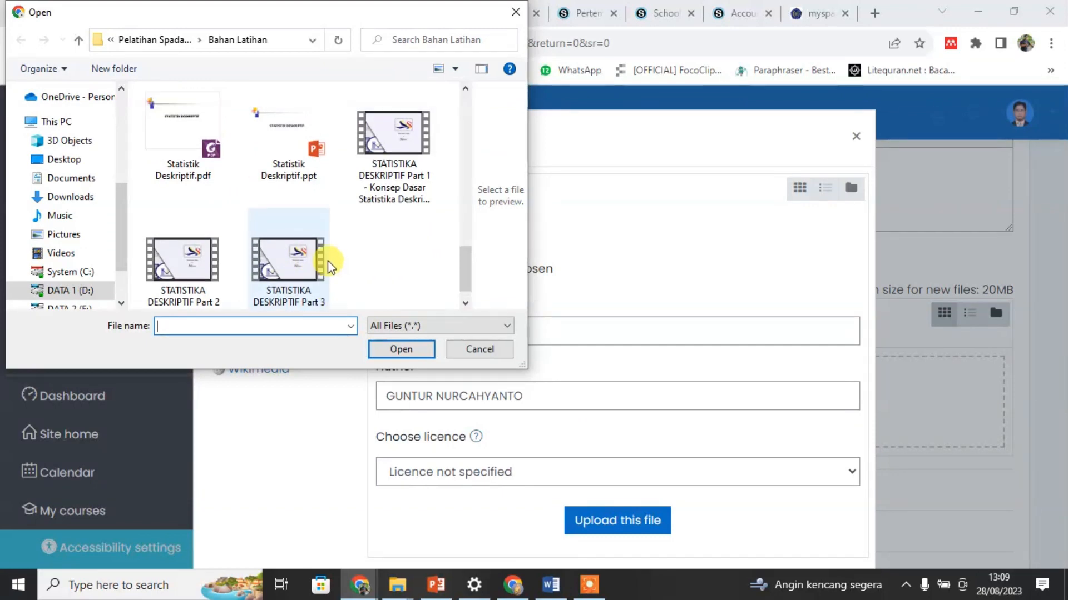
pyautogui.scroll(4, 330, 267)
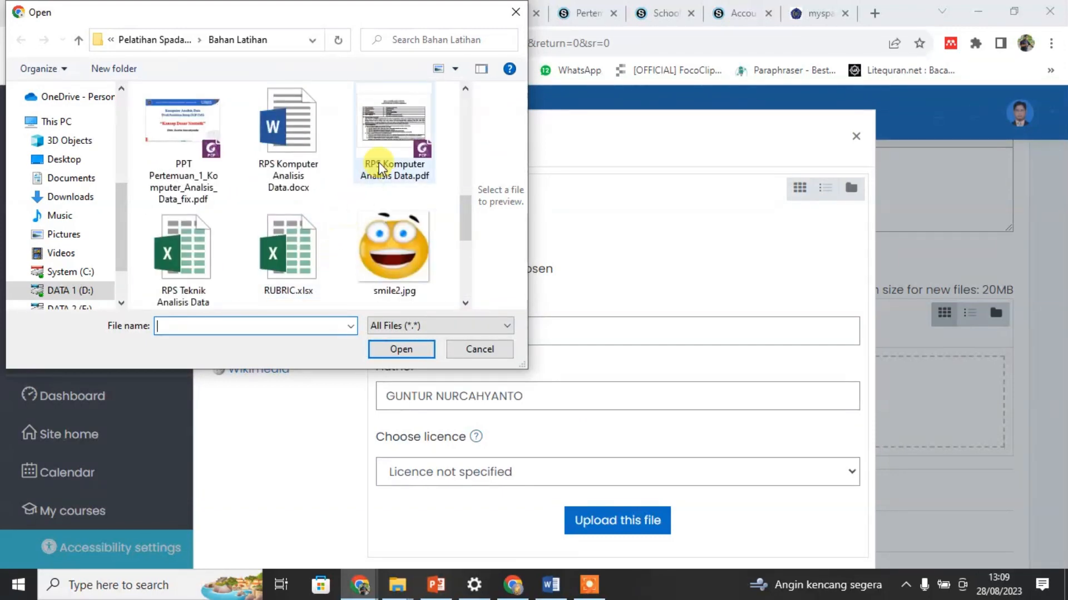
pyautogui.click(379, 167)
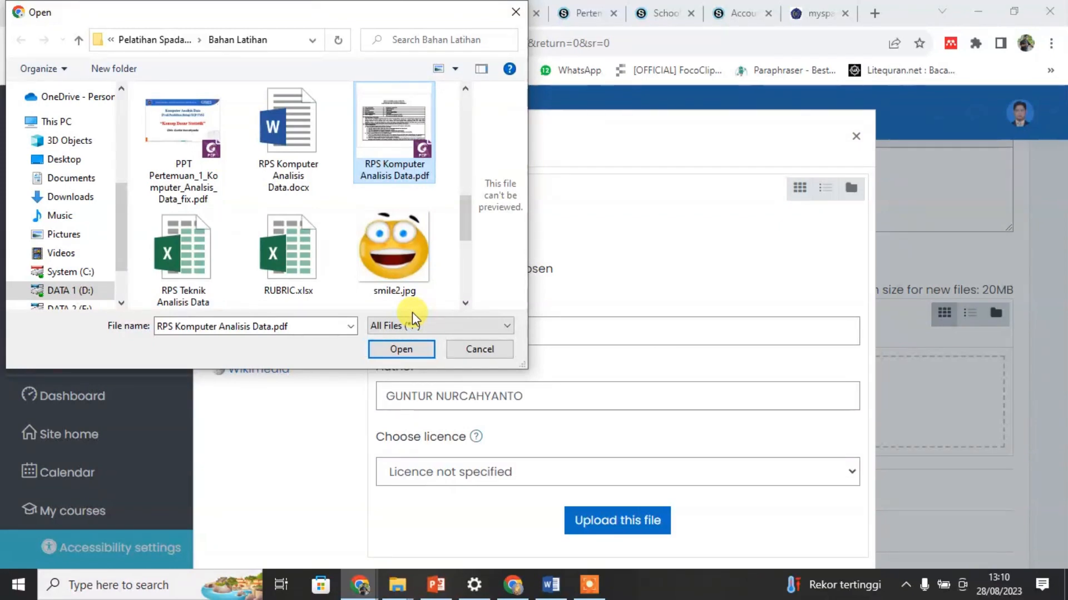
pyautogui.click(399, 352)
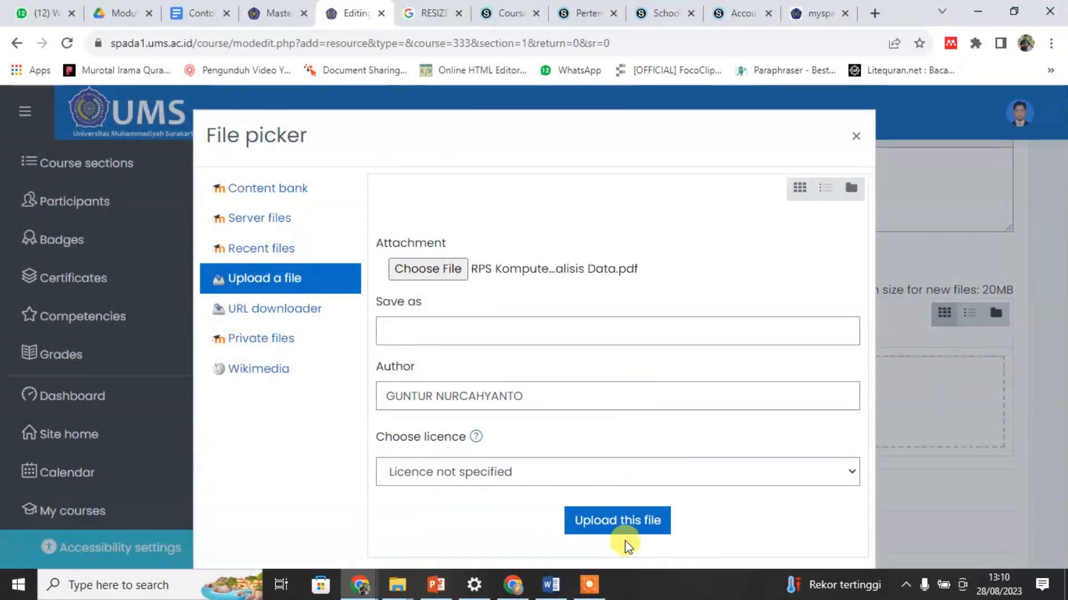
pyautogui.click(629, 523)
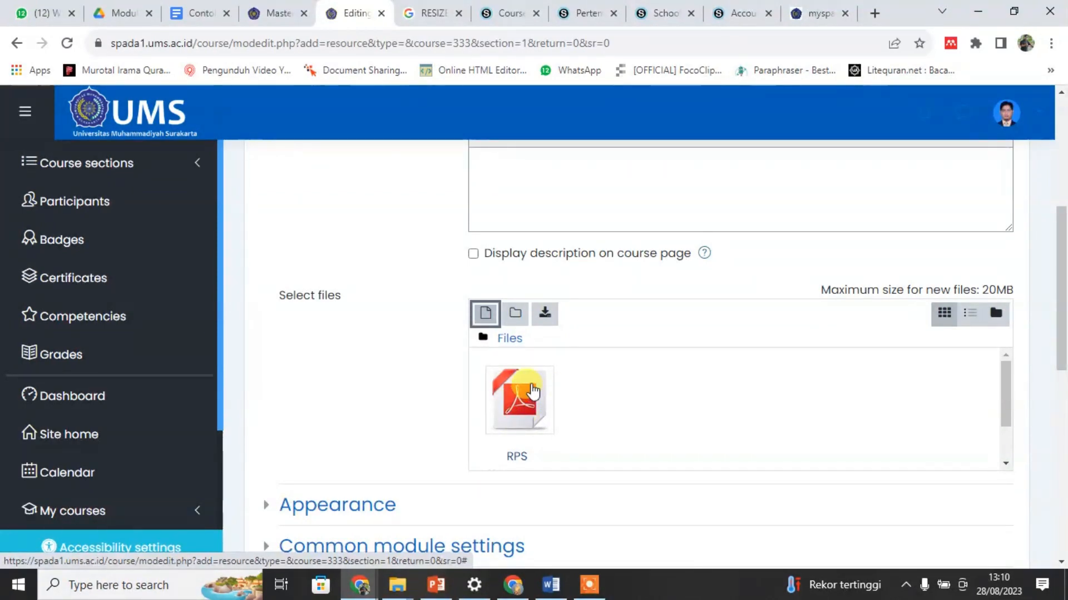
# Step: Delete the uploaded RPS Komputer Analisis Data.pdf from the File resource's selected files
pyautogui.click(534, 397)
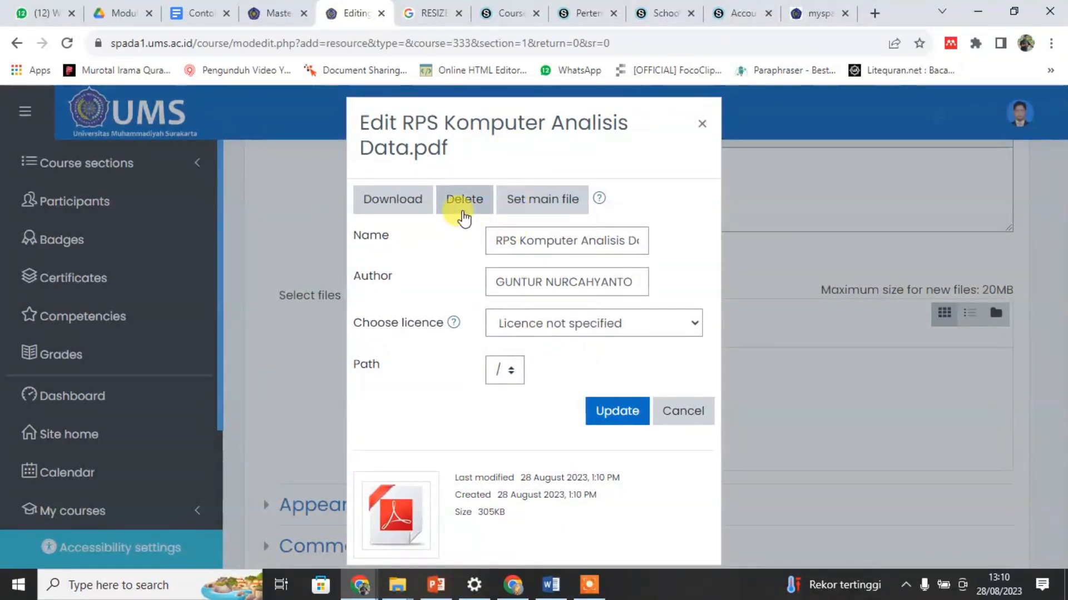
pyautogui.click(465, 200)
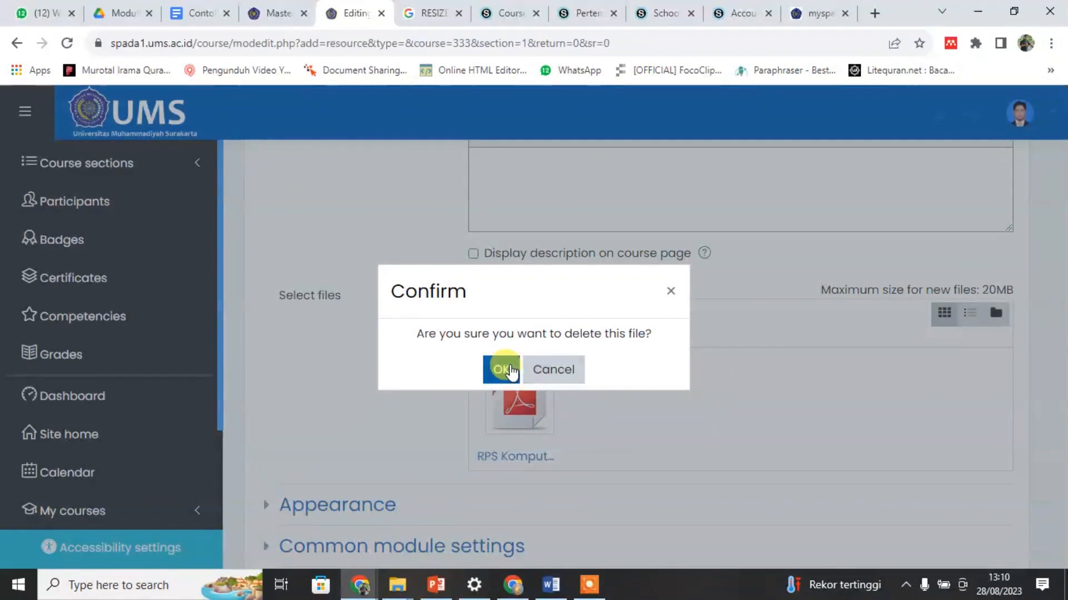
pyautogui.click(500, 370)
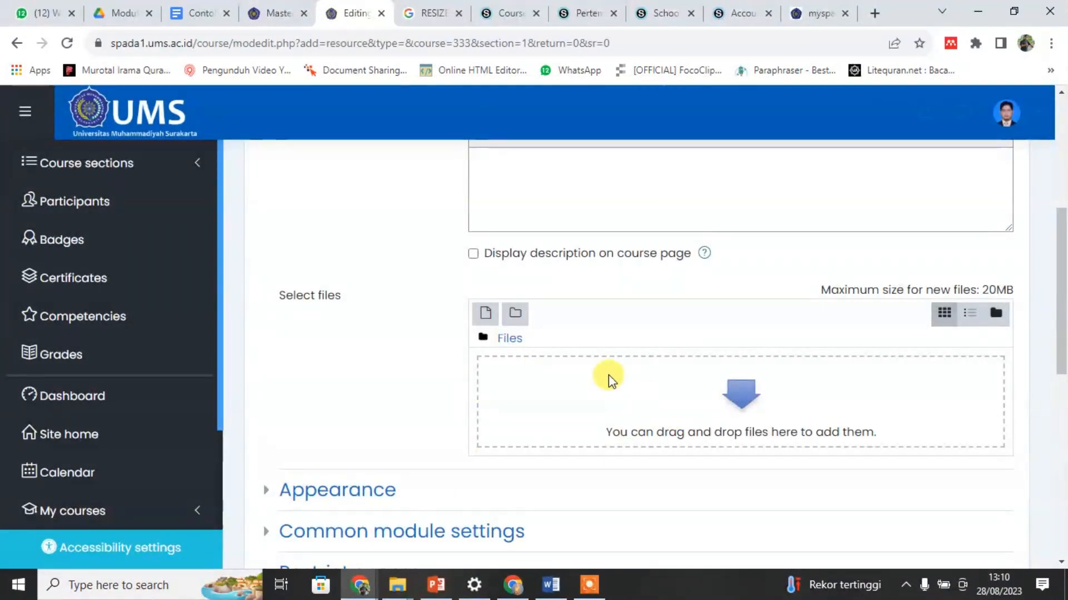
# Step: Upload RPS Komputer Analisis Data.pdf from the Bahan Latihan folder again into the File resource's selected files
pyautogui.click(485, 314)
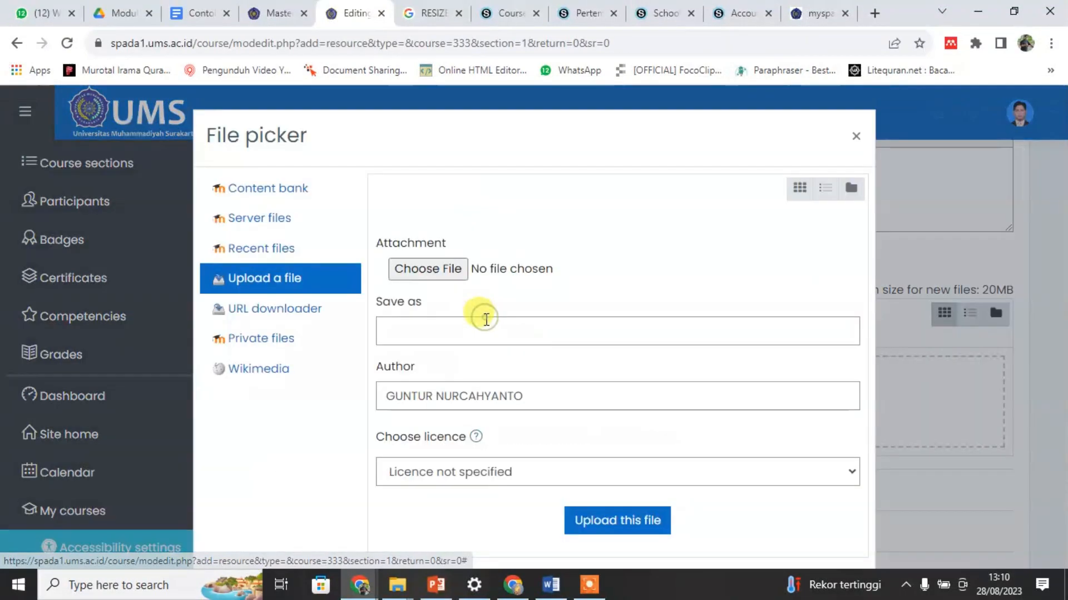
pyautogui.click(422, 273)
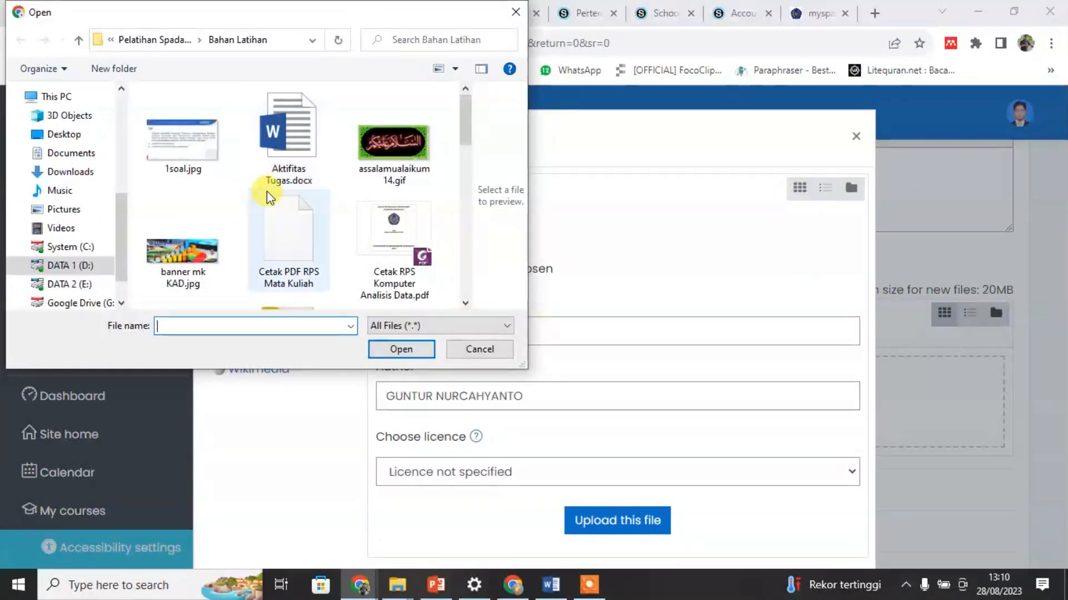
pyautogui.scroll(-3, 271, 206)
pyautogui.scroll(2, 422, 195)
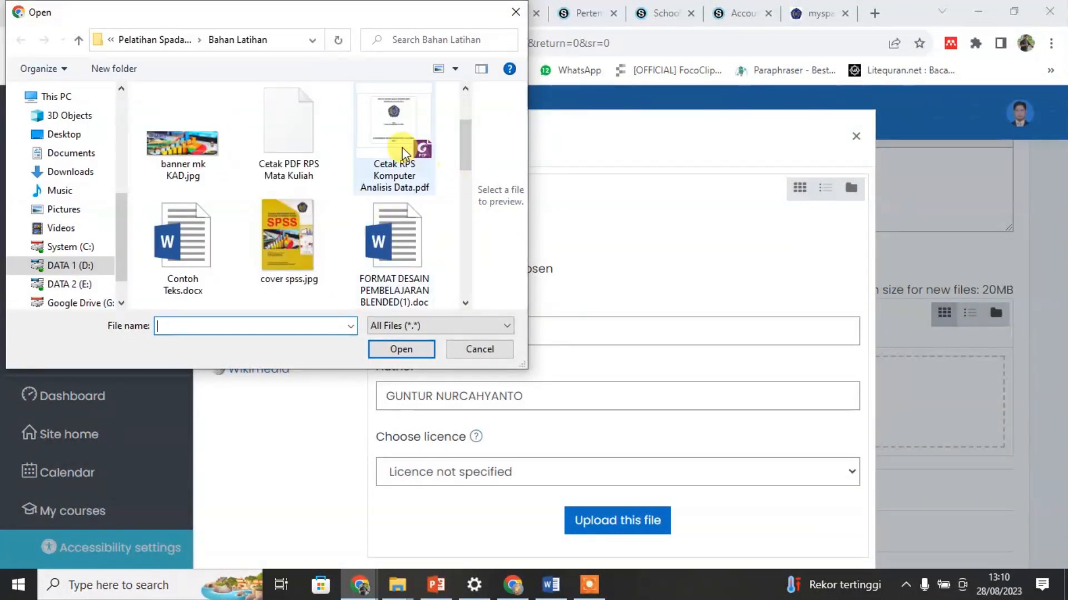
pyautogui.scroll(-2, 400, 233)
pyautogui.scroll(-3, 401, 240)
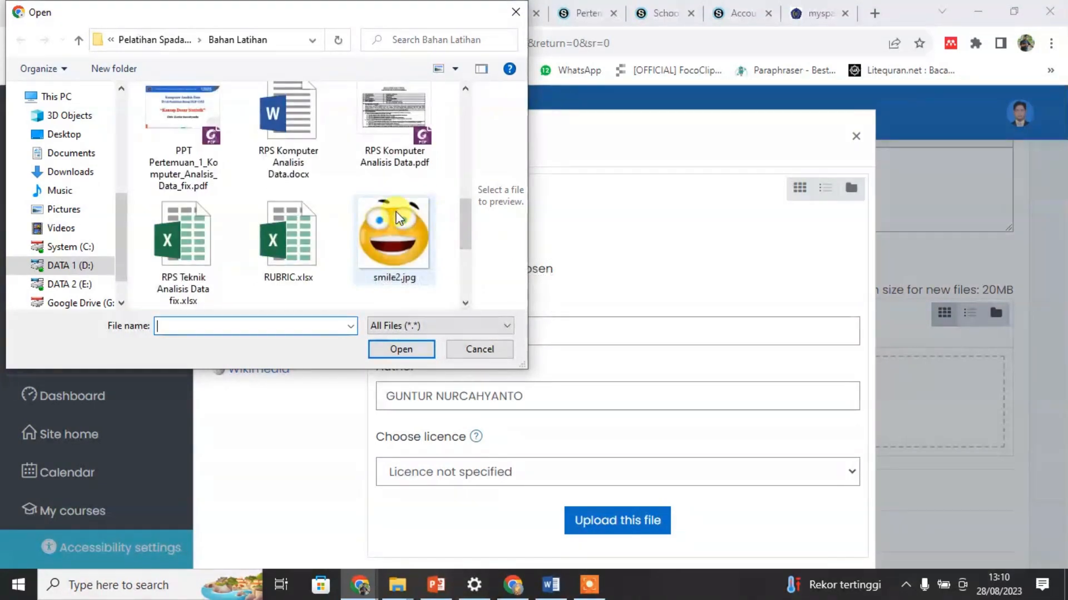
pyautogui.click(392, 120)
pyautogui.click(401, 349)
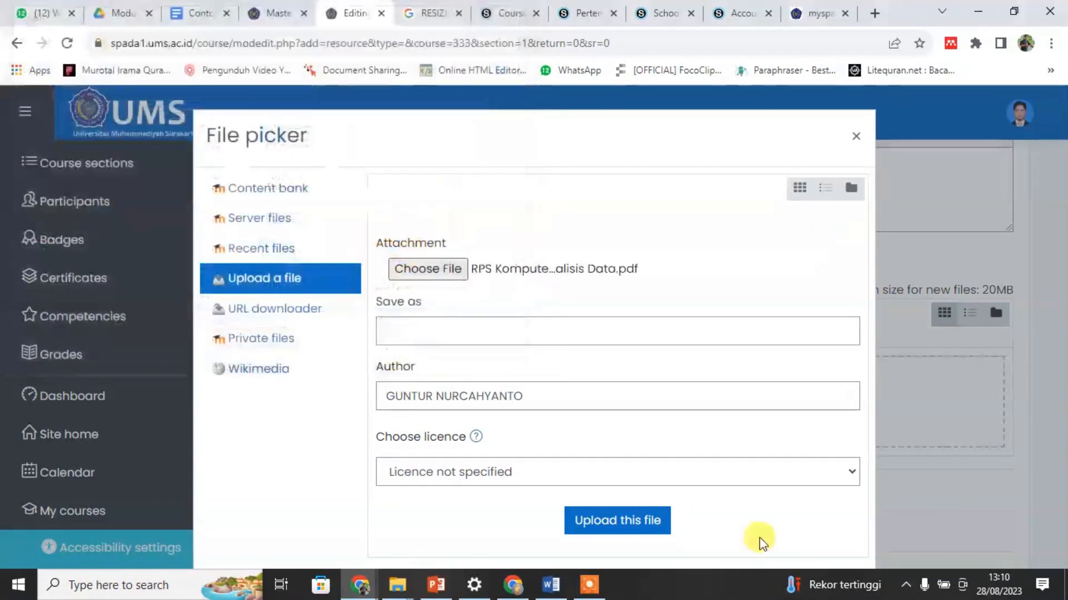
pyautogui.click(615, 520)
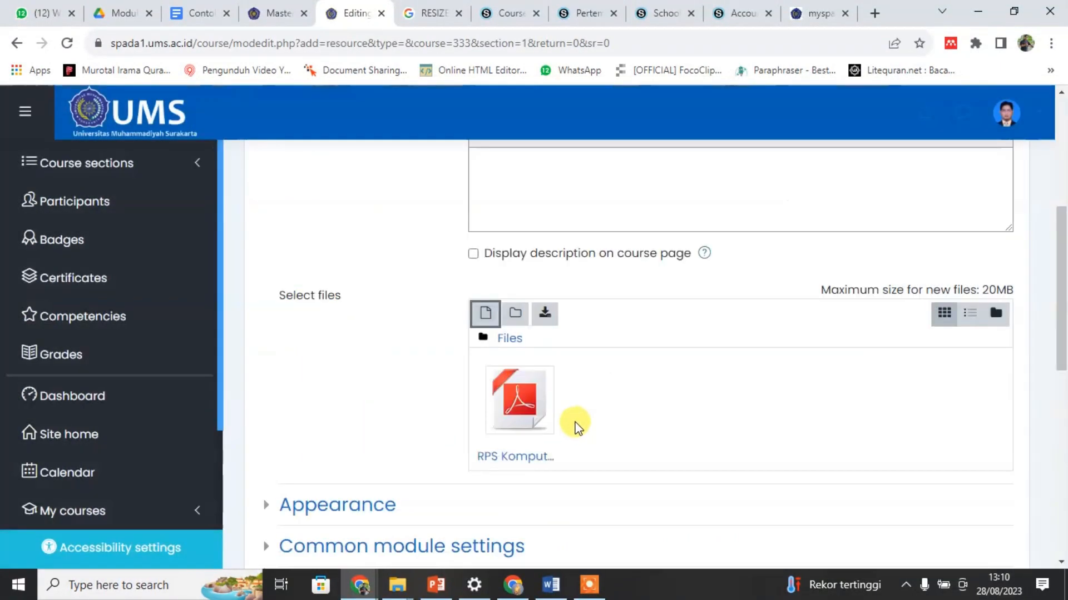
# Step: Review the RPS MK File resource form, save it and return to the course page
pyautogui.scroll(-3, 576, 423)
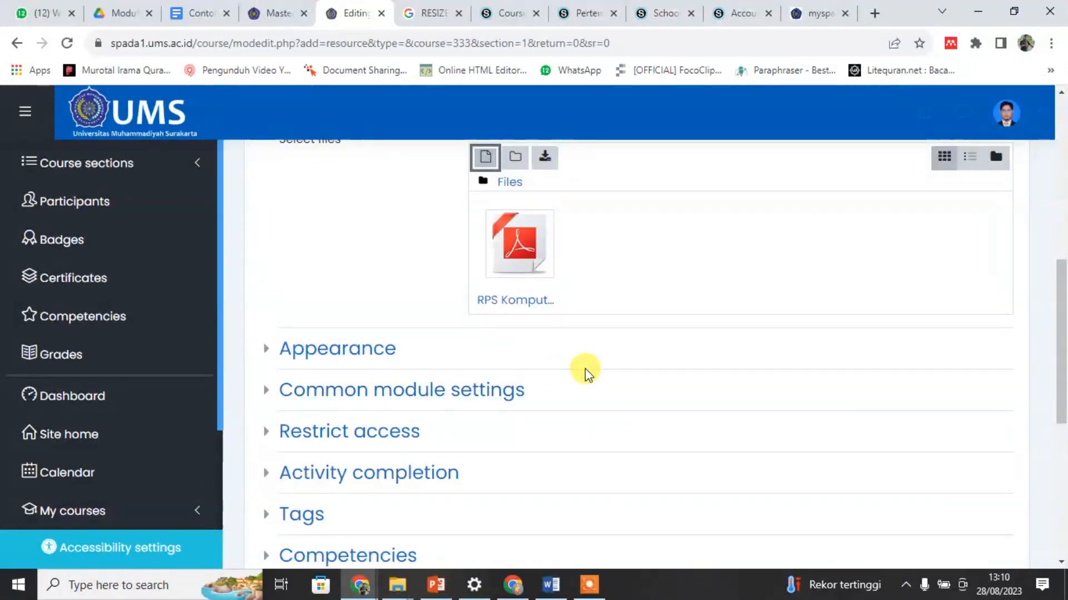
pyautogui.scroll(6, 581, 388)
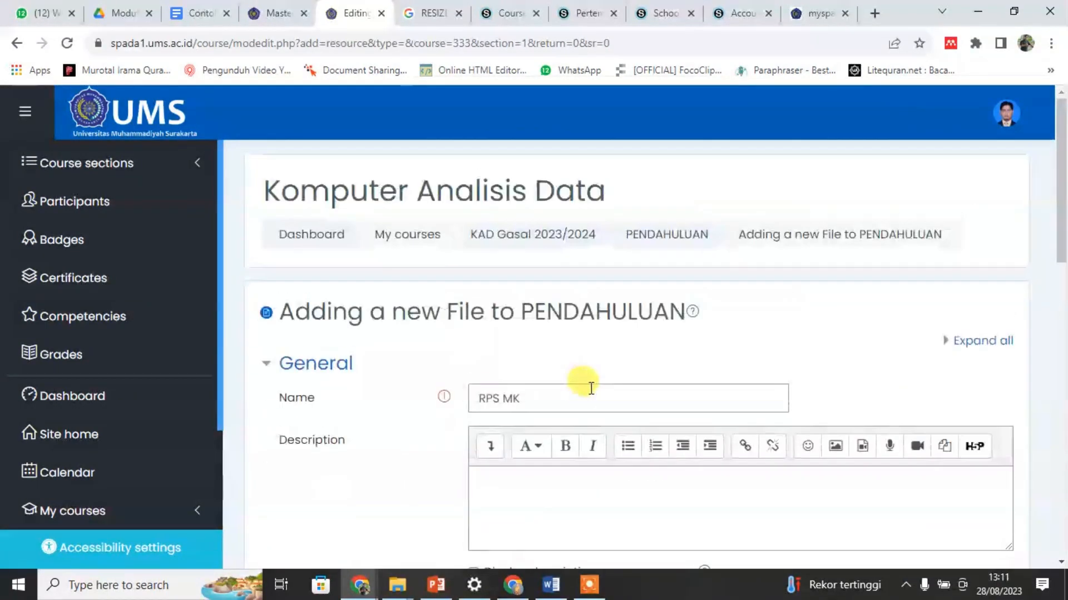
pyautogui.scroll(-8, 591, 388)
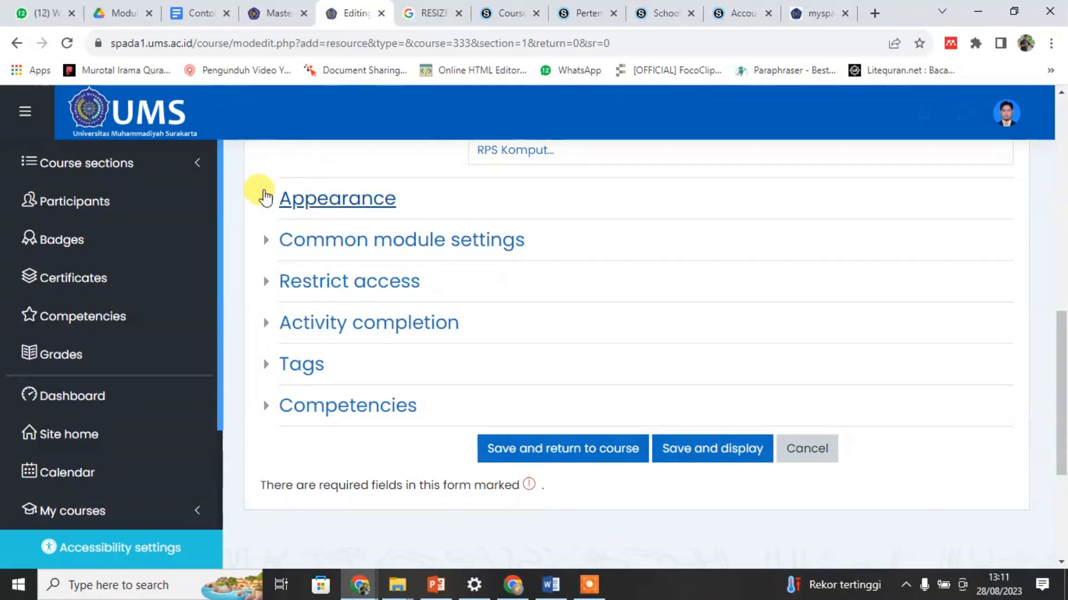
pyautogui.scroll(3, 550, 250)
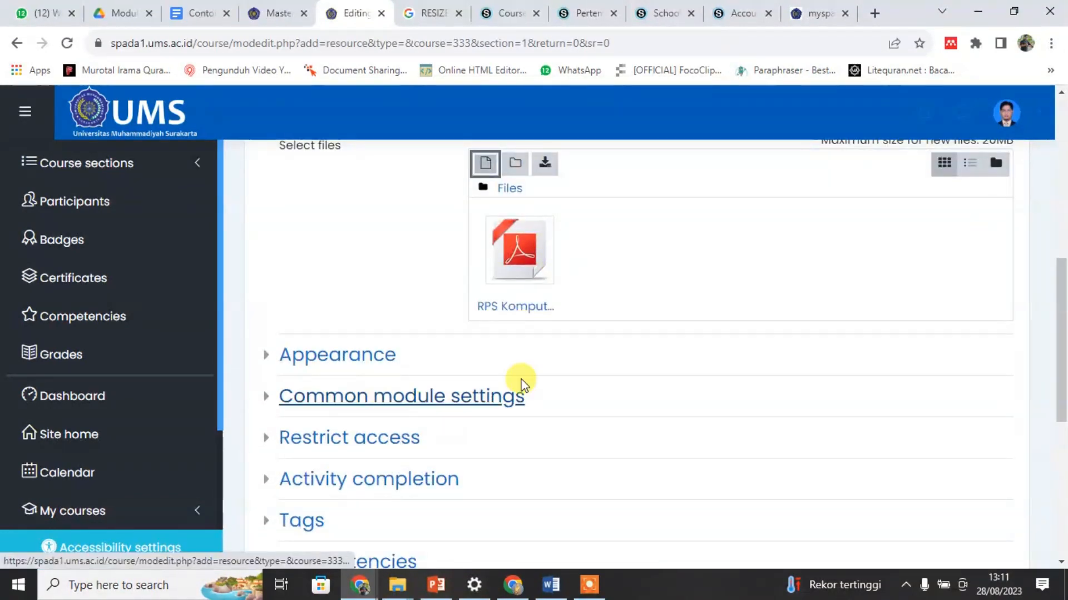
pyautogui.scroll(-2, 477, 393)
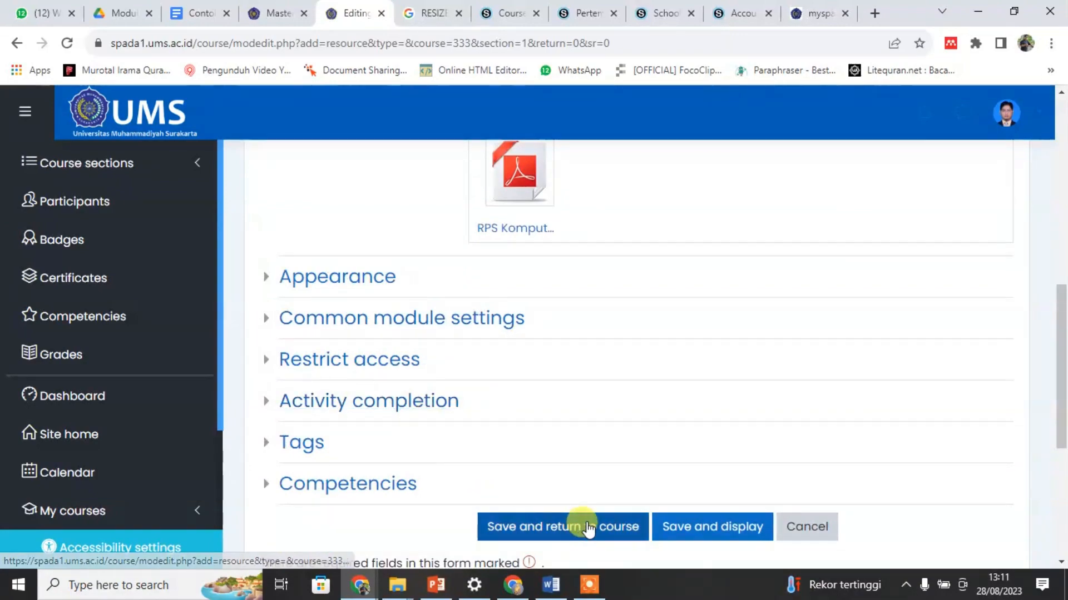
pyautogui.click(562, 528)
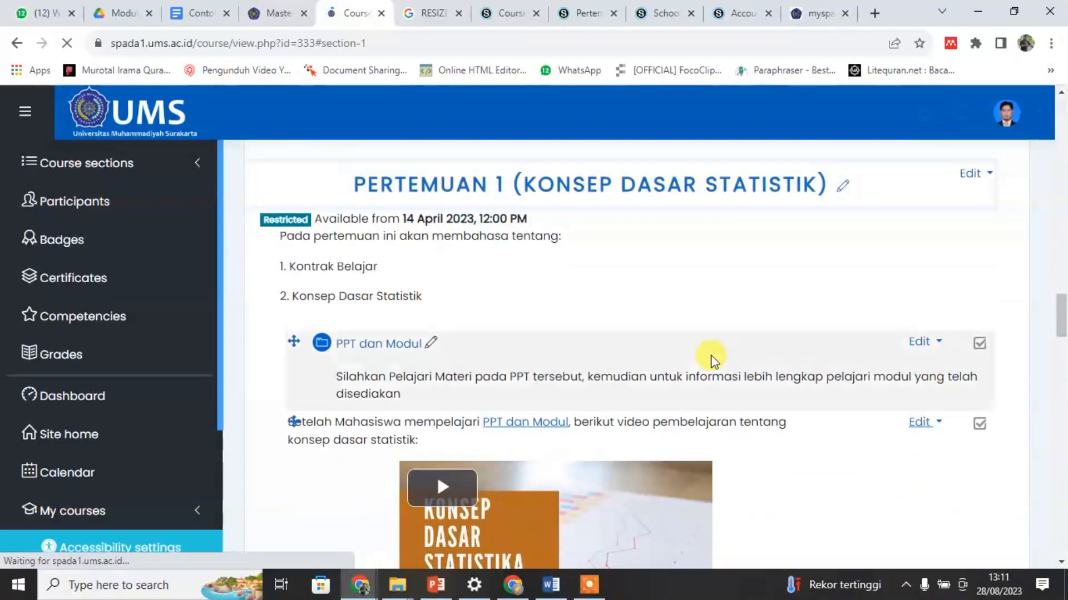
# Step: Open the RPS MK file in the PENDAHULUAN section, look through its pages and return to the course
pyautogui.scroll(5, 712, 361)
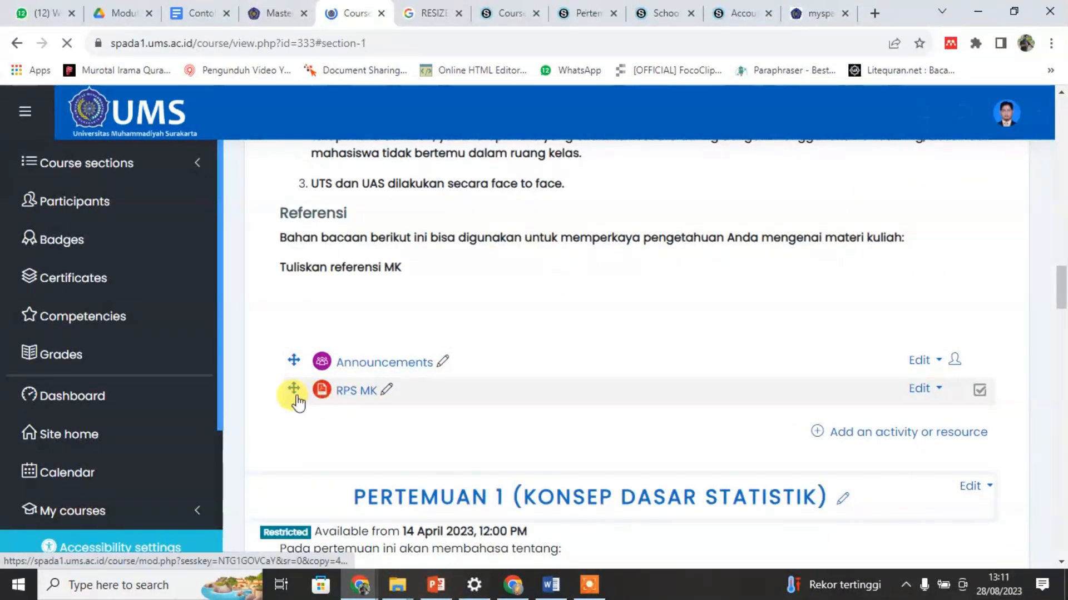
pyautogui.click(354, 396)
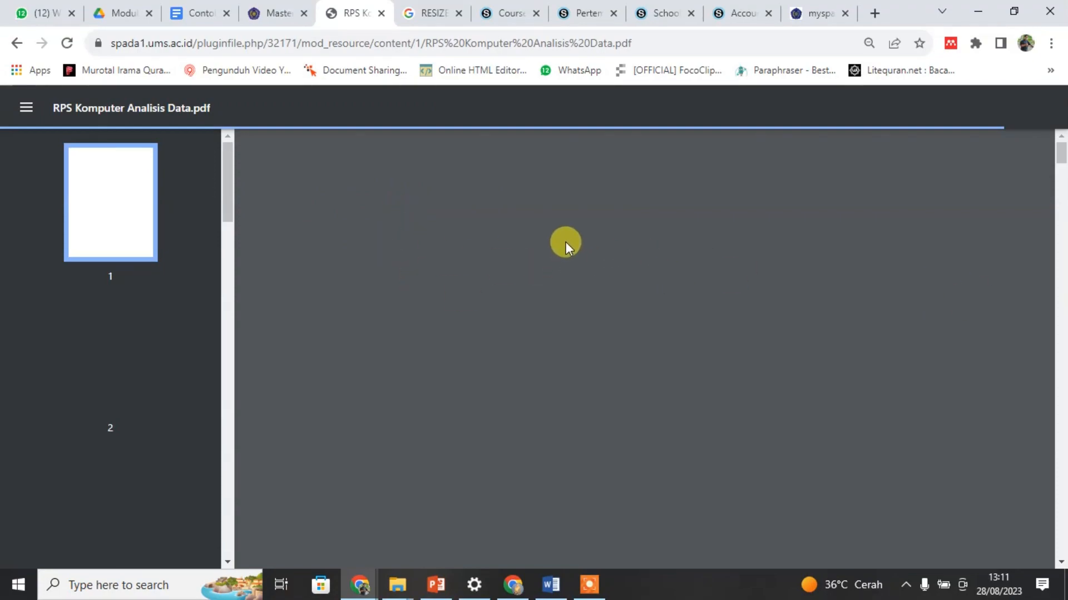
pyautogui.scroll(-20, 517, 244)
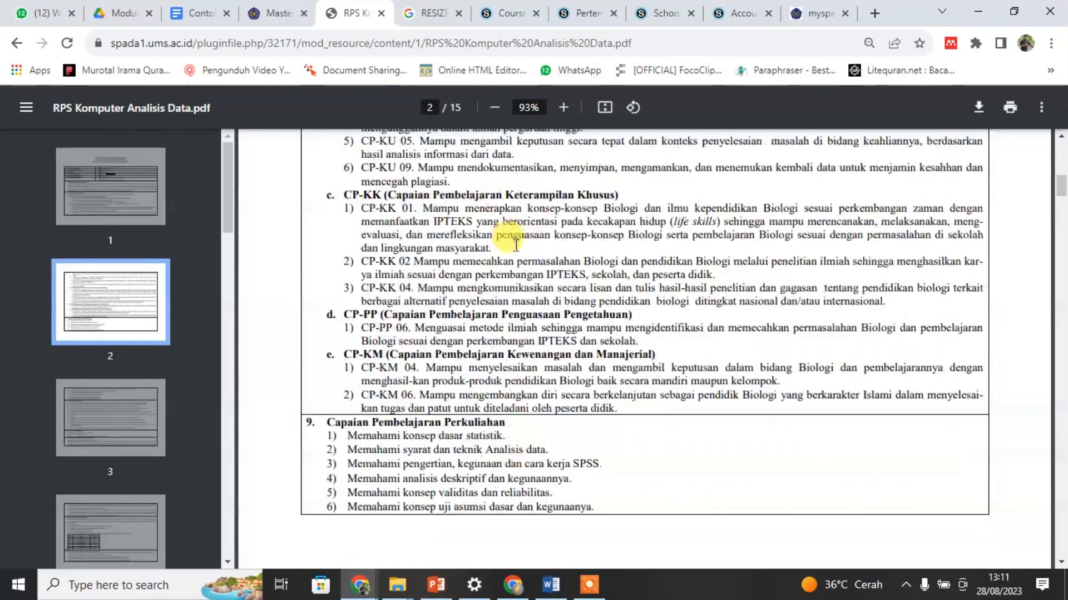
pyautogui.scroll(-15, 517, 248)
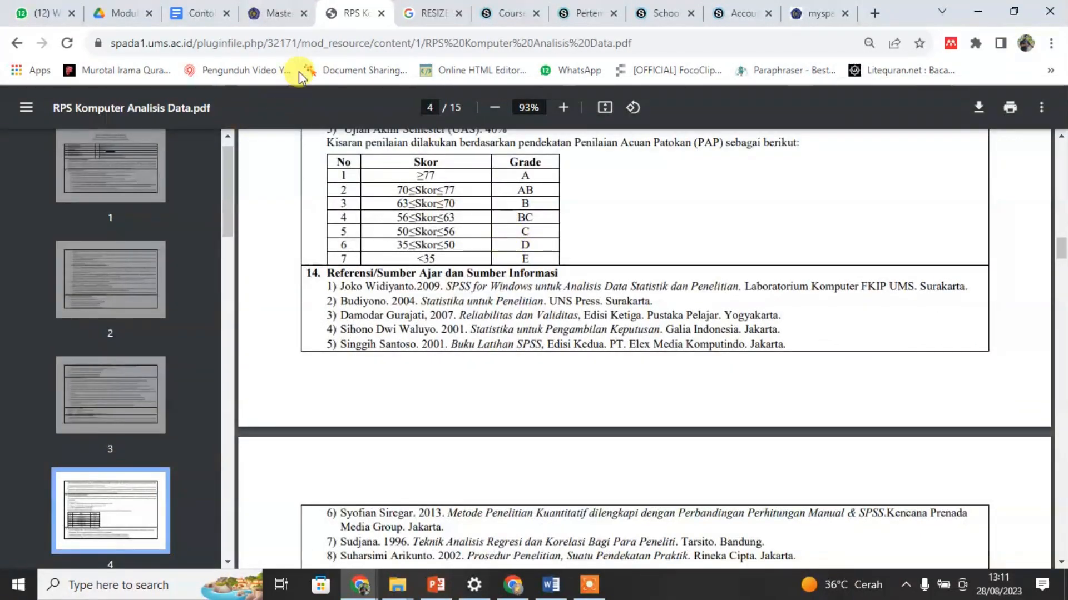
pyautogui.click(17, 43)
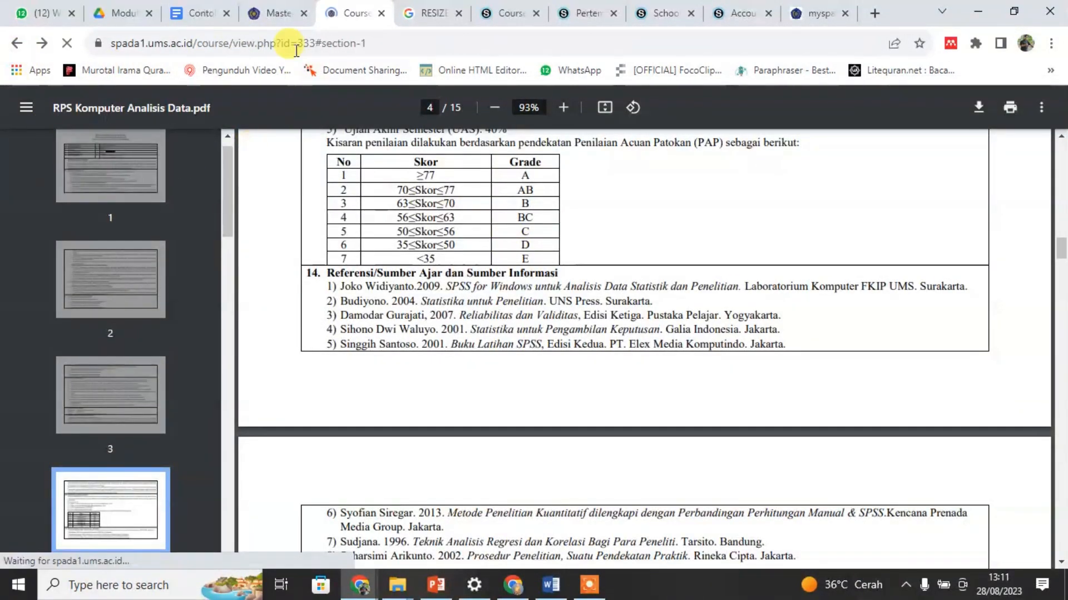
# Step: Move the RPS MK file above the Announcements forum in the PENDAHULUAN section
pyautogui.scroll(-3, 425, 362)
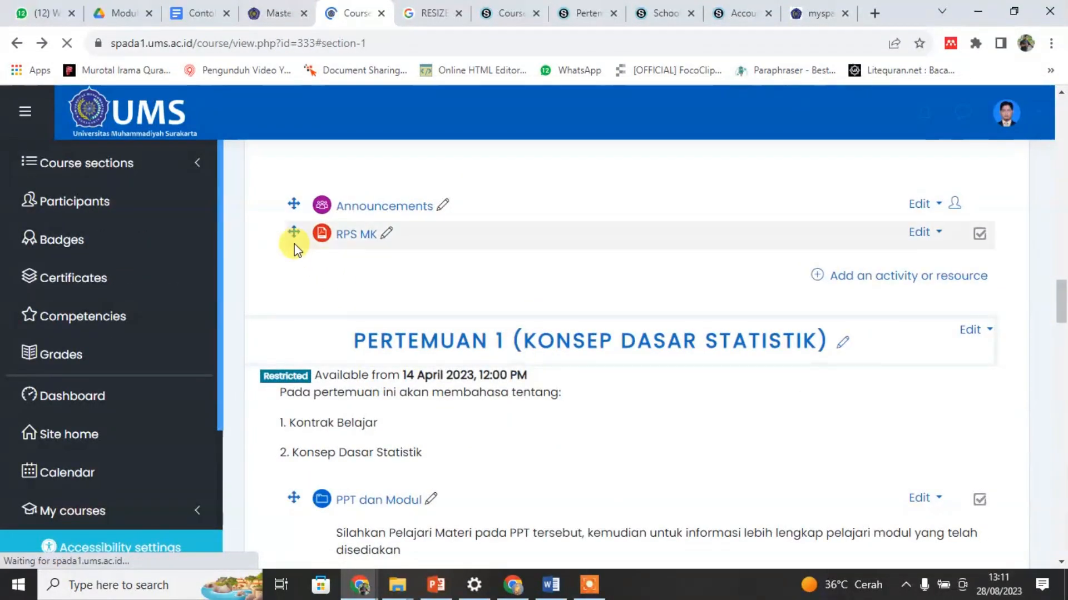
pyautogui.scroll(3, 310, 333)
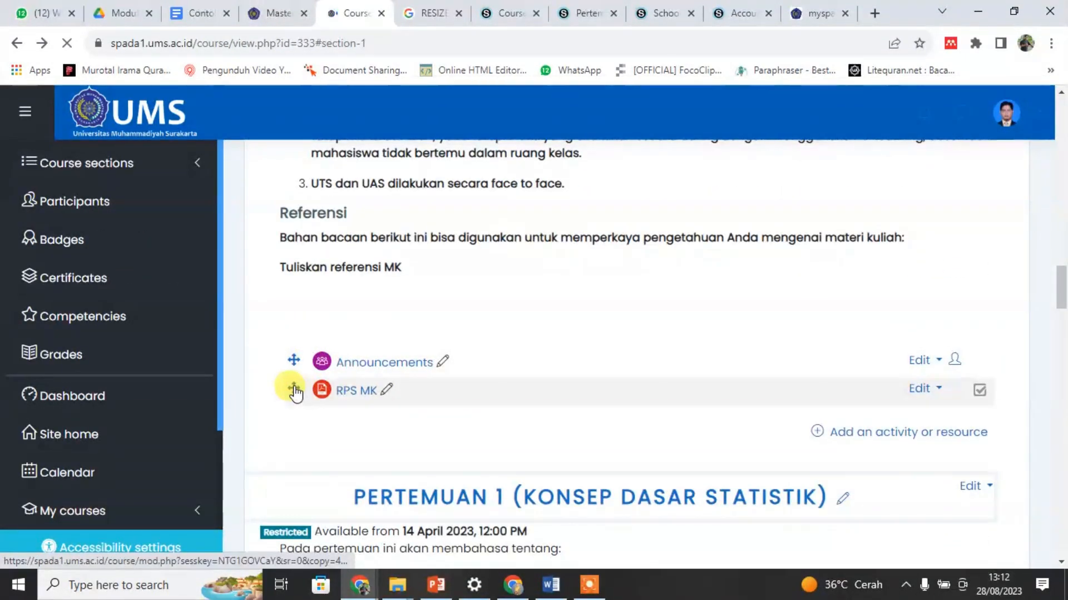
pyautogui.moveTo(295, 393); pyautogui.dragTo(321, 393)
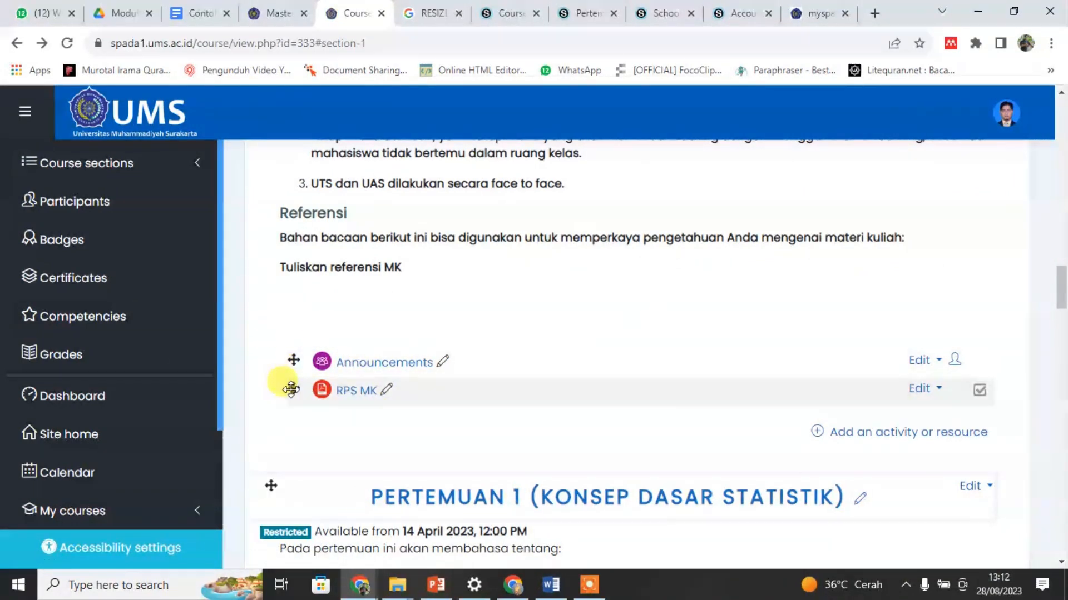
pyautogui.moveTo(291, 390); pyautogui.dragTo(299, 353)
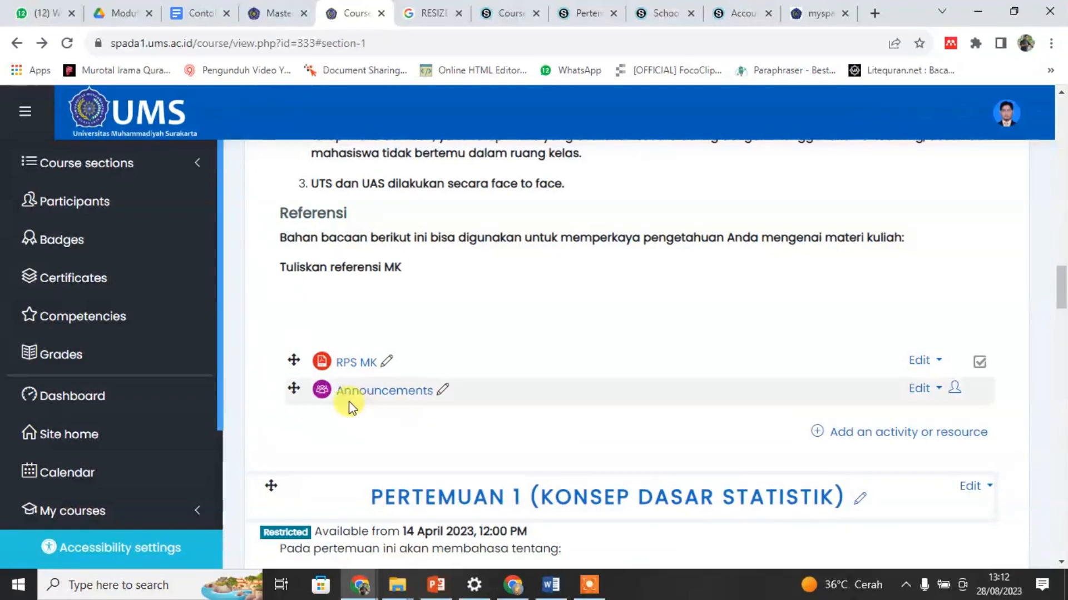
# Step: Move the Announcements forum from the PENDAHULUAN section into the SALAM section
pyautogui.scroll(15, 392, 410)
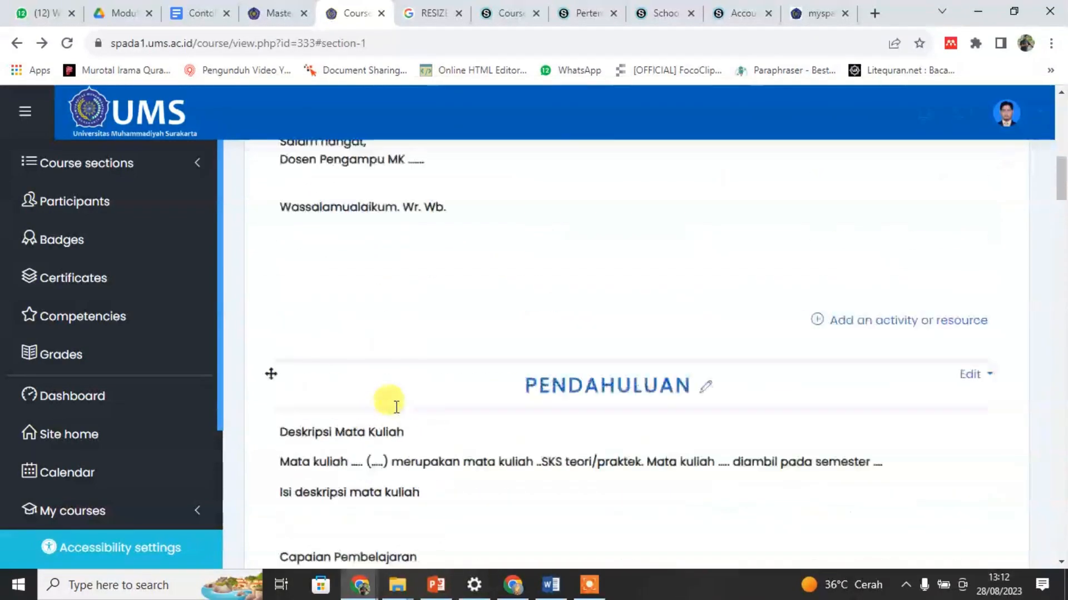
pyautogui.scroll(8, 702, 362)
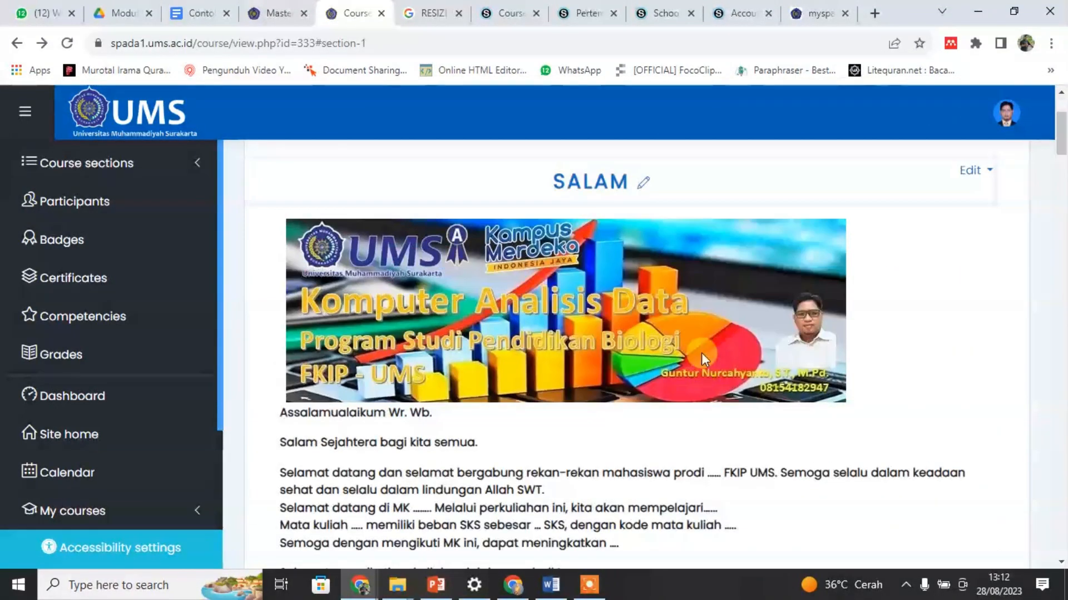
pyautogui.scroll(-15, 596, 285)
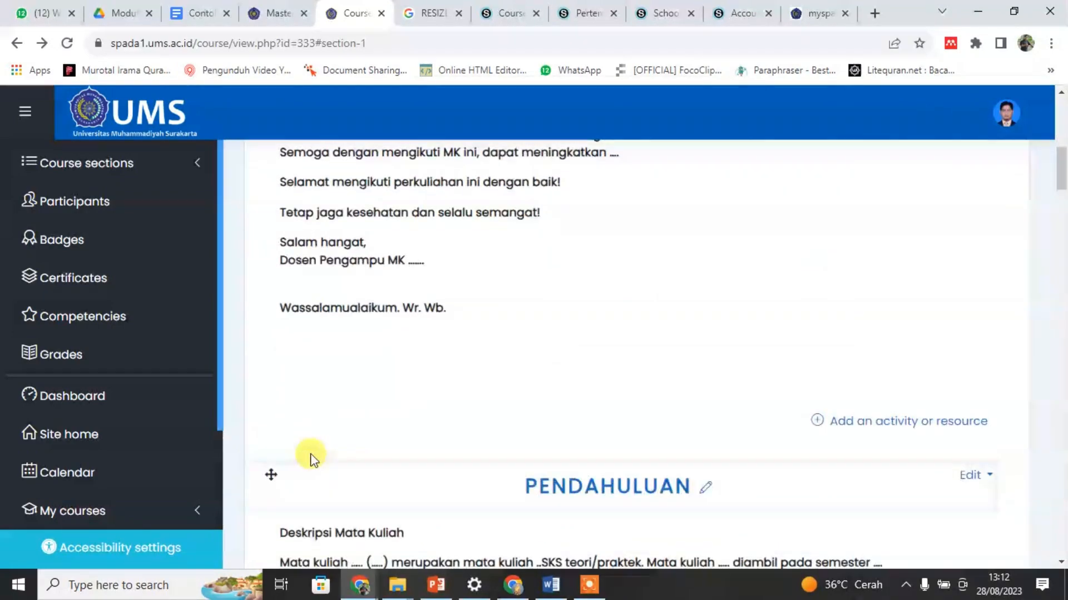
pyautogui.scroll(-5, 356, 409)
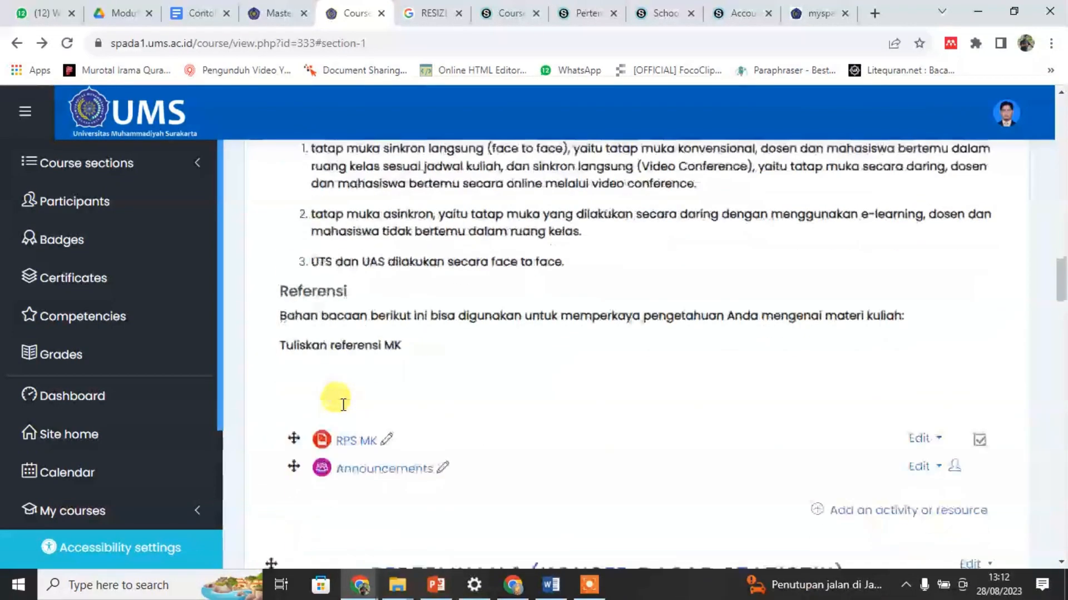
pyautogui.scroll(7, 463, 475)
pyautogui.scroll(10, 463, 476)
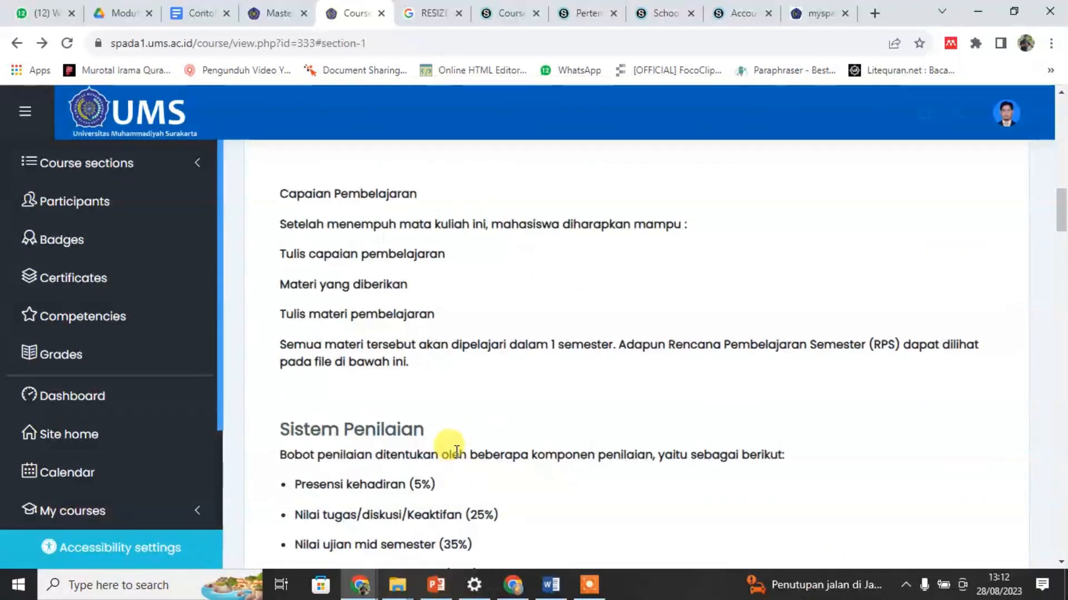
pyautogui.scroll(-6, 509, 439)
pyautogui.scroll(-15, 510, 440)
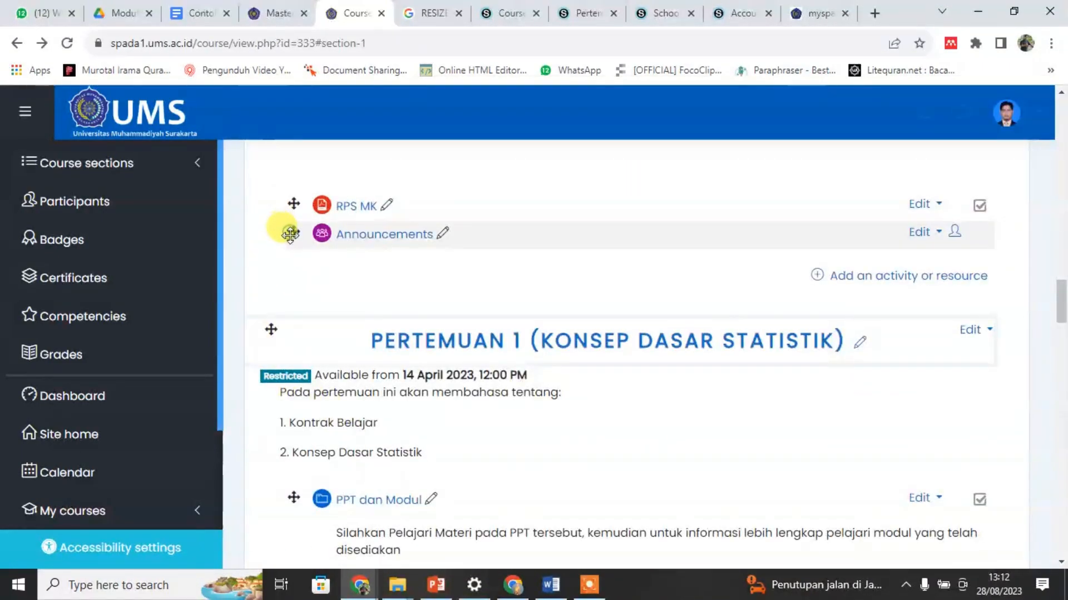
pyautogui.click(290, 234)
pyautogui.click(541, 194)
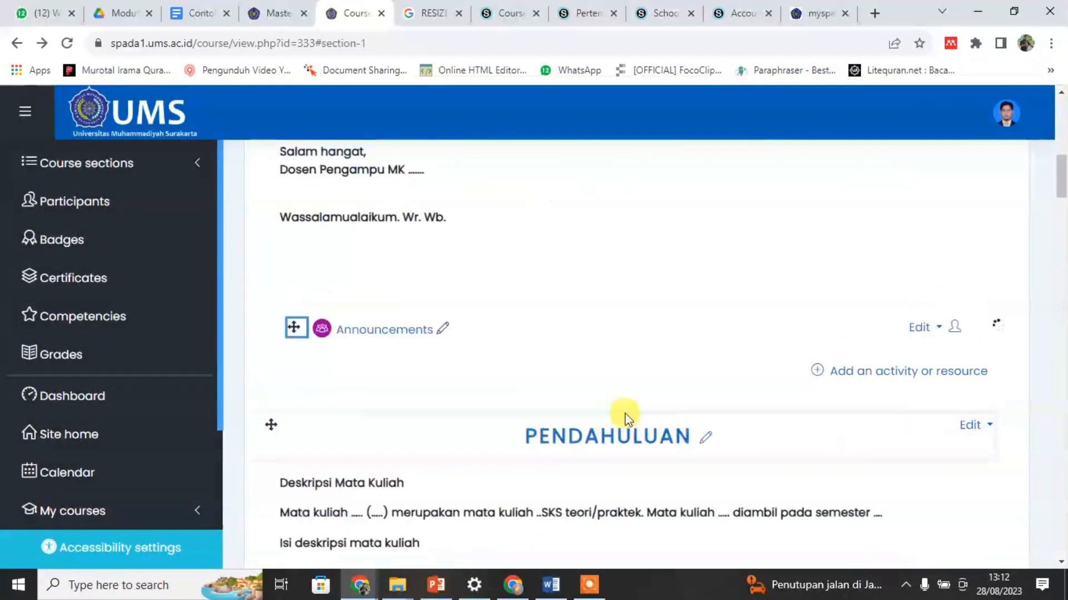
pyautogui.scroll(8, 625, 411)
pyautogui.scroll(-5, 356, 378)
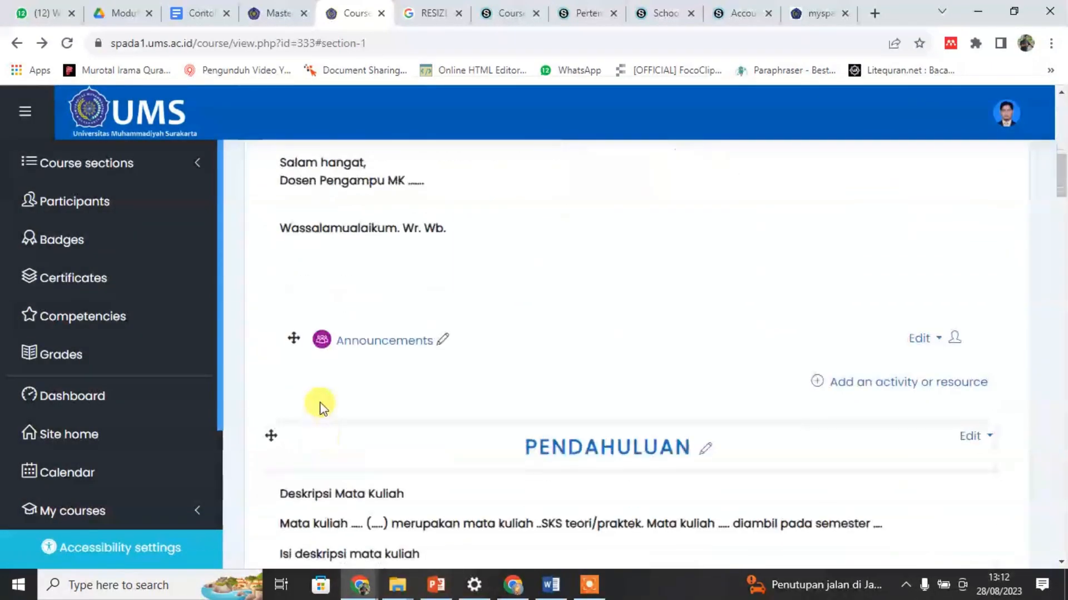
# Step: Move the Announcements forum from the SALAM section back to the top of the PENDAHULUAN section
pyautogui.click(291, 334)
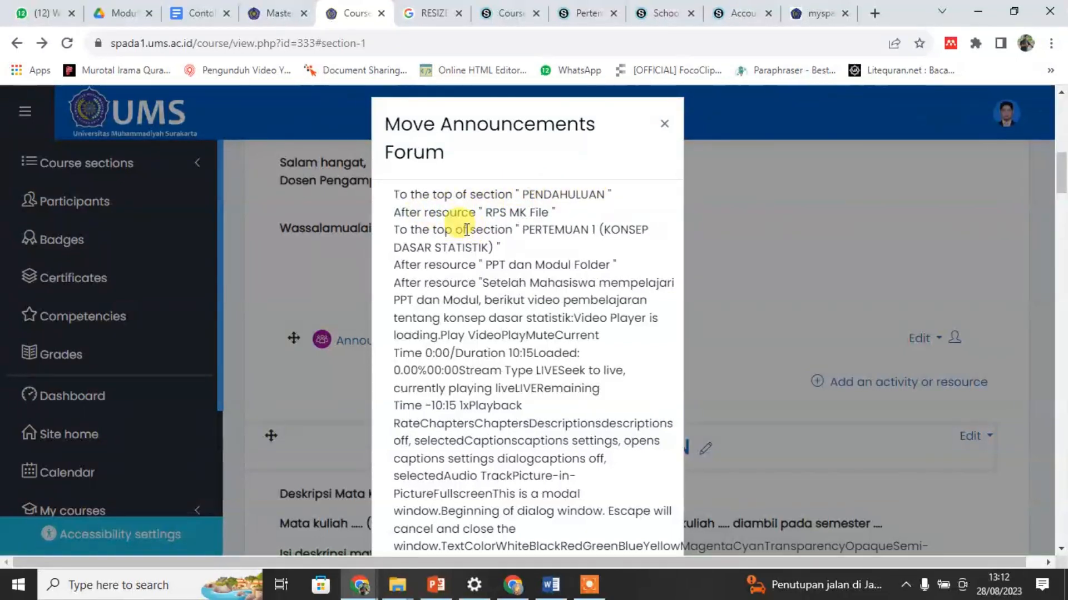
pyautogui.click(445, 193)
pyautogui.scroll(-2, 424, 387)
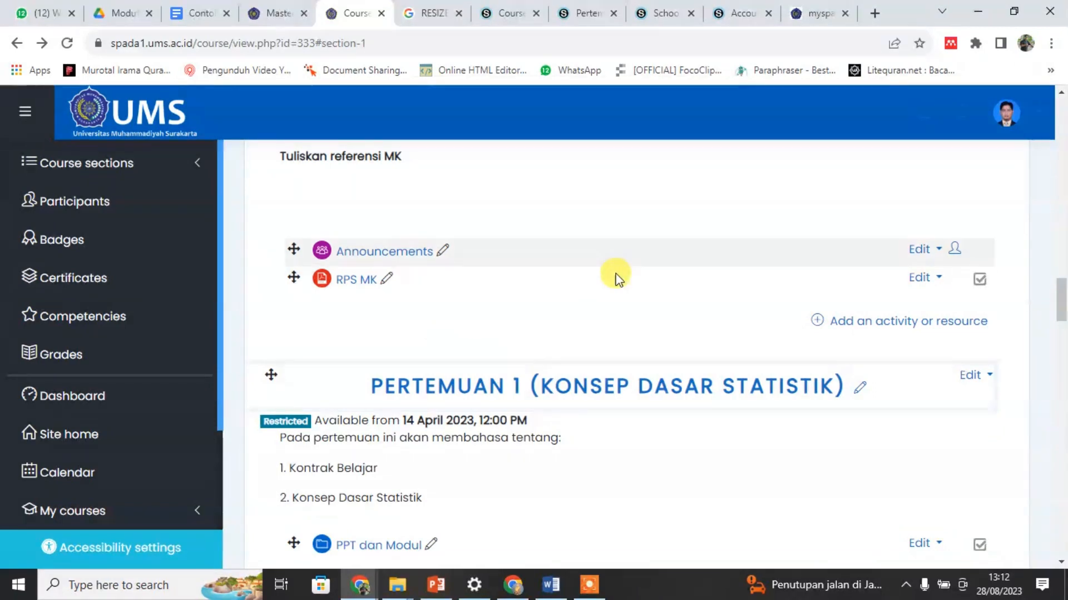
pyautogui.scroll(3, 549, 296)
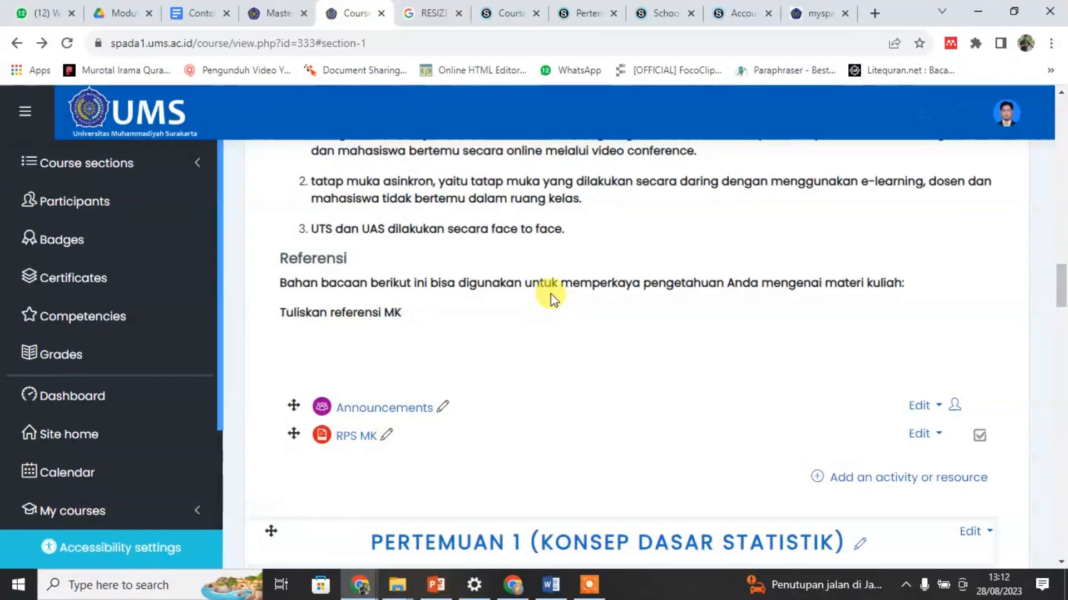
# Step: Start a new topic in the Announcements forum of the PENDAHULUAN section with the subject "Membawa Buku referensi"
pyautogui.click(370, 408)
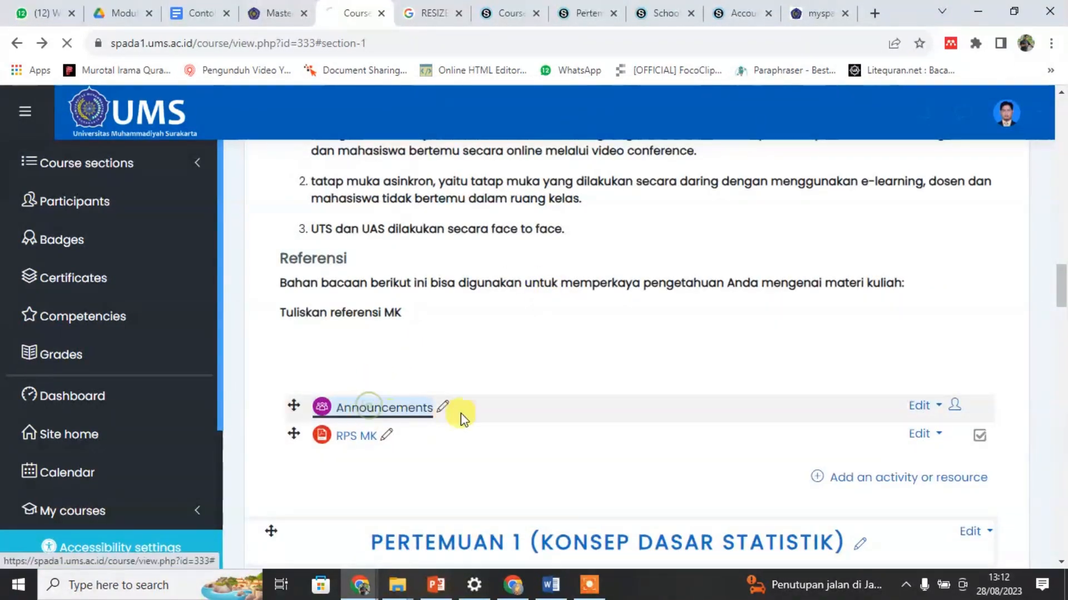
pyautogui.scroll(-3, 639, 386)
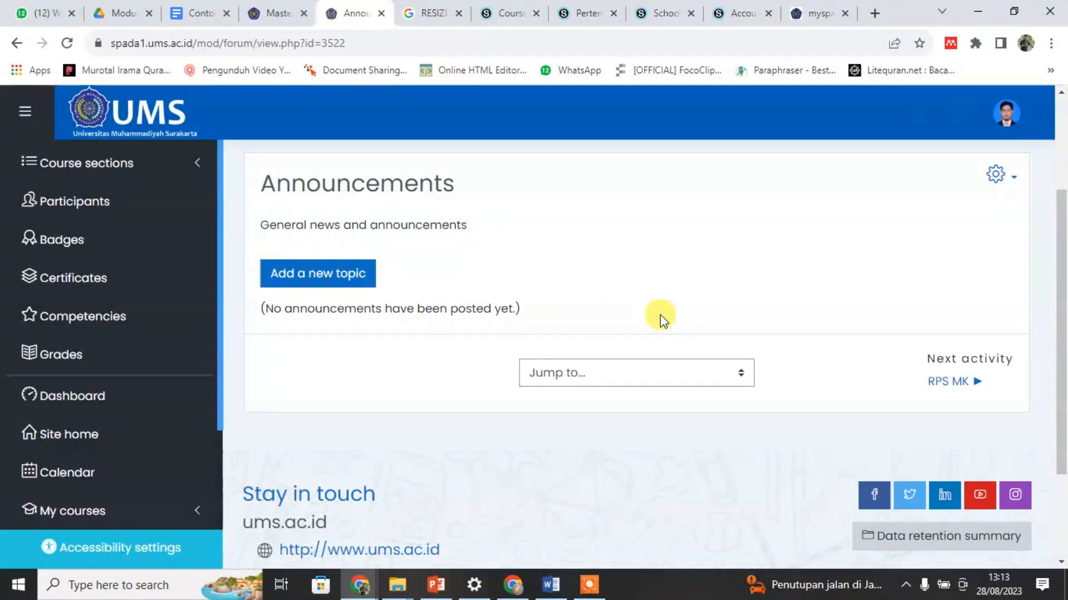
pyautogui.click(350, 274)
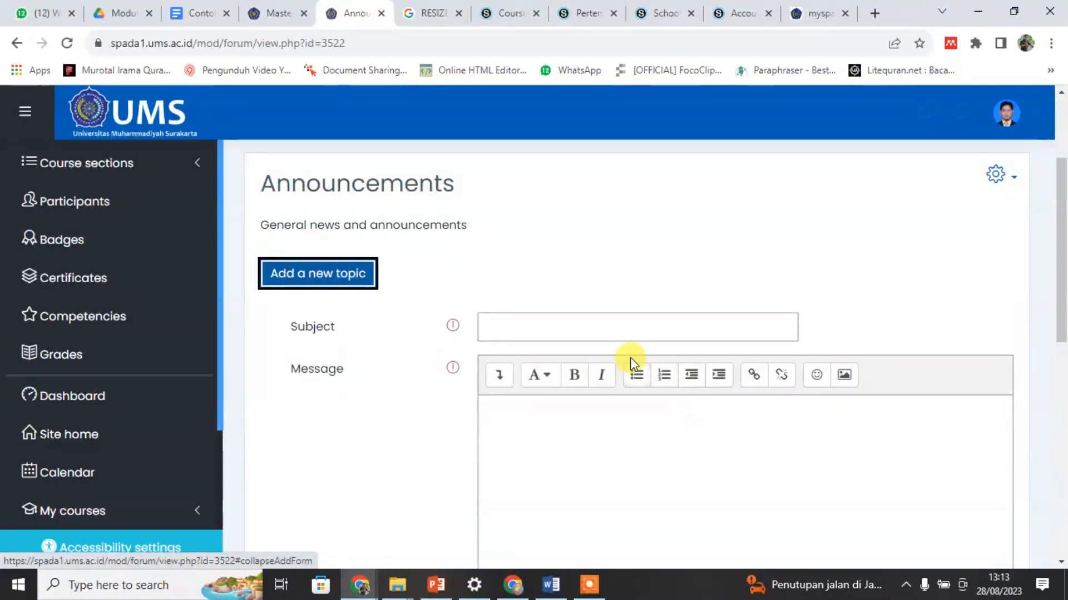
pyautogui.scroll(-4, 632, 364)
pyautogui.scroll(4, 543, 300)
pyautogui.click(541, 326)
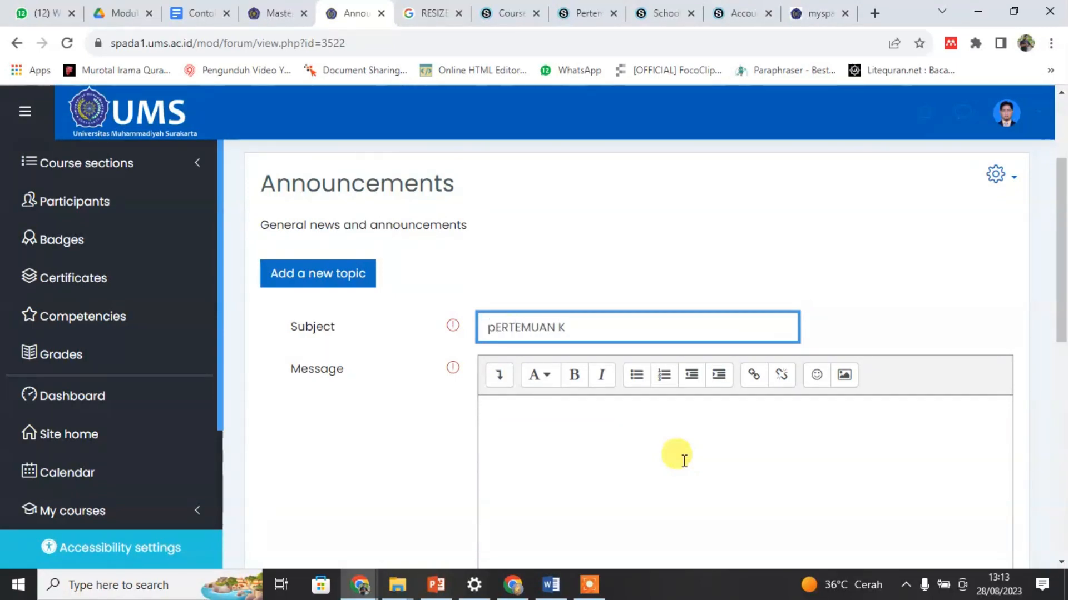
pyautogui.press('BackSpace')
pyautogui.press('BackSpace')
pyautogui.press('BackSpace')
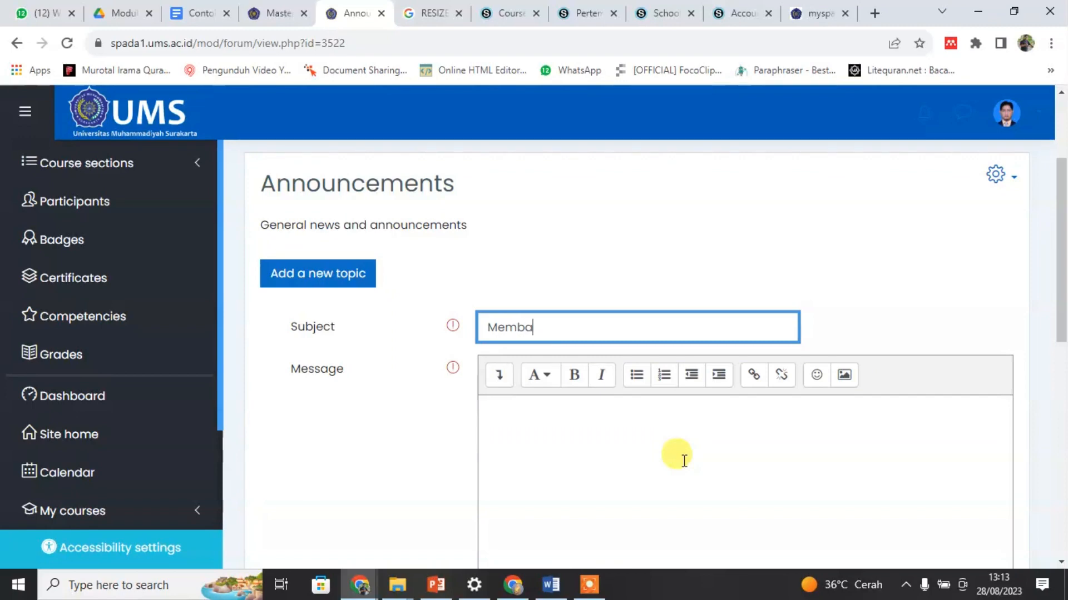
pyautogui.write('Membawa Buku referensi')
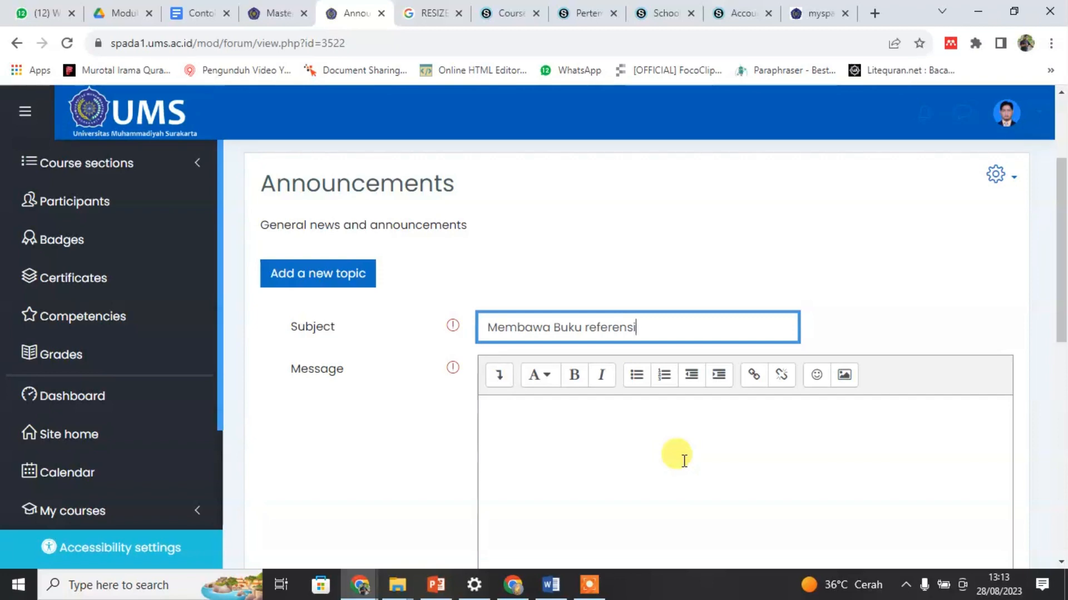
# Step: Write the message "Silahkan untuk pertemuan ke-2 membawa buku referensi : buku statistik" and post the topic to the forum
pyautogui.click(607, 485)
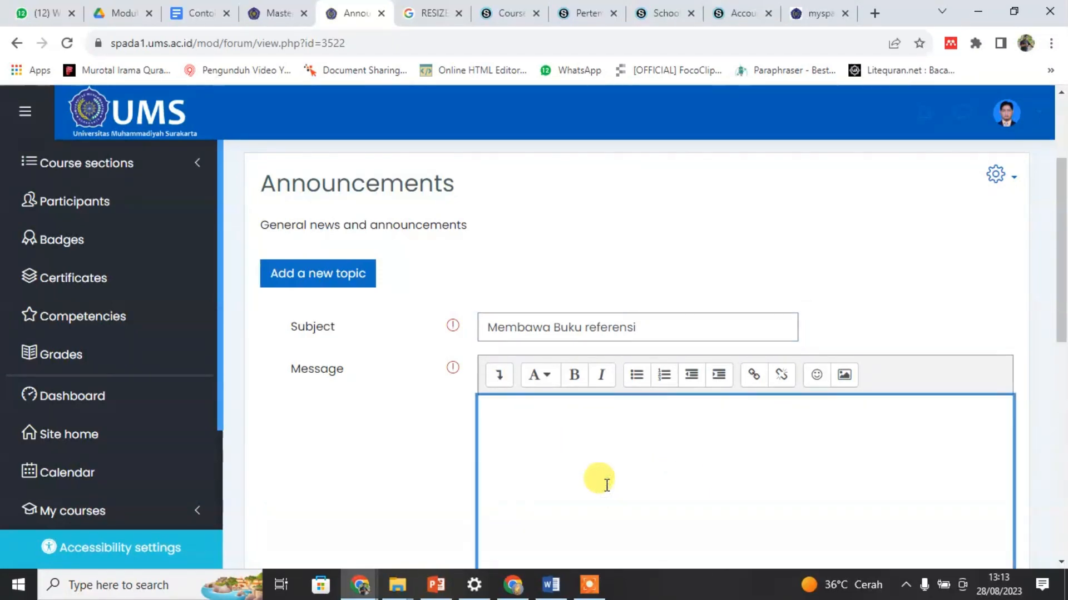
pyautogui.write('Silahkan')
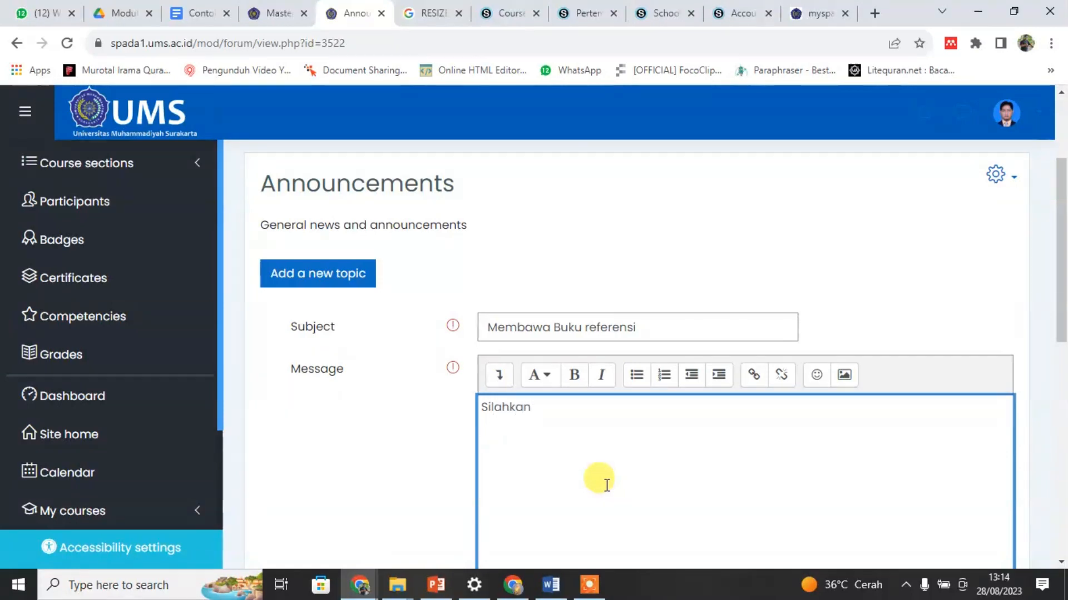
pyautogui.write(' untuk')
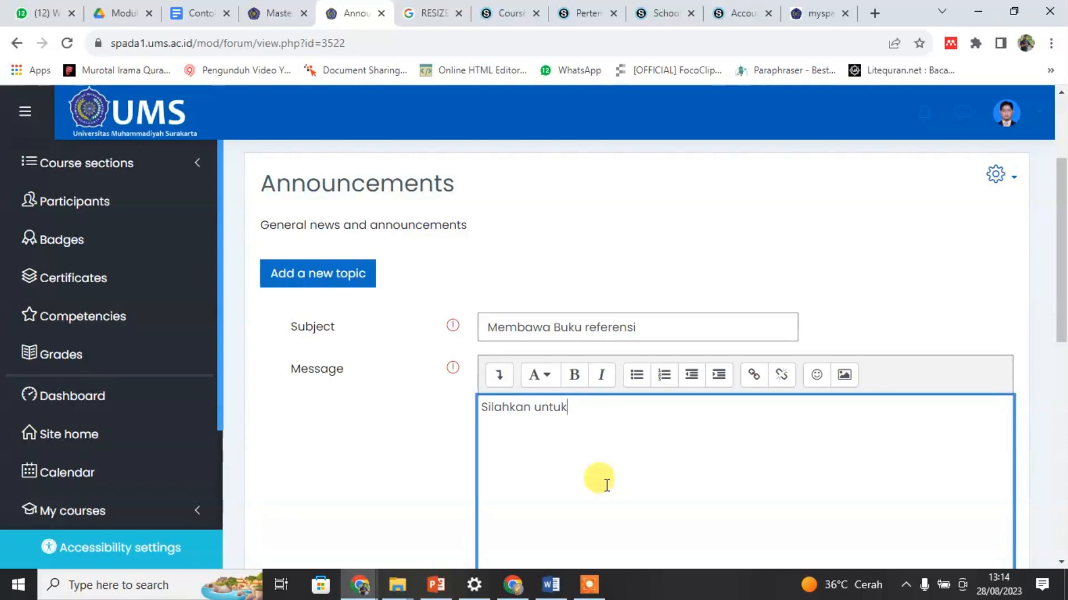
pyautogui.write(' pertemuan k')
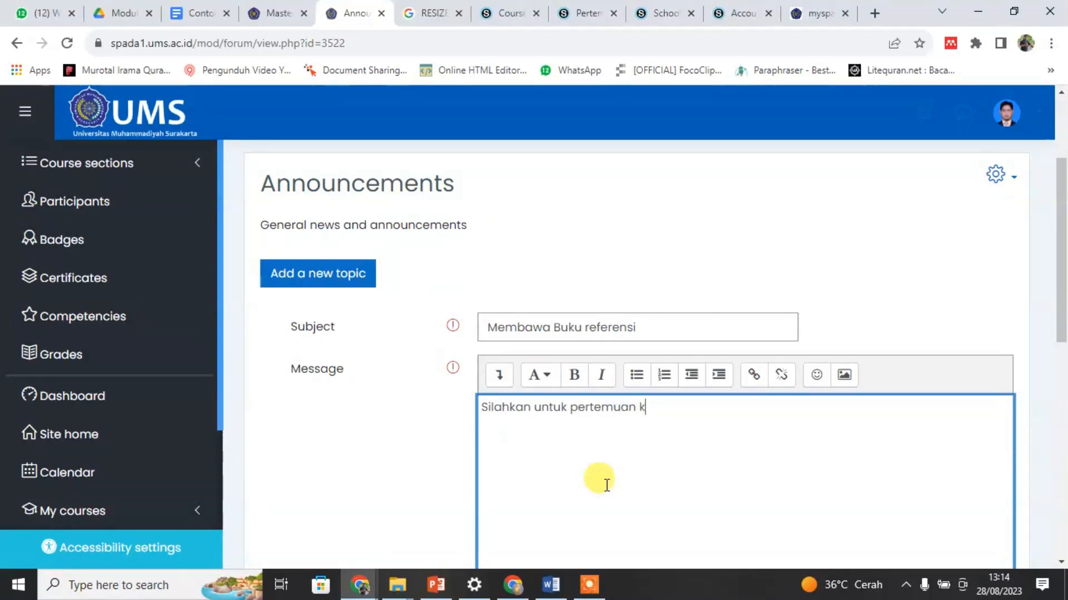
pyautogui.write('e=1')
pyautogui.press('BackSpace')
pyautogui.press('BackSpace')
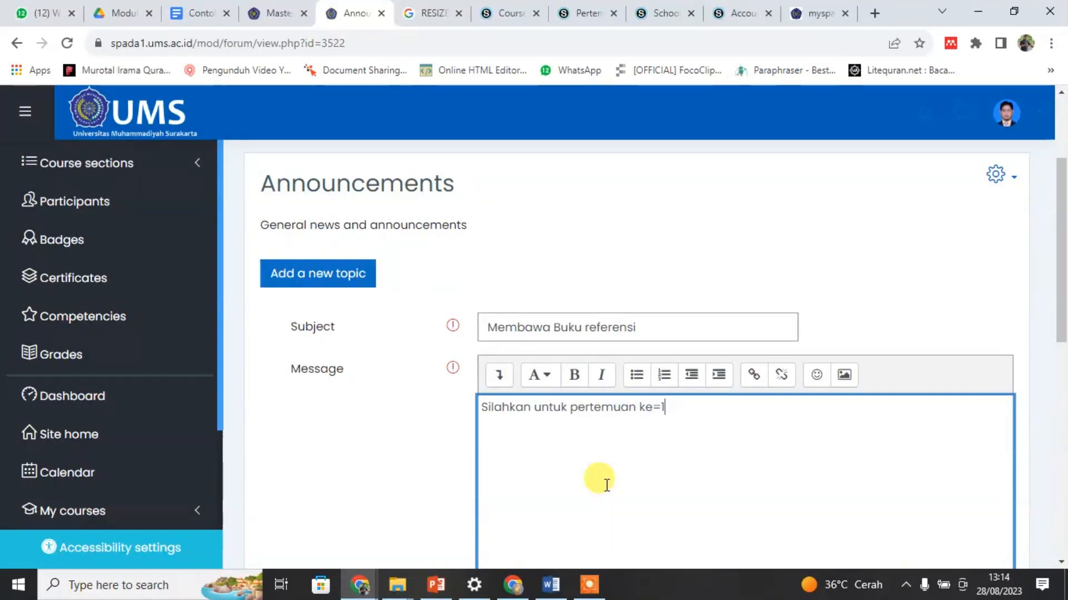
pyautogui.write('-2 membawa')
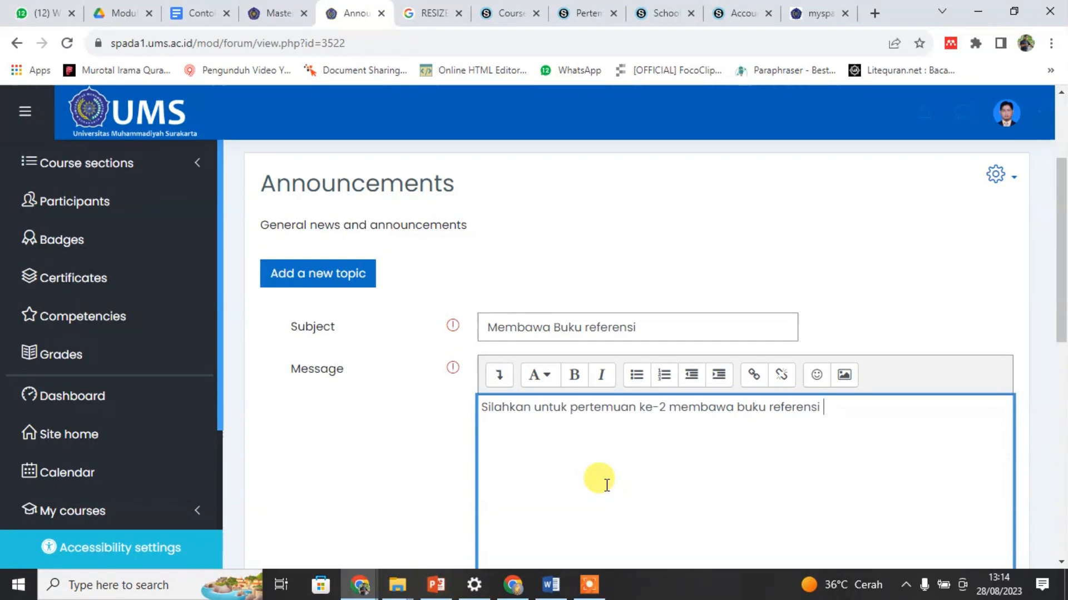
pyautogui.write('buku referensi ')
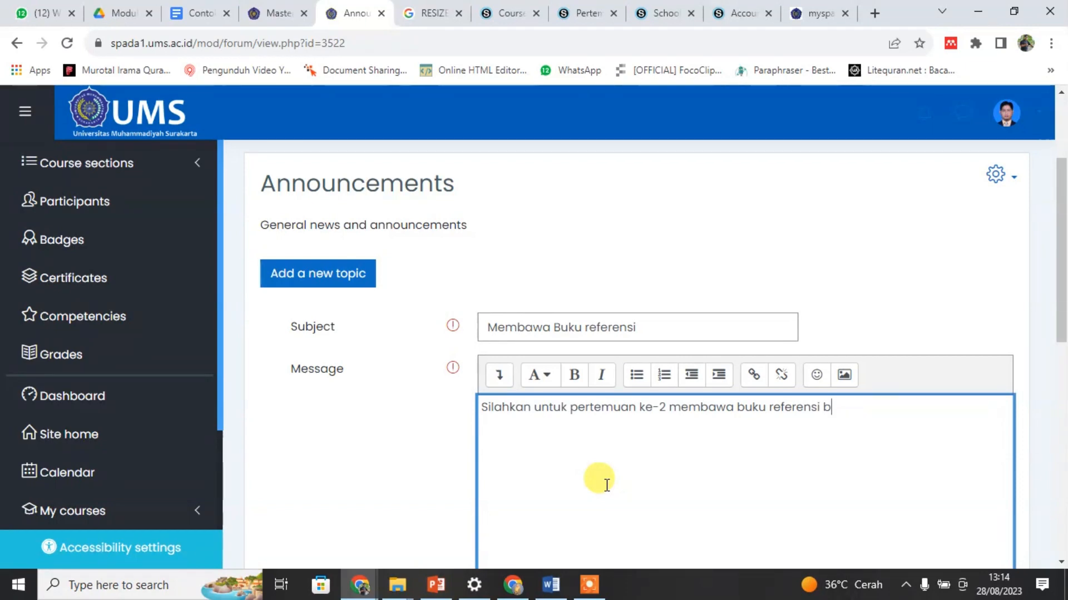
pyautogui.write(': buku')
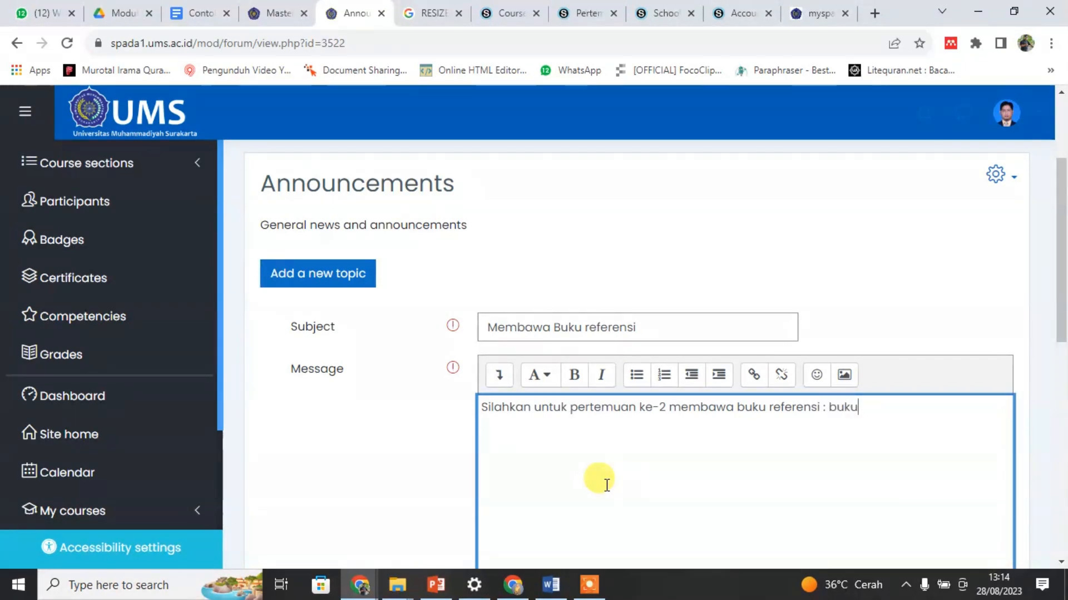
pyautogui.write(' statistik')
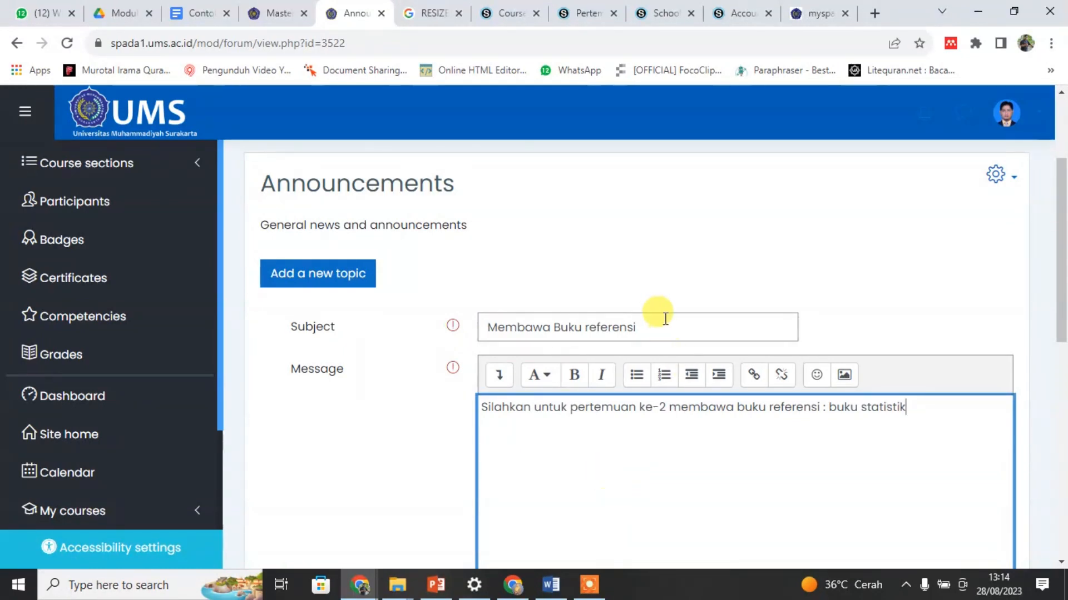
pyautogui.scroll(-4, 603, 402)
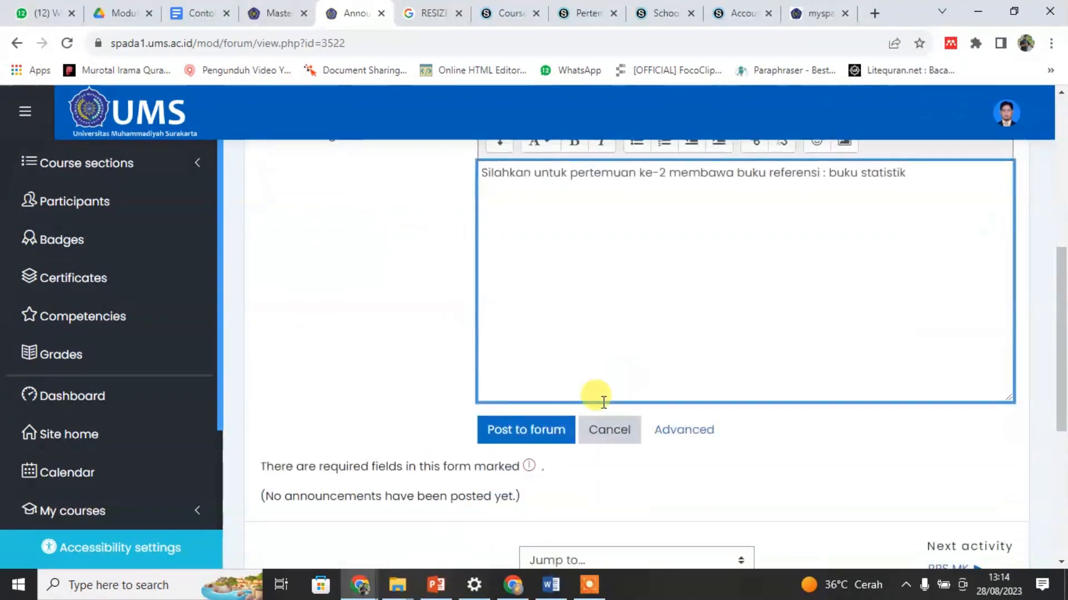
pyautogui.click(511, 436)
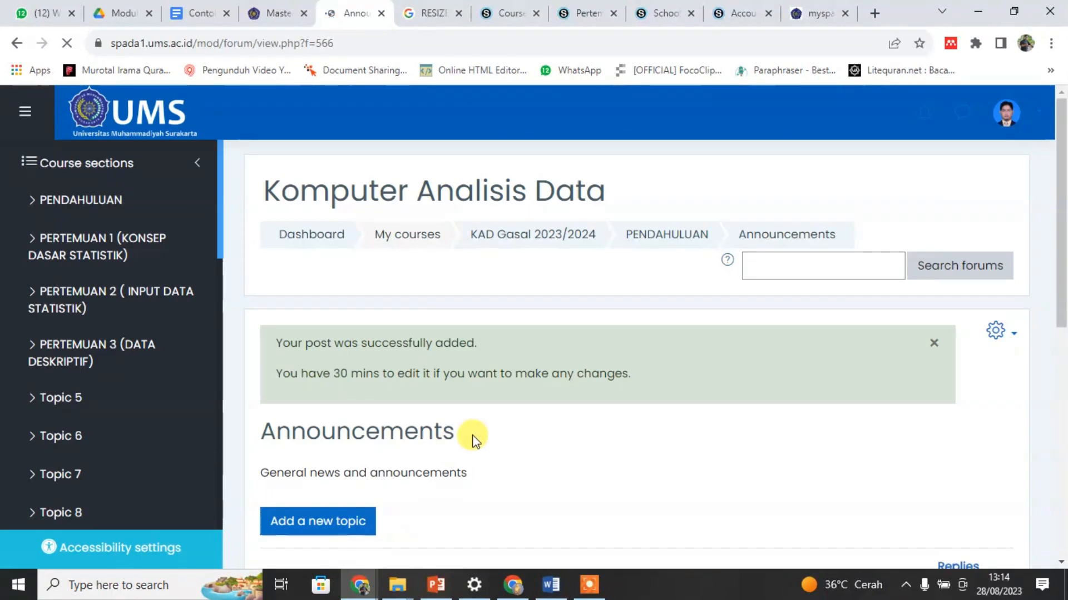
# Step: Switch the course role to Student
pyautogui.scroll(-4, 473, 439)
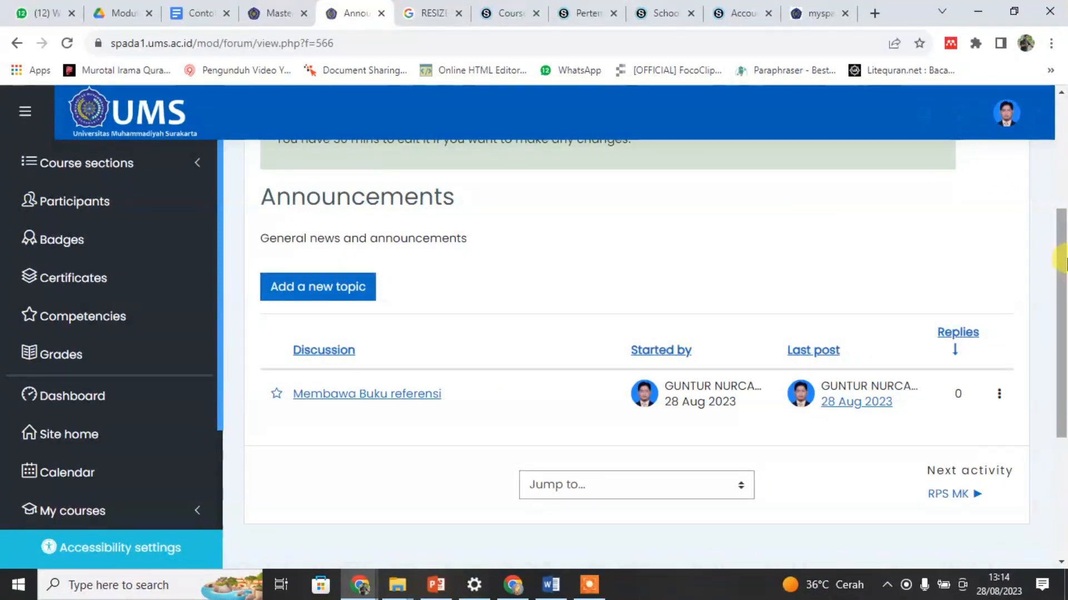
pyautogui.click(1007, 124)
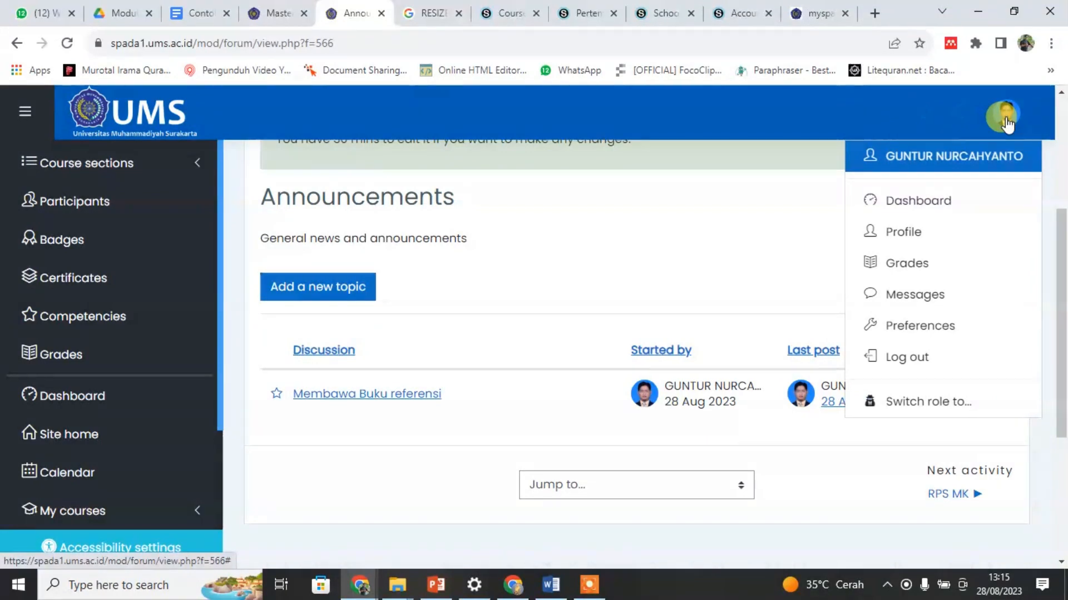
pyautogui.click(923, 403)
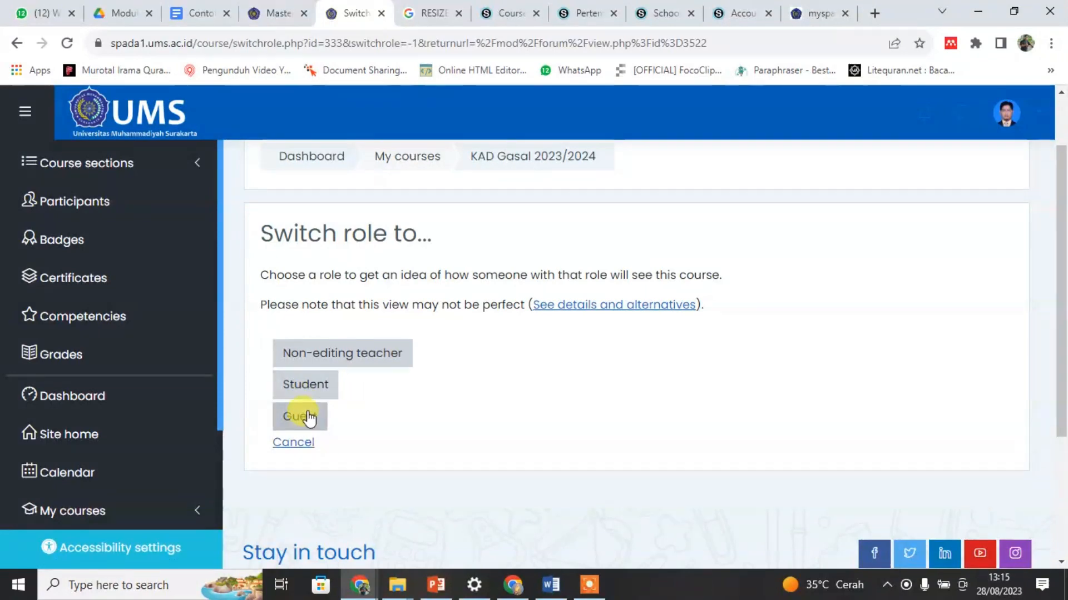
pyautogui.click(304, 392)
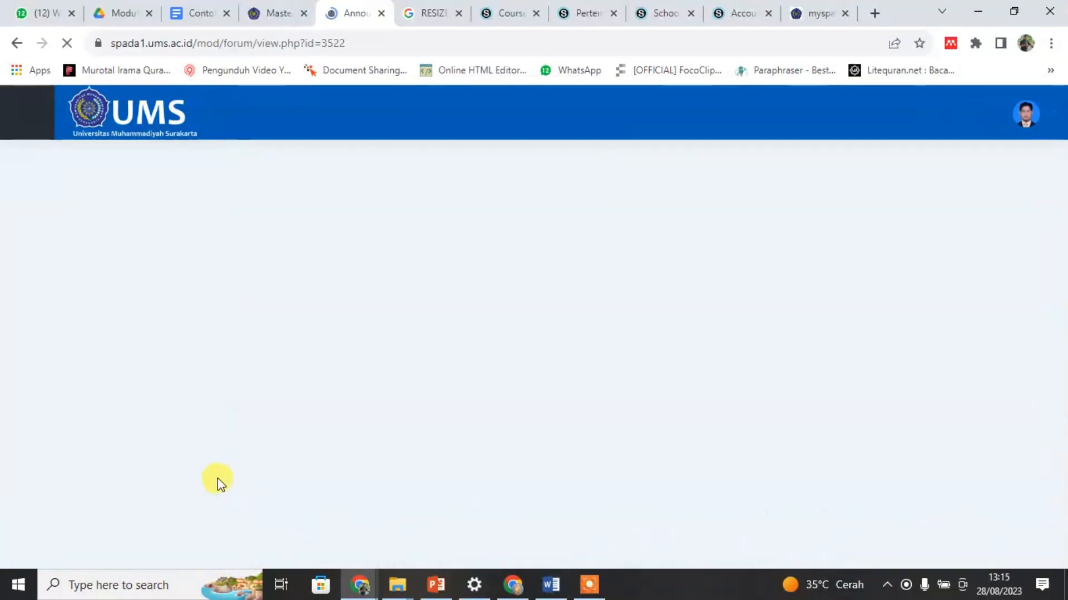
# Step: Look over the Announcements forum as a student, go back to the KAD Gasal 2023/2024 course page and reopen the forum from PENDAHULUAN
pyautogui.scroll(-4, 973, 350)
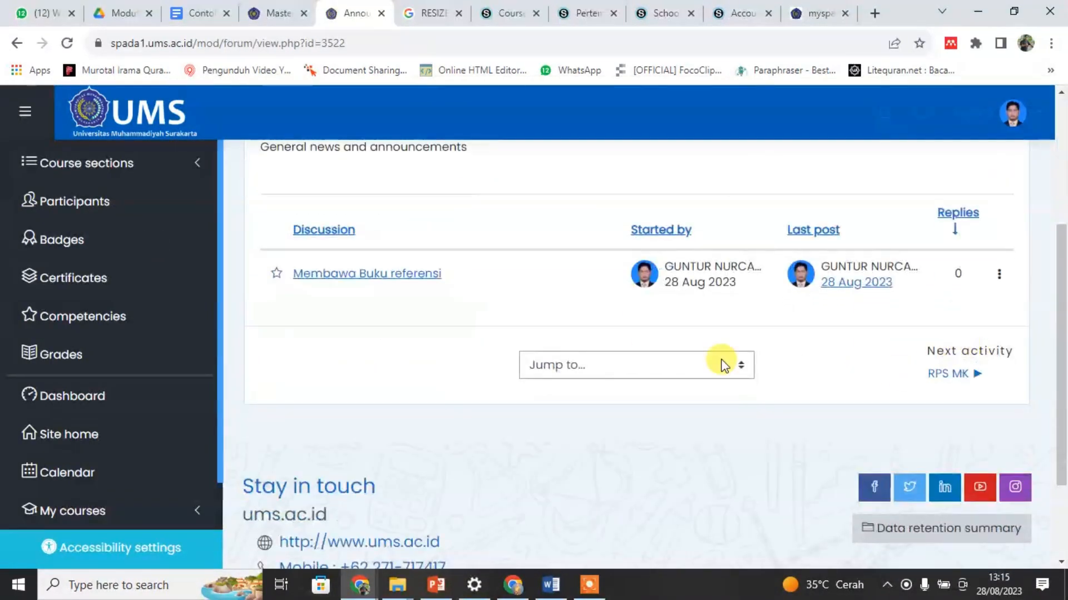
pyautogui.scroll(5, 483, 384)
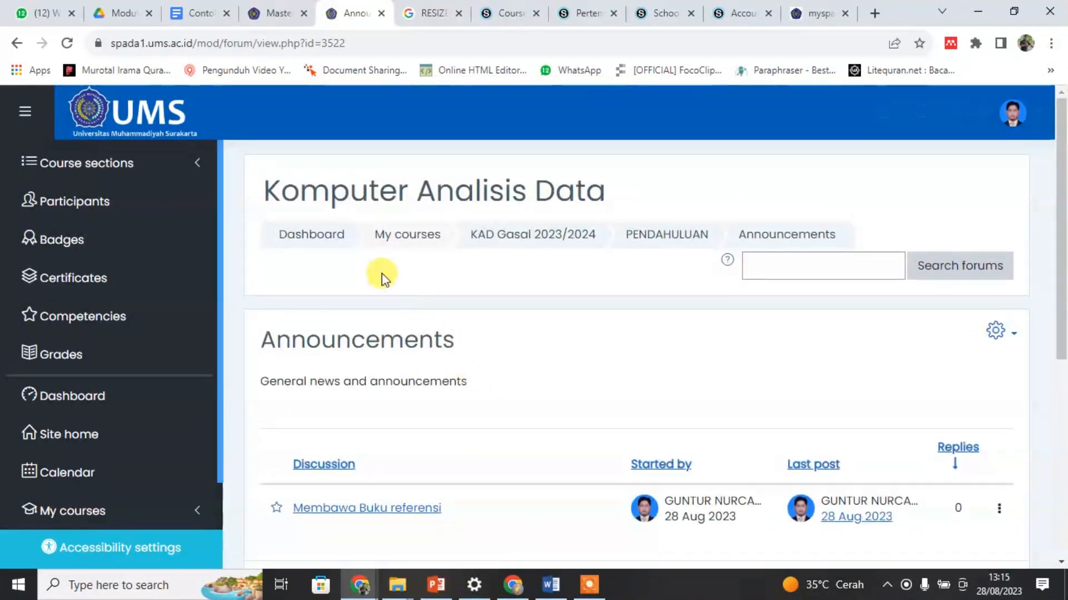
pyautogui.scroll(-4, 692, 465)
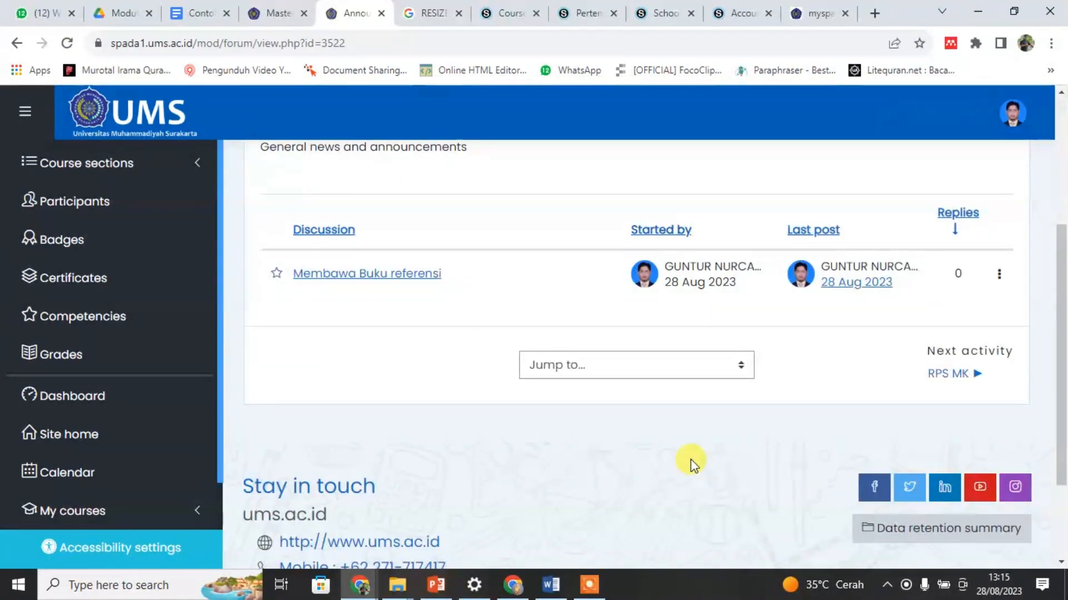
pyautogui.scroll(4, 689, 461)
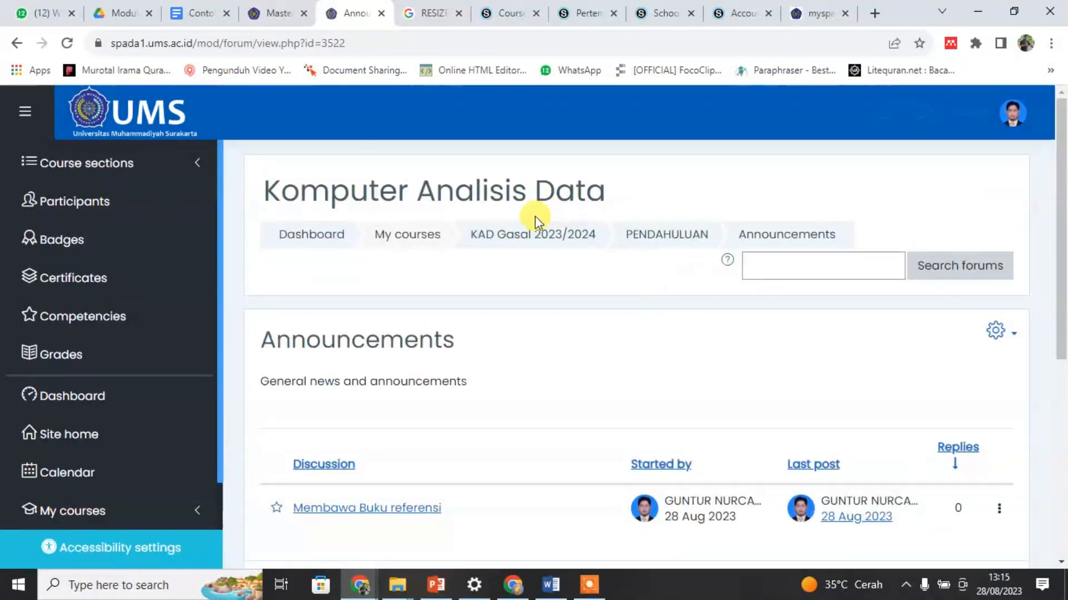
pyautogui.click(522, 236)
pyautogui.scroll(-5, 584, 404)
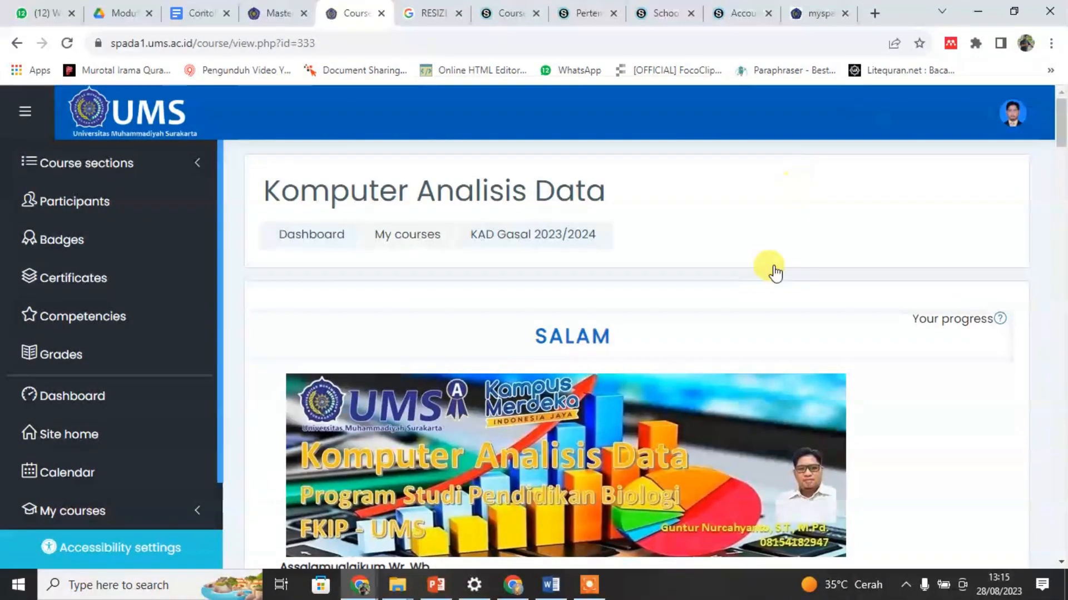
pyautogui.scroll(-7, 734, 308)
pyautogui.scroll(-20, 734, 309)
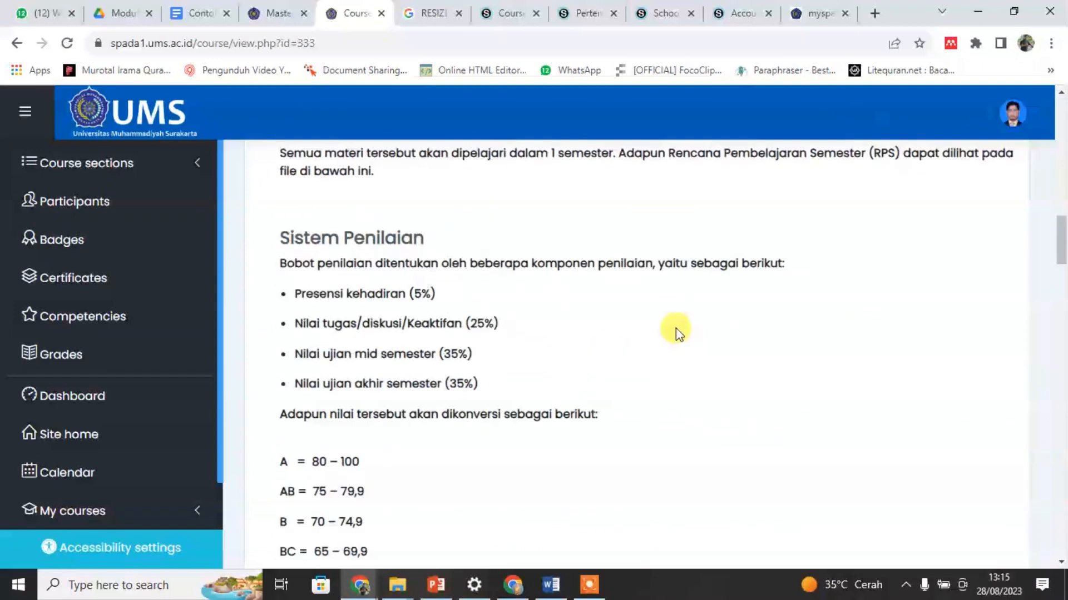
pyautogui.scroll(-4, 674, 334)
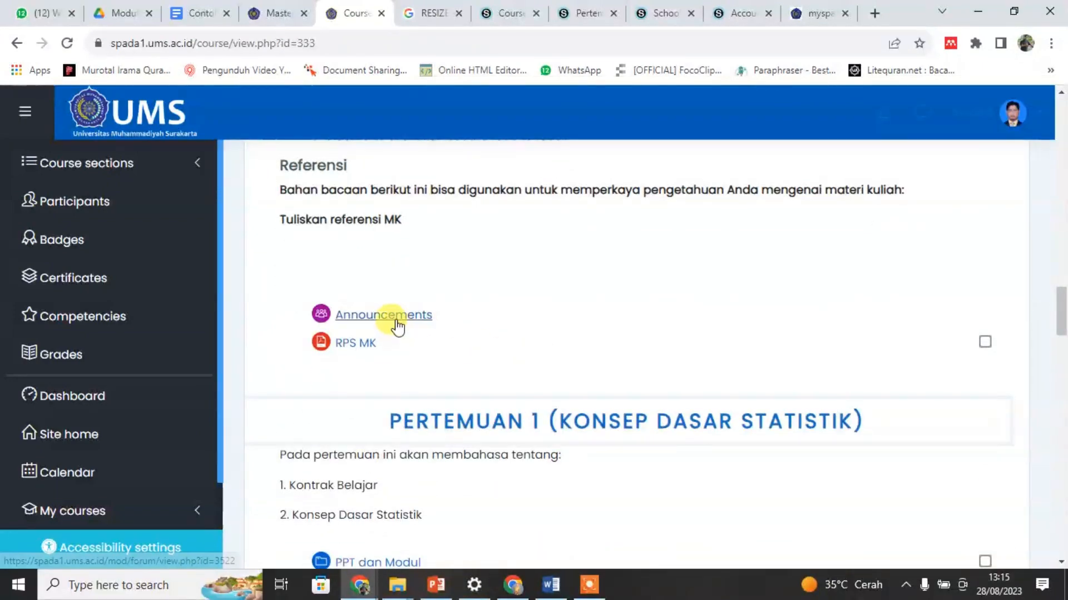
pyautogui.click(397, 326)
pyautogui.scroll(-4, 476, 328)
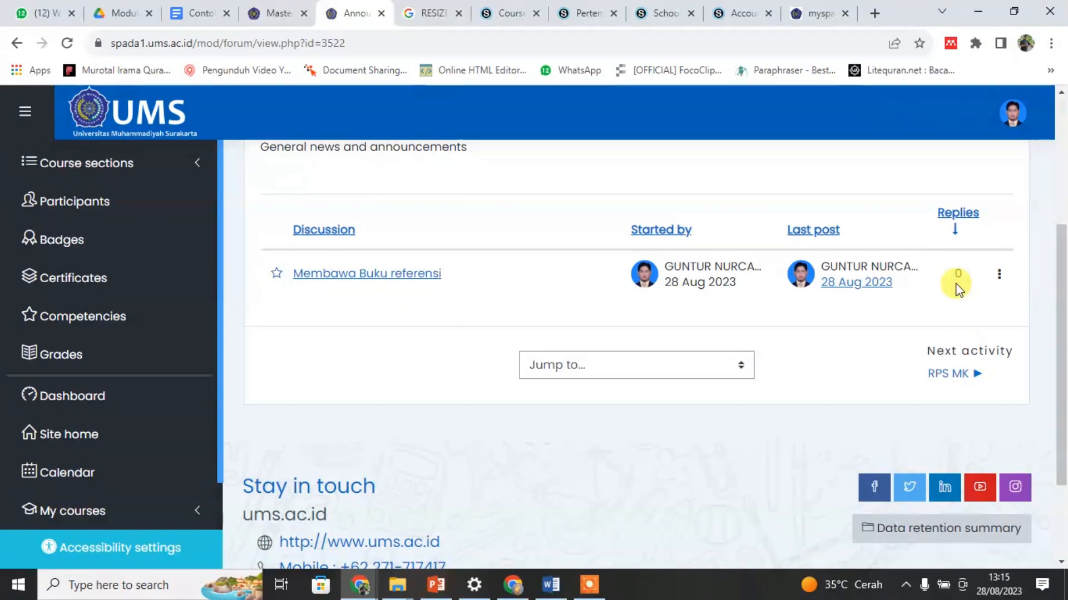
# Step: Star the "Membawa Buku referensi" discussion and reverse the sort order of the discussion list by replies
pyautogui.click(998, 276)
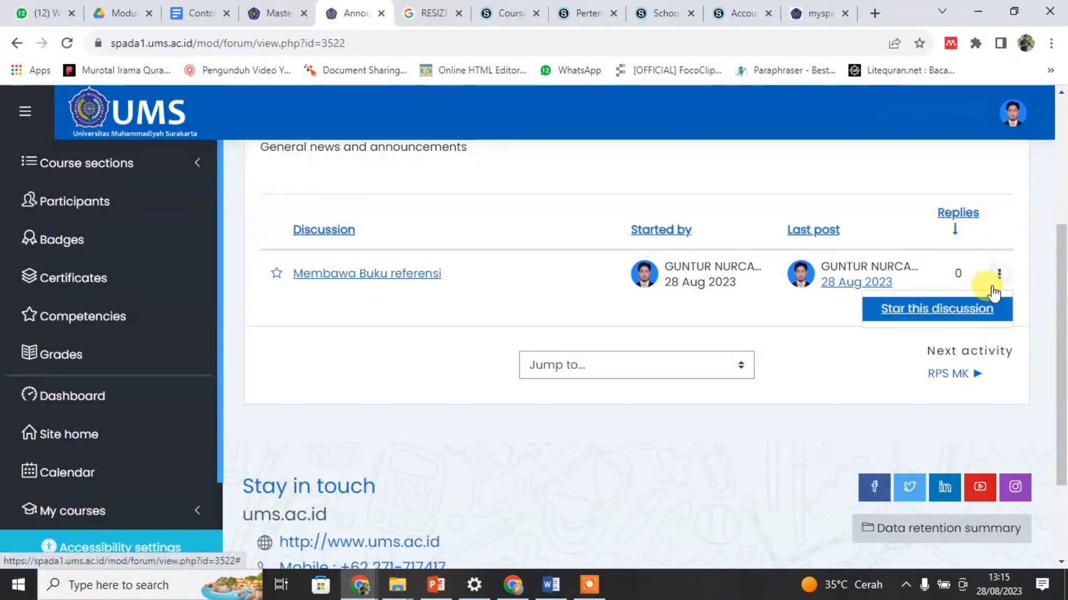
pyautogui.click(999, 274)
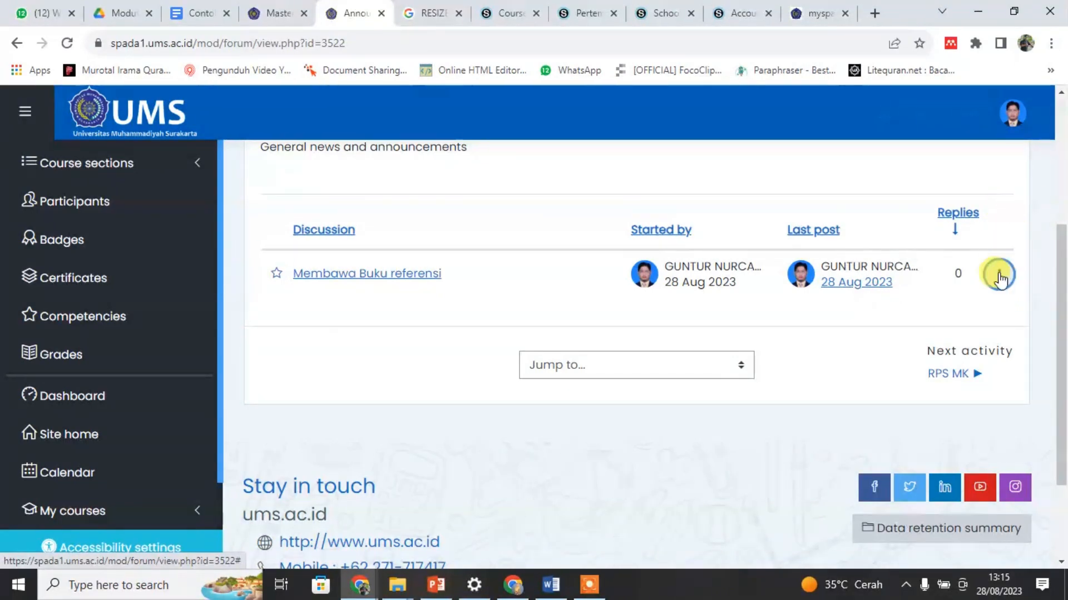
pyautogui.click(999, 273)
pyautogui.click(963, 317)
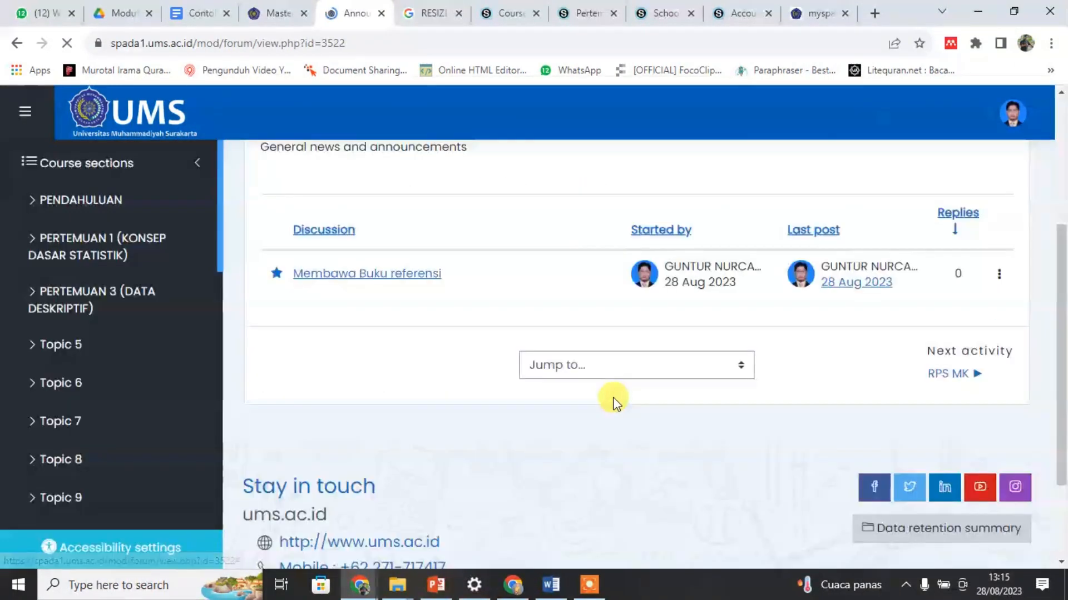
pyautogui.click(958, 217)
pyautogui.scroll(-4, 728, 447)
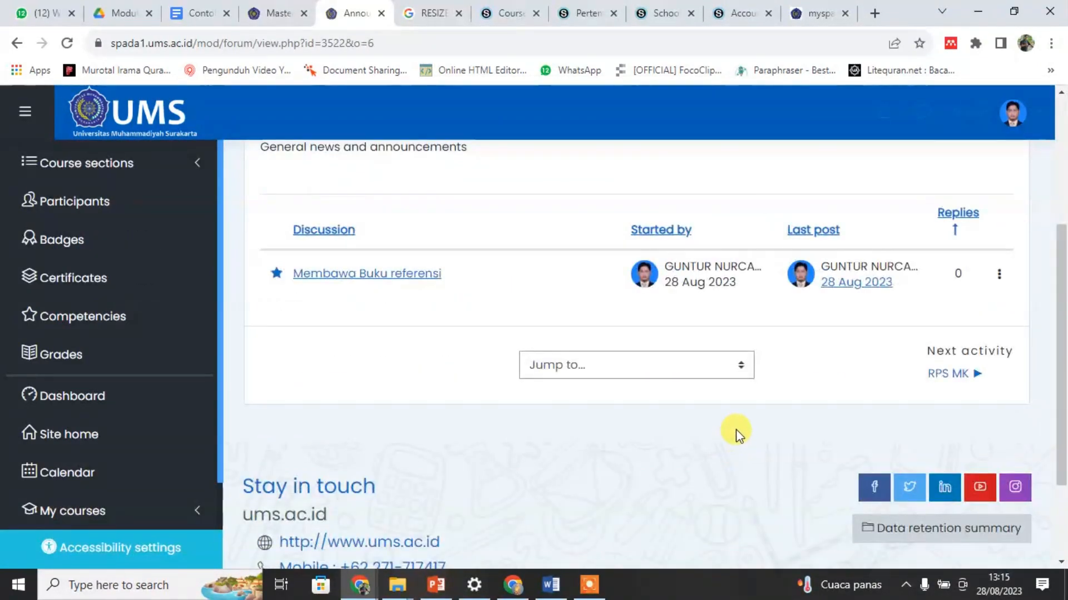
# Step: Leave the Student role and return to the normal role in the course
pyautogui.scroll(3, 790, 411)
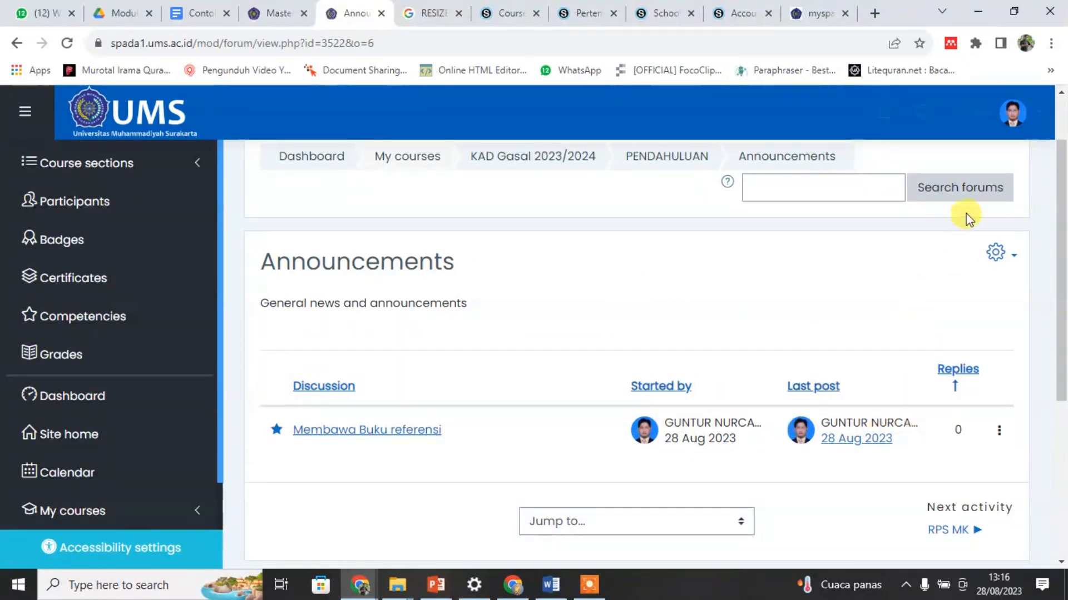
pyautogui.click(1013, 115)
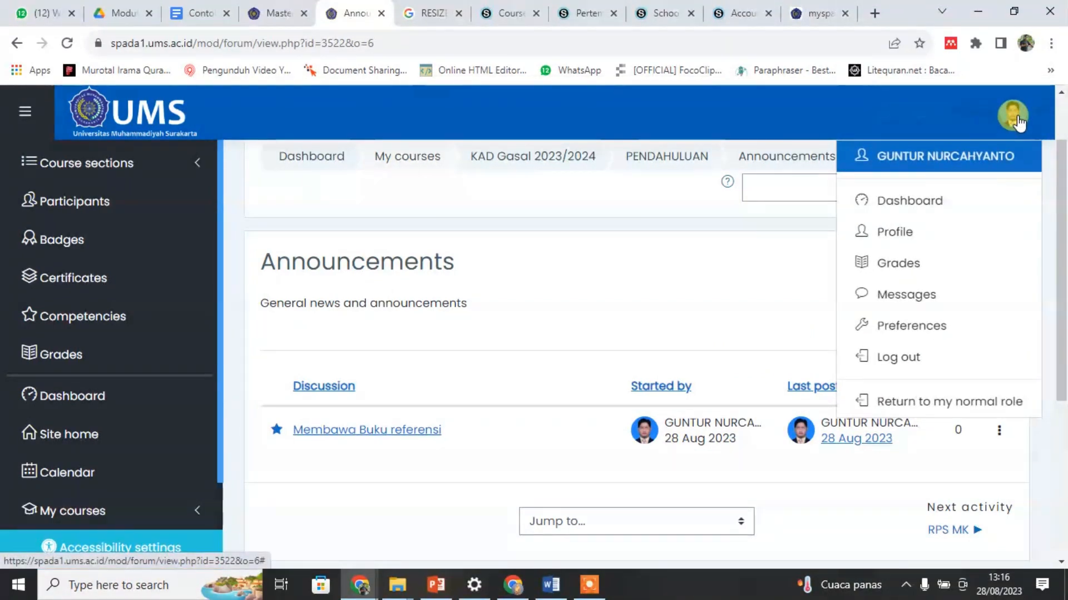
pyautogui.click(970, 409)
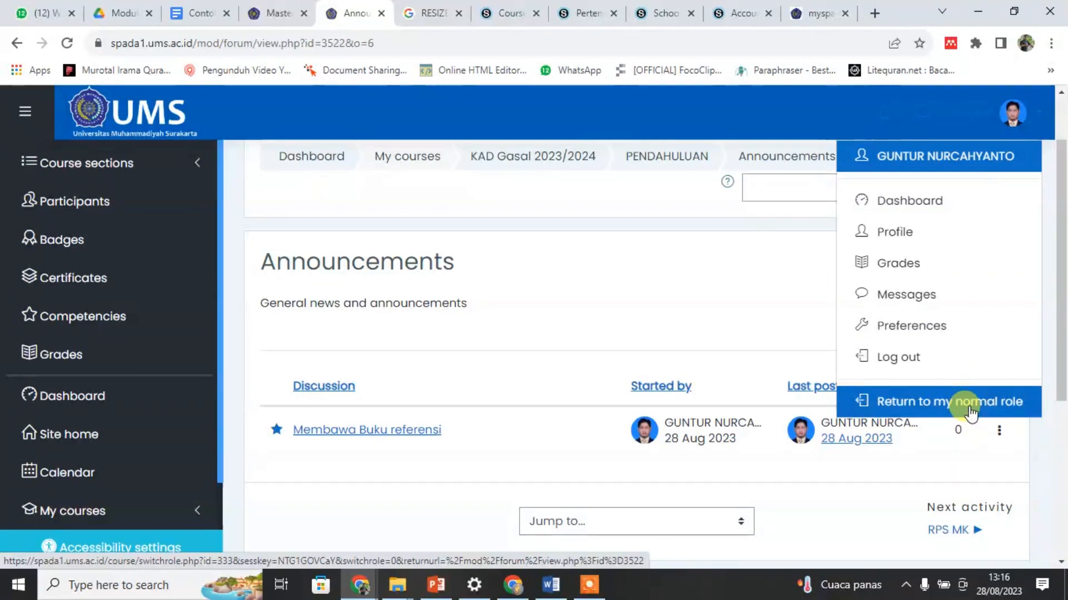
pyautogui.click(990, 120)
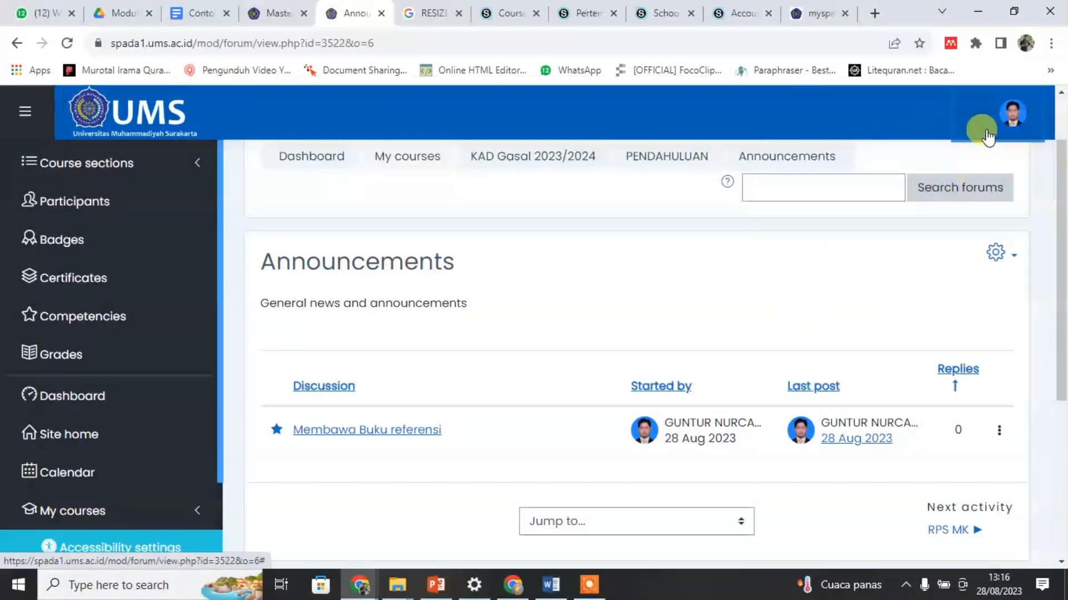
pyautogui.click(929, 412)
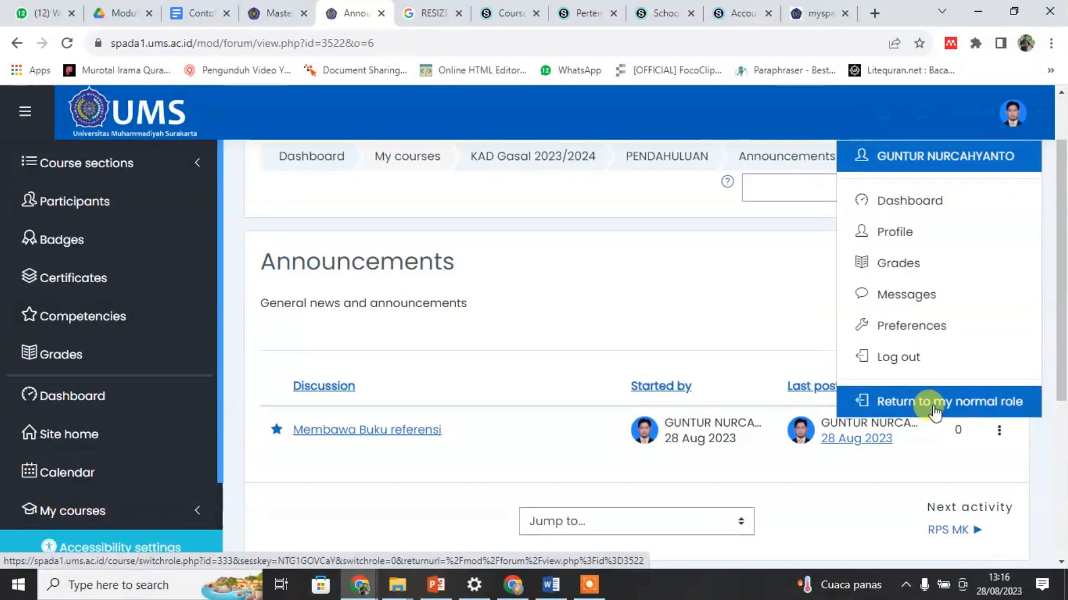
pyautogui.click(935, 412)
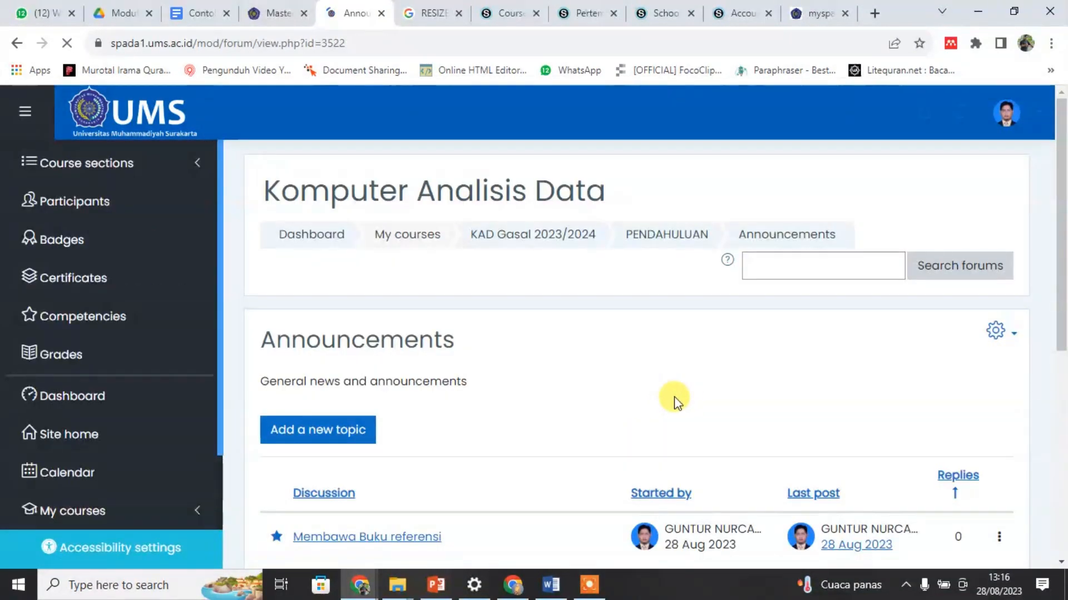
# Step: Go back to the KAD Gasal 2023/2024 course page and review its opening section from the SALAM banner through to the RPS MK file
pyautogui.scroll(-5, 675, 401)
pyautogui.scroll(7, 690, 443)
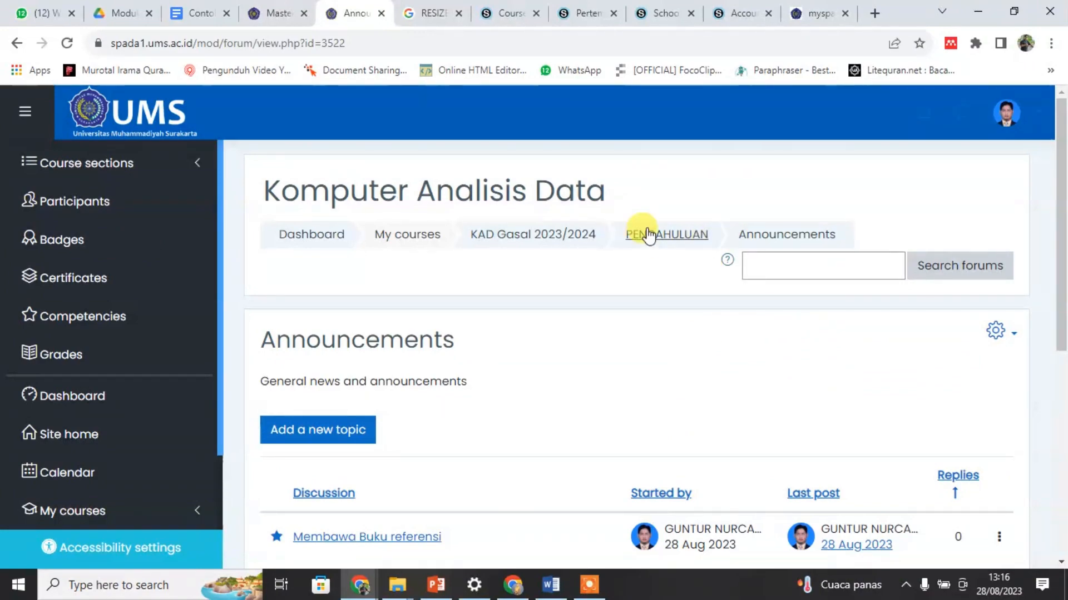
pyautogui.click(521, 240)
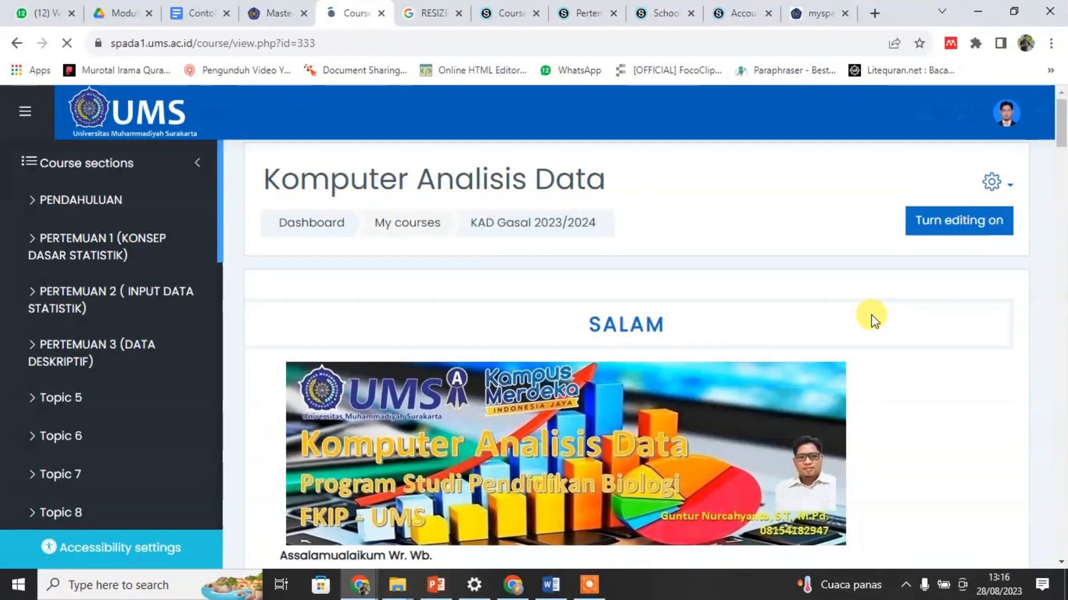
pyautogui.scroll(-4, 881, 326)
pyautogui.scroll(4, 882, 326)
pyautogui.scroll(-3, 886, 327)
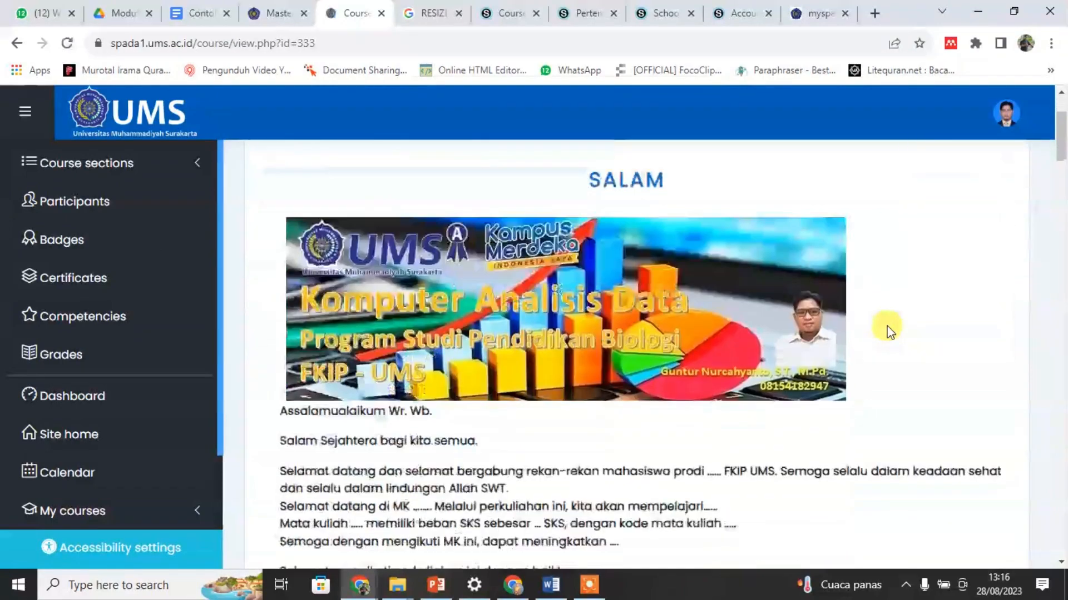
pyautogui.scroll(-2, 887, 327)
pyautogui.scroll(5, 886, 326)
pyautogui.scroll(-10, 908, 331)
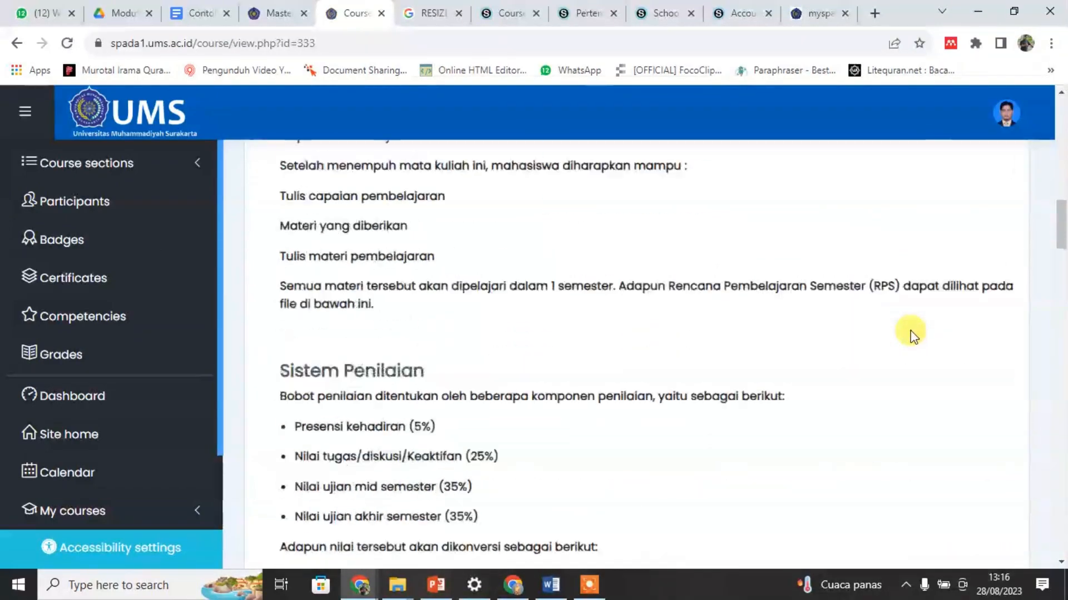
pyautogui.scroll(-12, 912, 332)
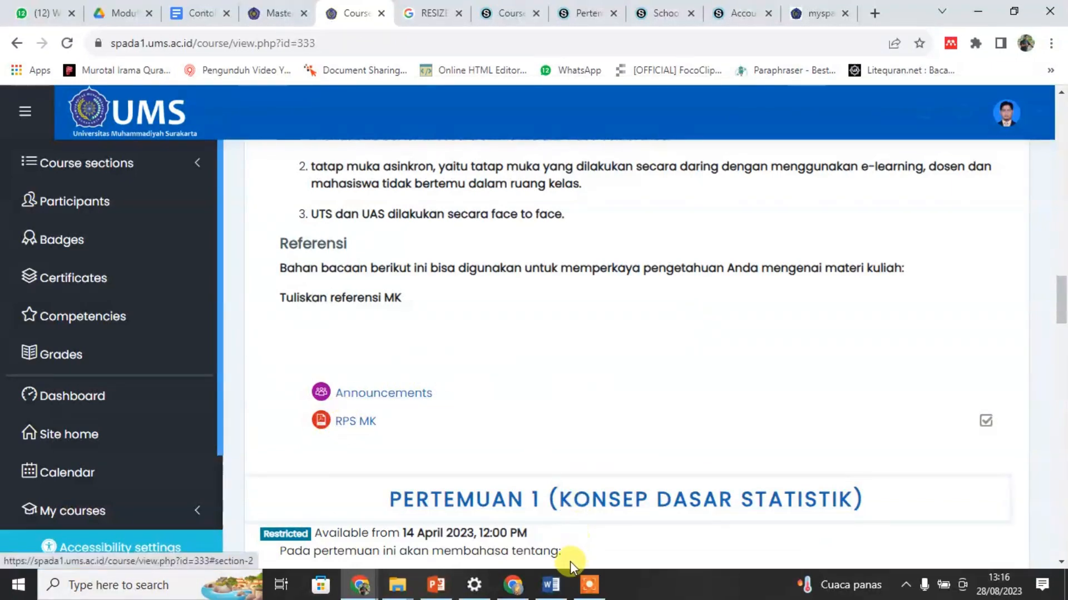
# Step: Switch to the Word document MODUL PELATIHAN LMS SPADA UMS.docx and read the instructions for adding the RPS file to the course
pyautogui.click(550, 583)
pyautogui.scroll(-10, 508, 370)
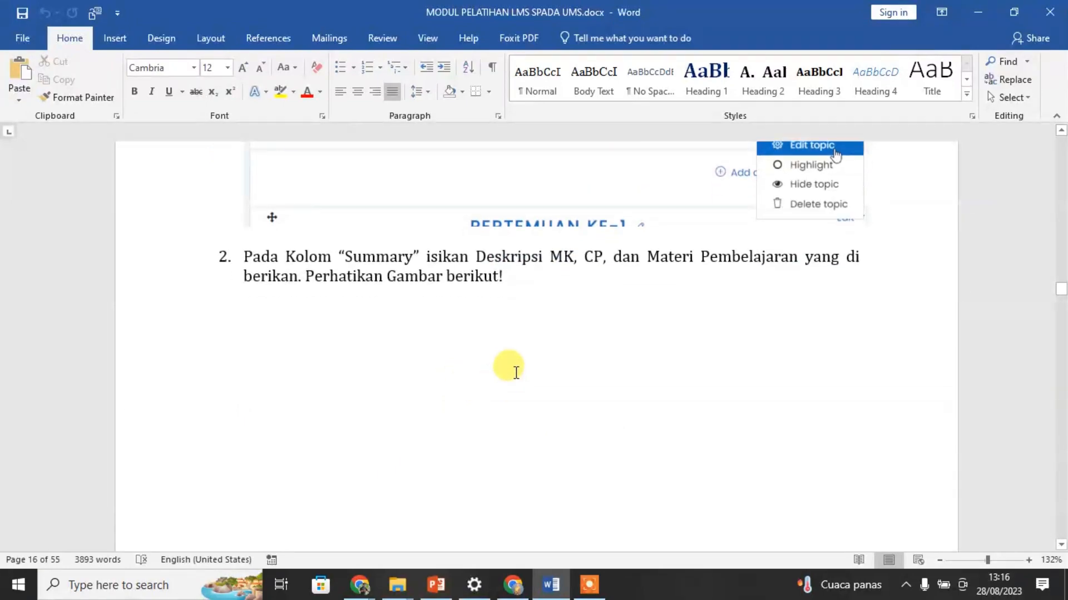
pyautogui.scroll(-20, 520, 376)
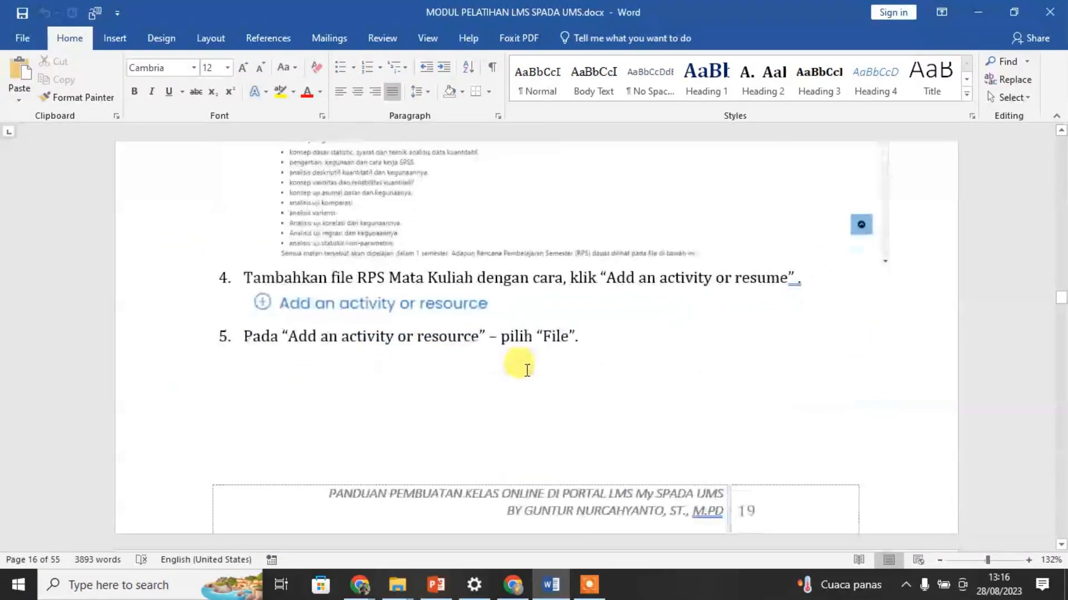
pyautogui.scroll(-10, 532, 370)
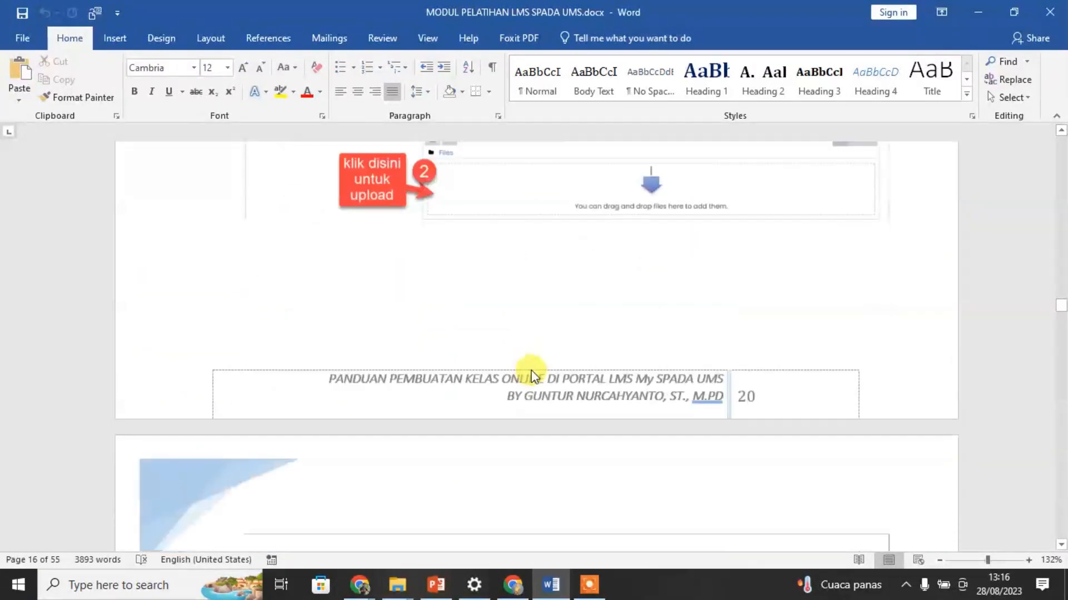
pyautogui.scroll(15, 544, 378)
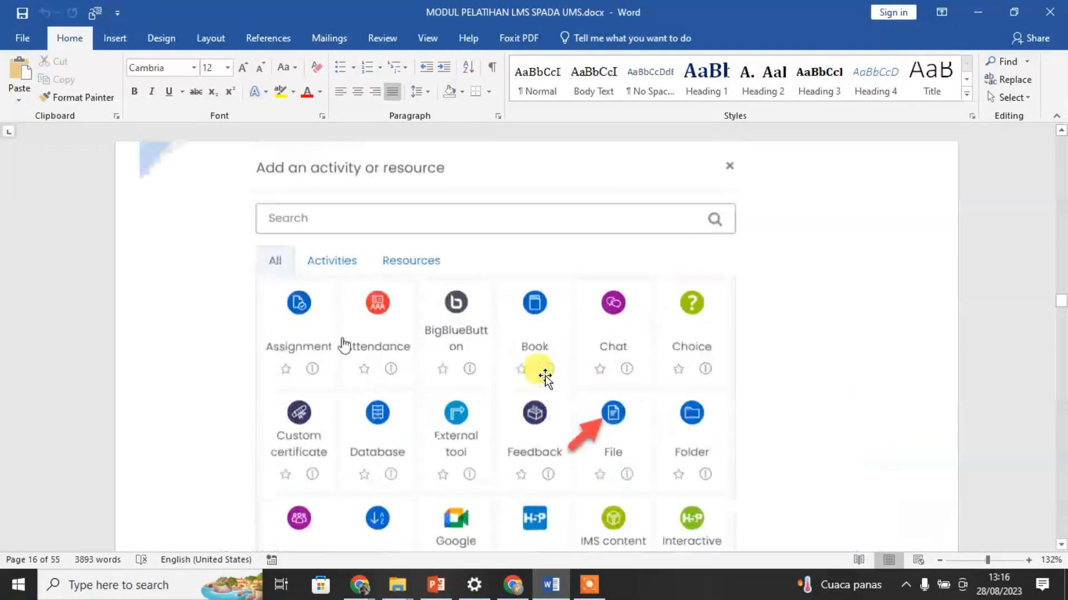
pyautogui.scroll(3, 549, 378)
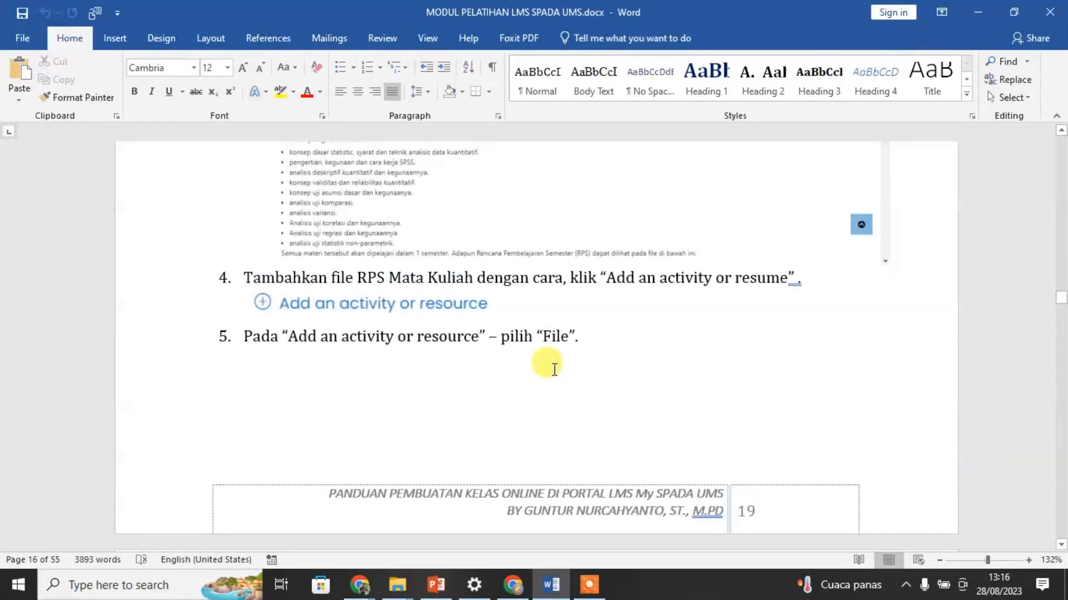
pyautogui.scroll(-20, 555, 368)
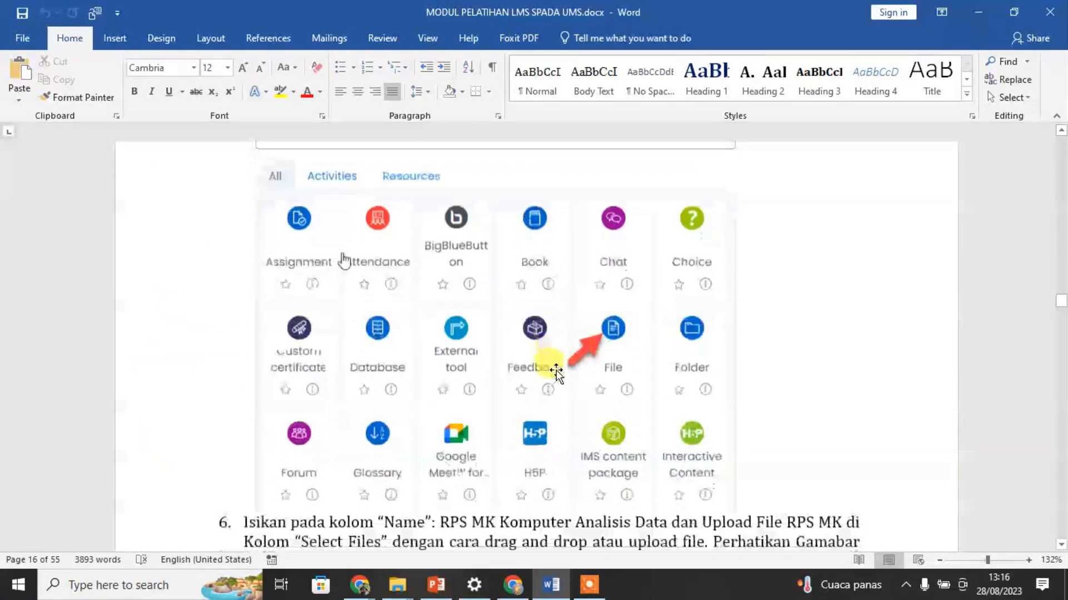